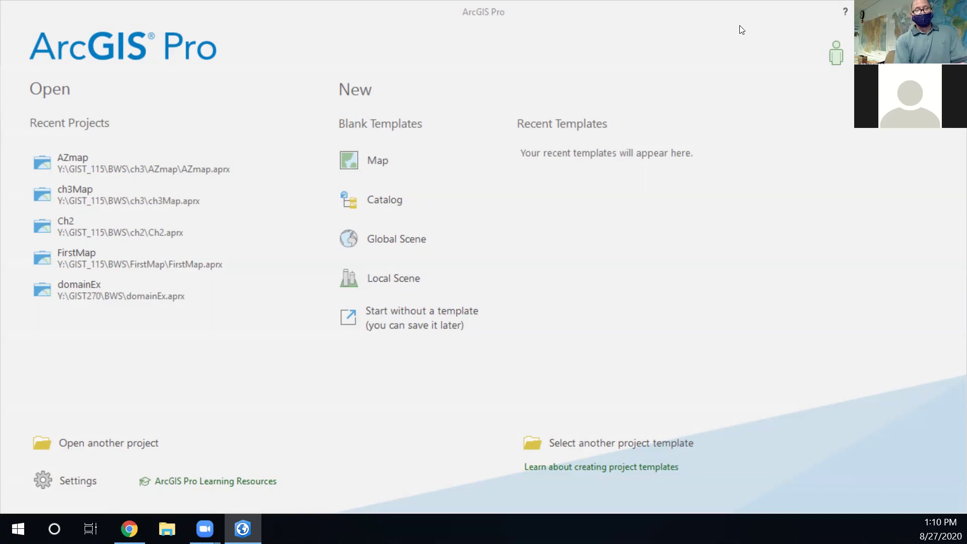
Start a new project from the blank Map template and name it GIST115_Intro
left_click(387, 160)
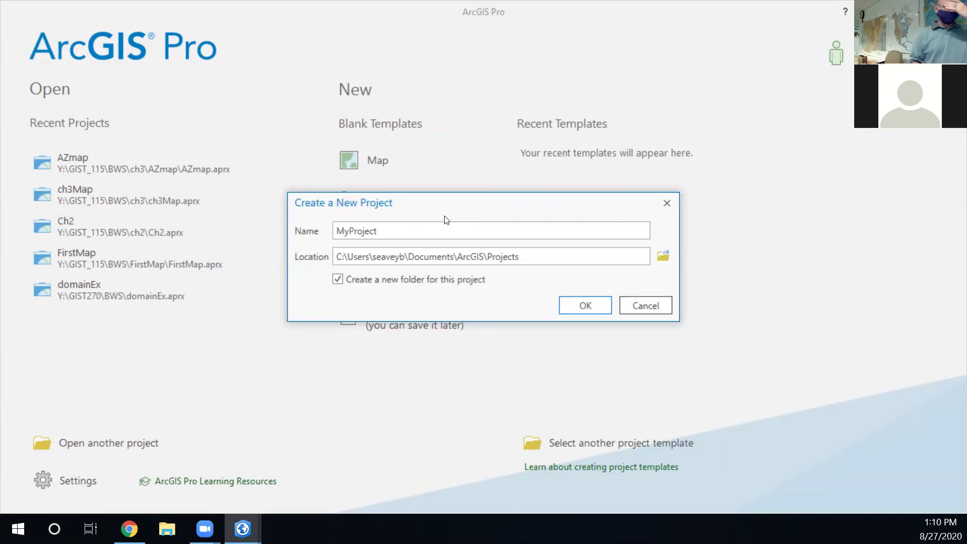
left_click(411, 230)
left_click_drag(382, 233, 332, 232)
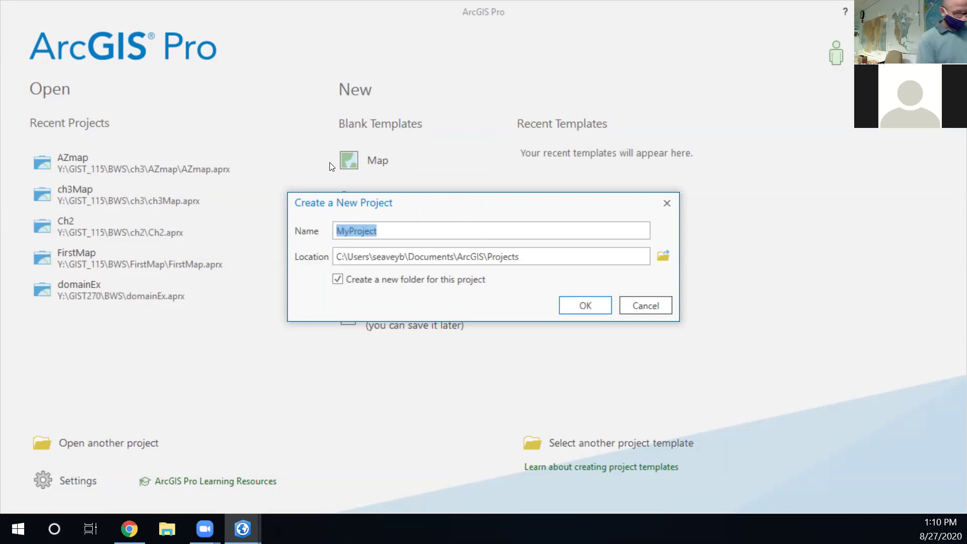
type("GIST")
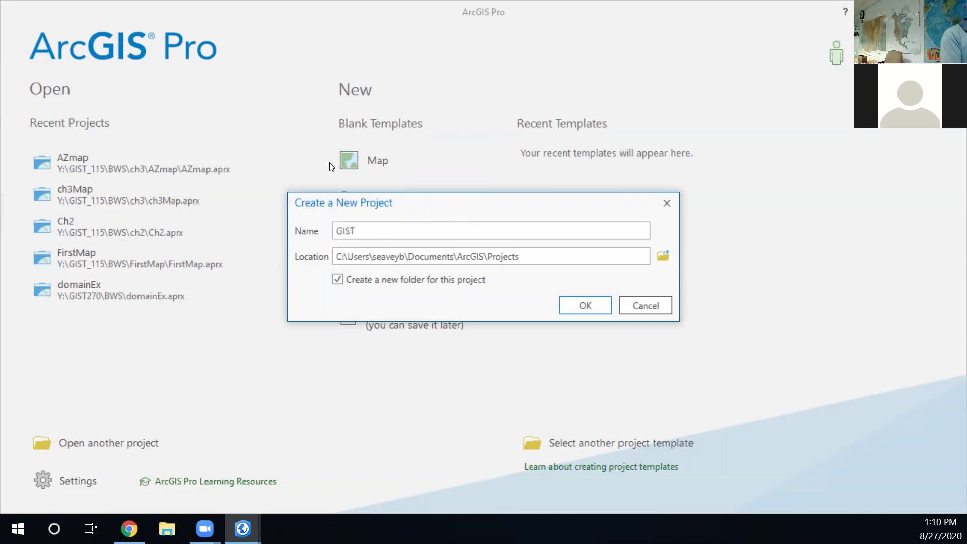
type("115 l")
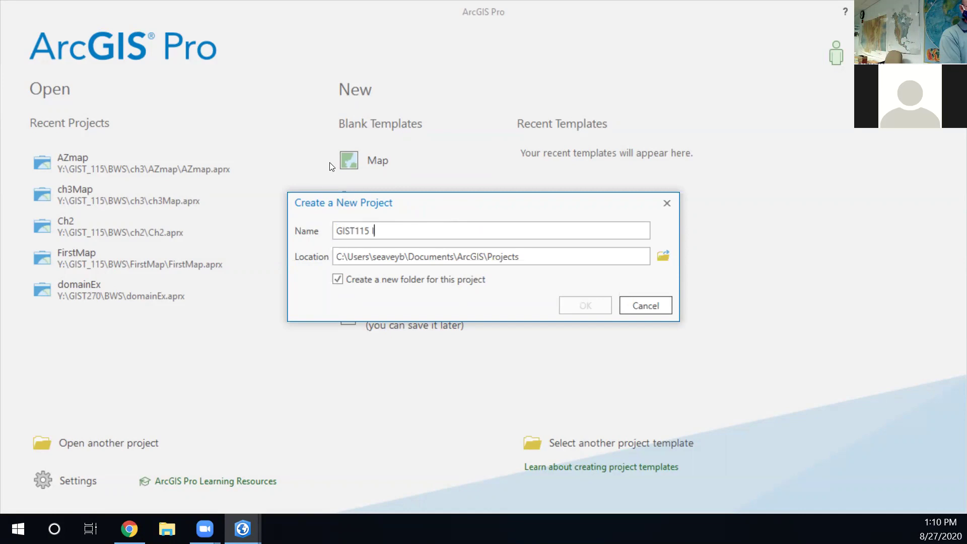
key("BackSpace")
key("BackSpace")
type("_In")
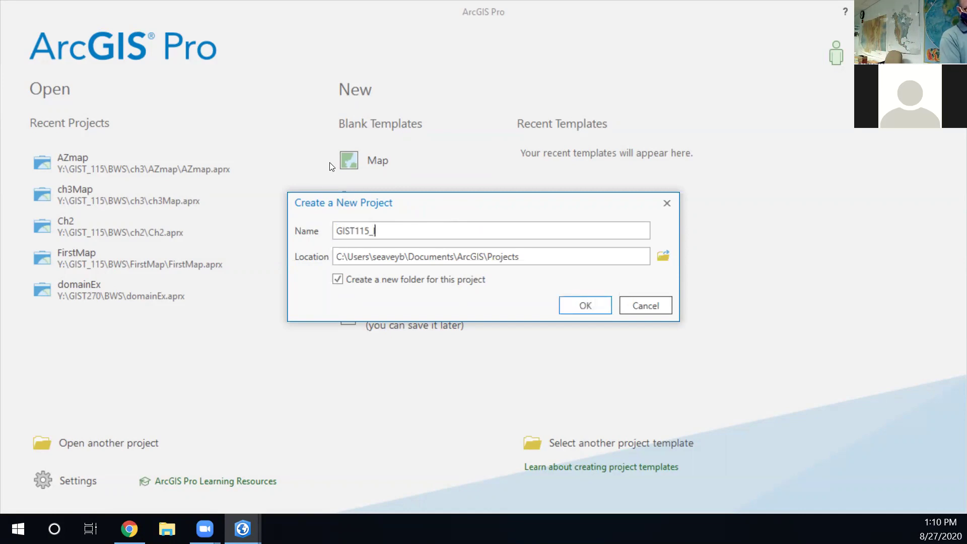
type("tro")
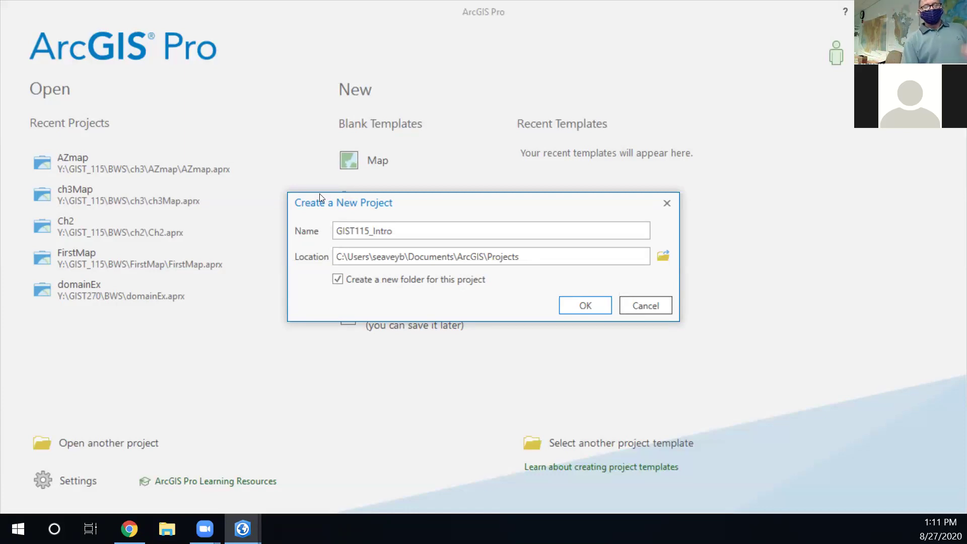
Set the project location to the BWS folder inside GIST_115 on the Y: drive and create the project
left_click(662, 256)
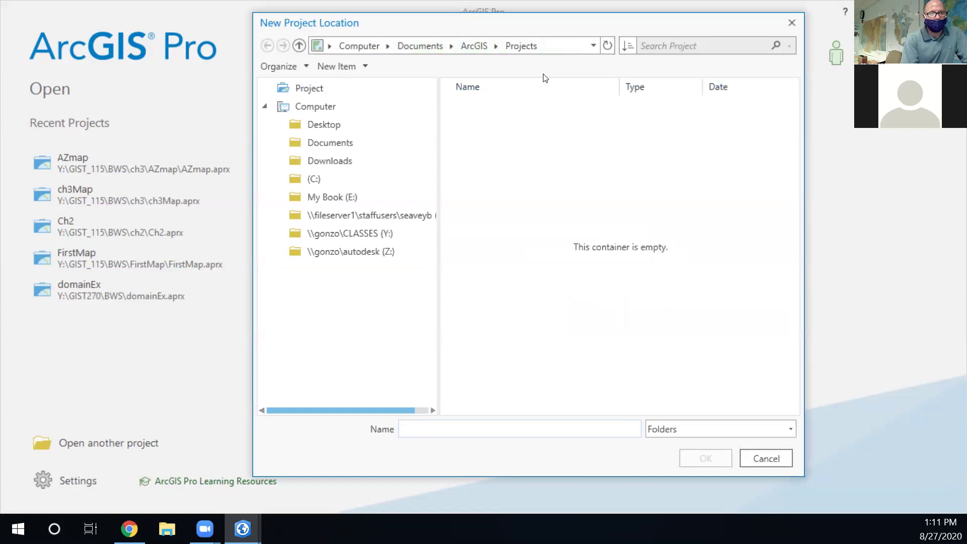
left_click(346, 233)
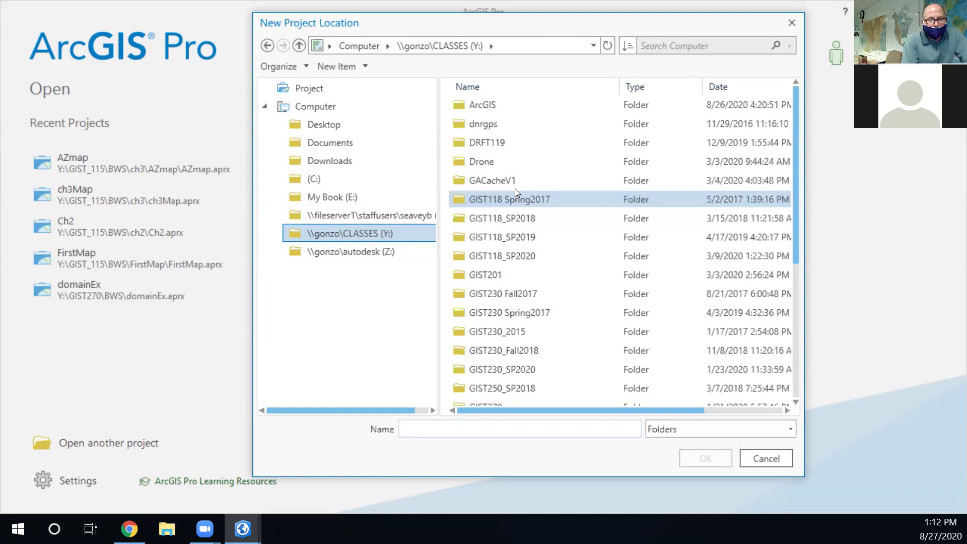
scroll(516, 210, "down", 2)
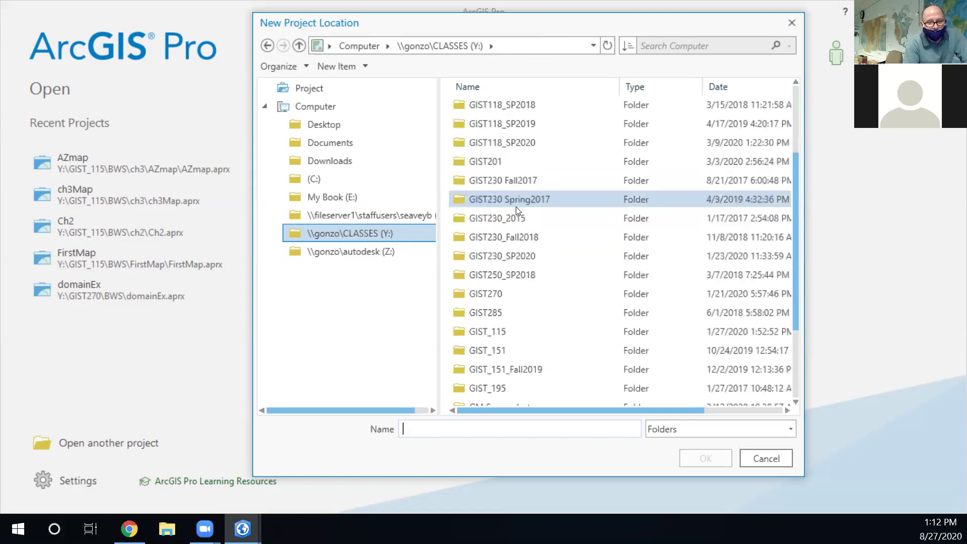
left_click(490, 331)
double_click(490, 330)
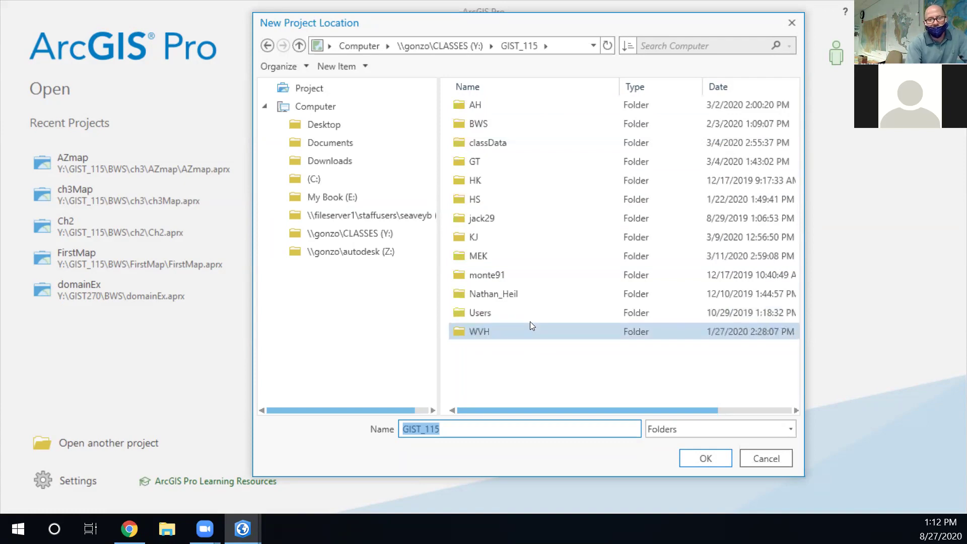
left_click(359, 69)
left_click(358, 68)
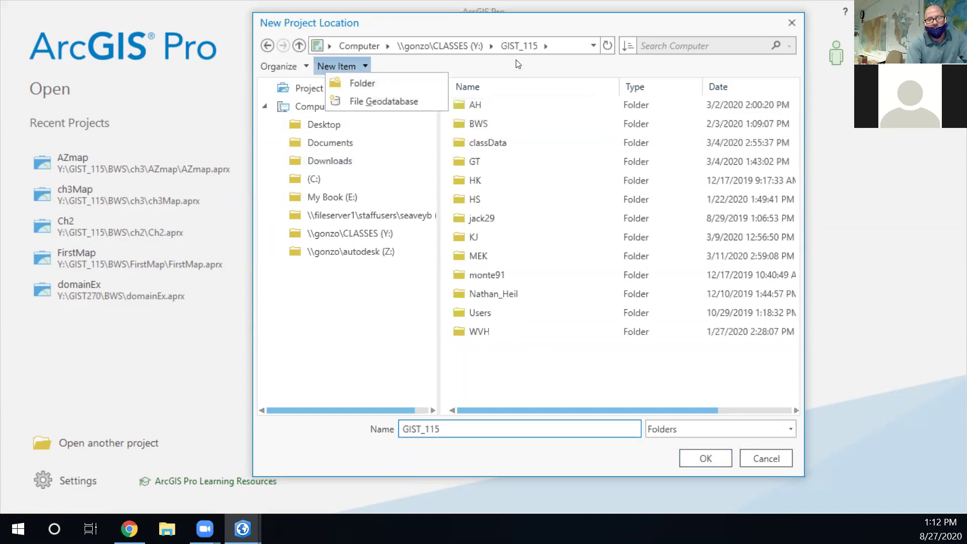
left_click(484, 123)
left_click(484, 123)
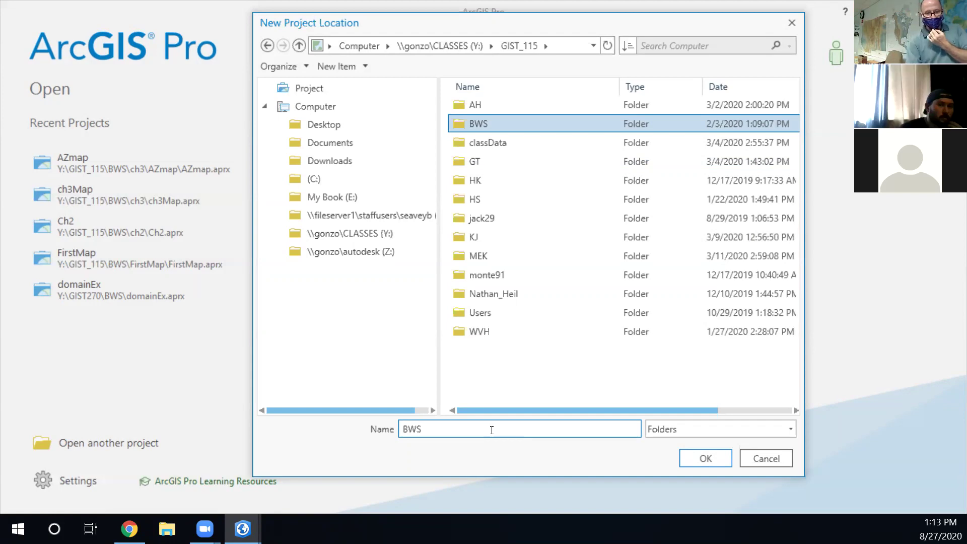
left_click(697, 455)
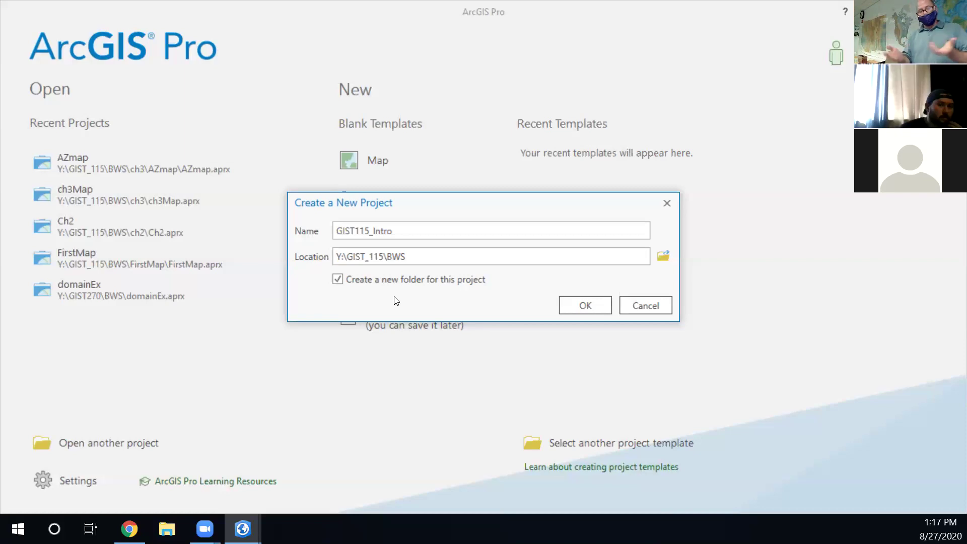
left_click(582, 302)
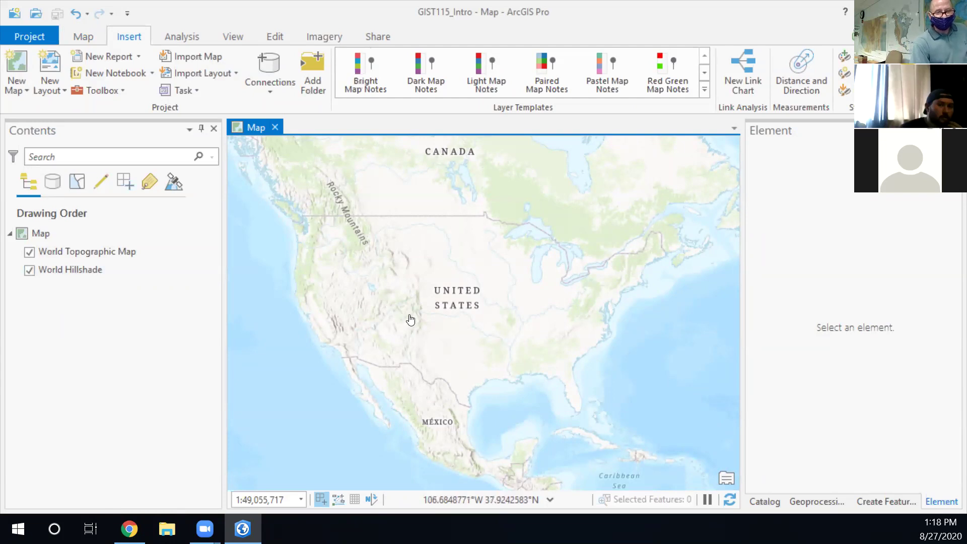
Turn off the World Hillshade layer, and switch World Topographic Map off and back on over Colorado
scroll(410, 320, "up", 5)
scroll(409, 320, "up", 3)
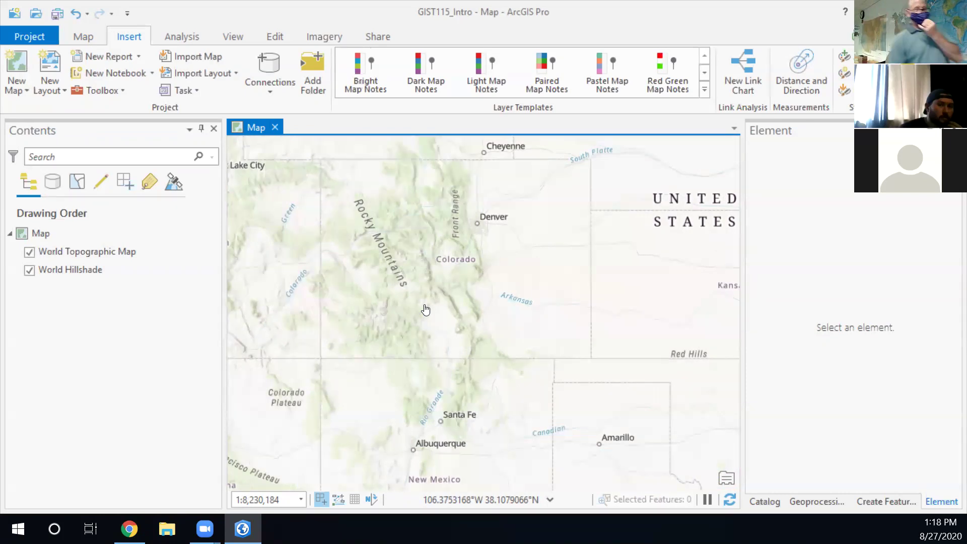
left_click(28, 270)
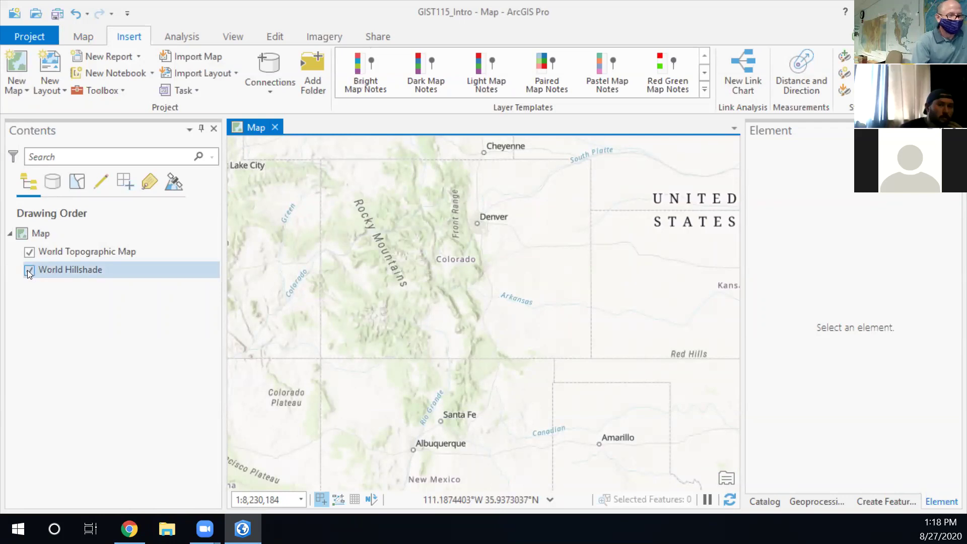
left_click(69, 257)
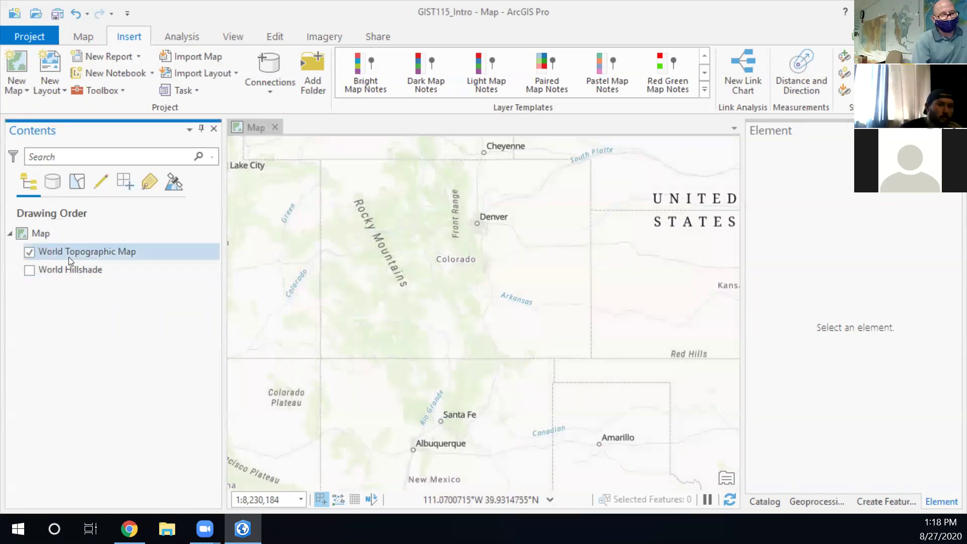
left_click(30, 252)
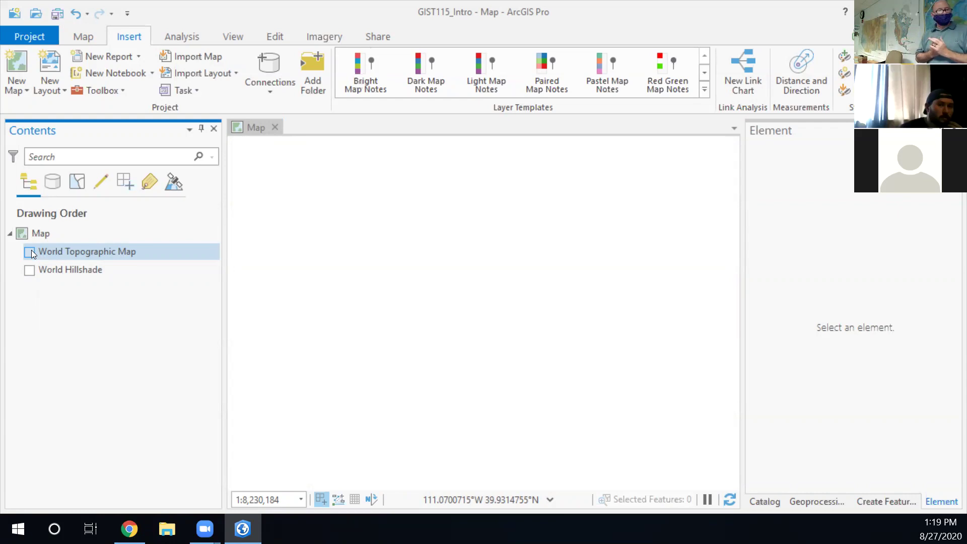
left_click(29, 252)
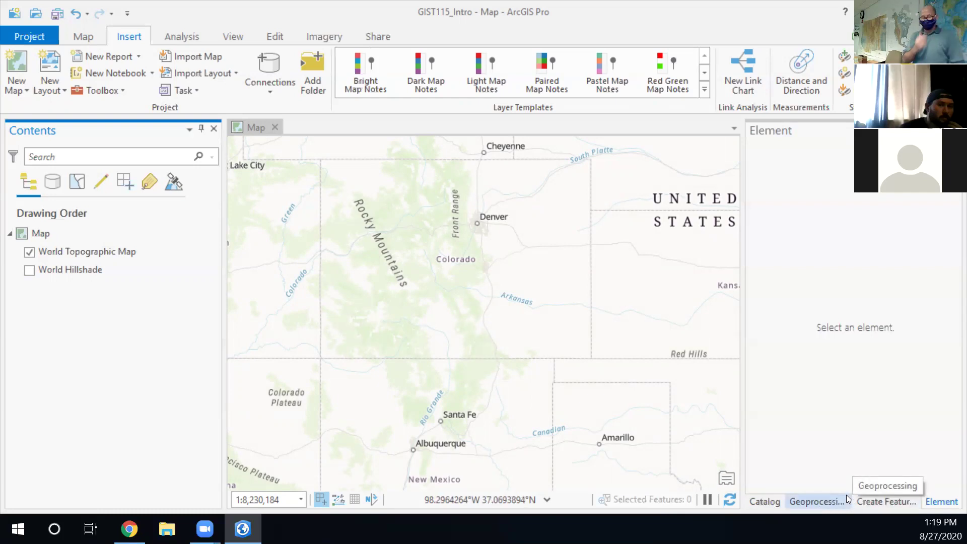
Show the project's Catalog contents and browse the gallery of available basemaps
left_click(763, 500)
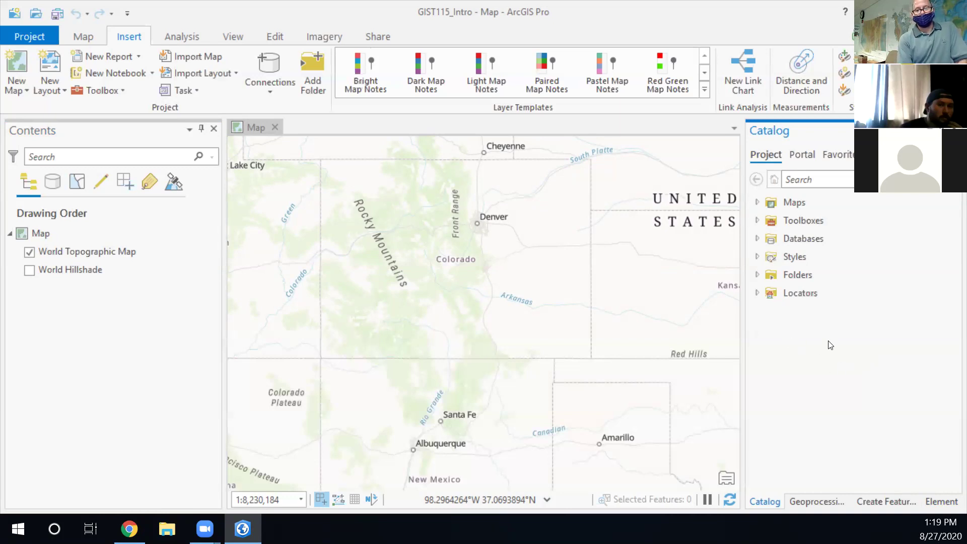
left_click(83, 36)
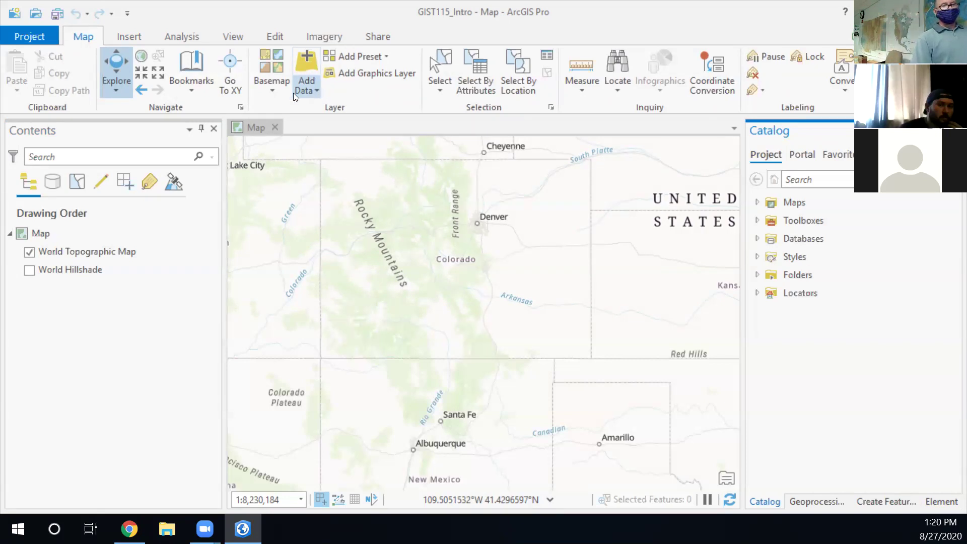
left_click(267, 92)
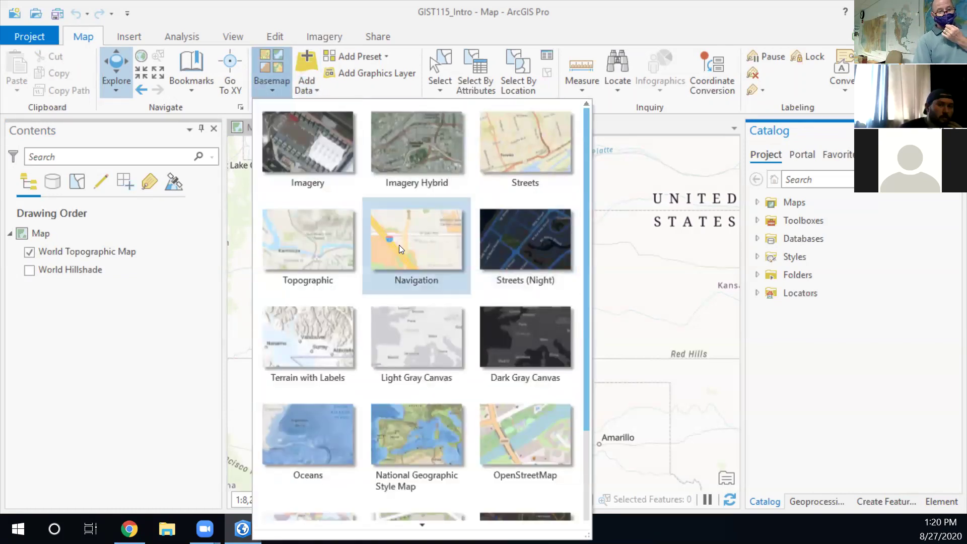
scroll(418, 315, "down", 3)
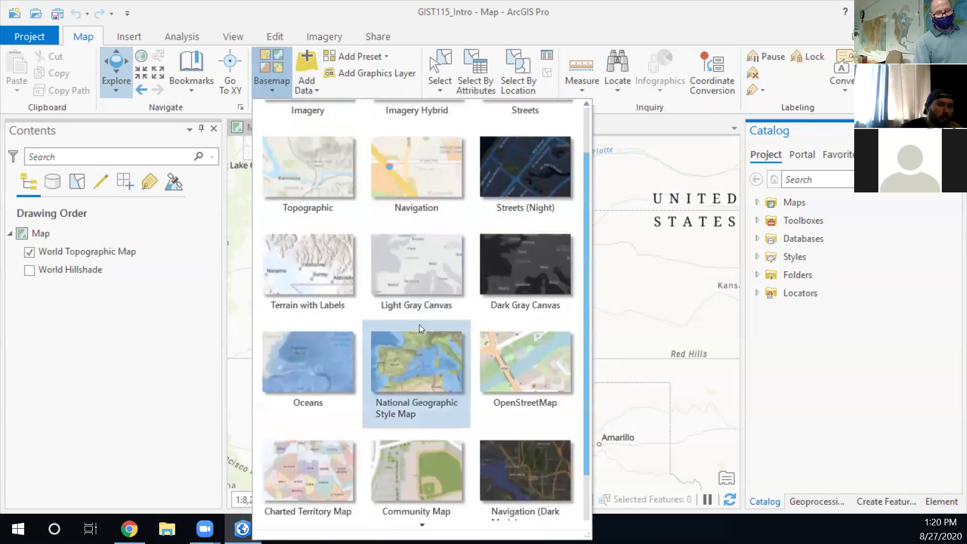
scroll(420, 297, "down", 5)
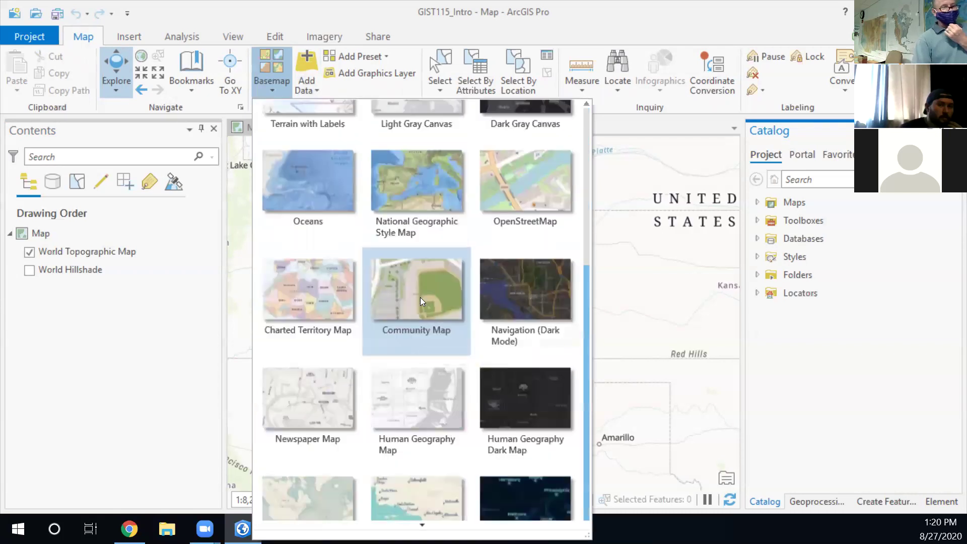
scroll(402, 325, "down", 1)
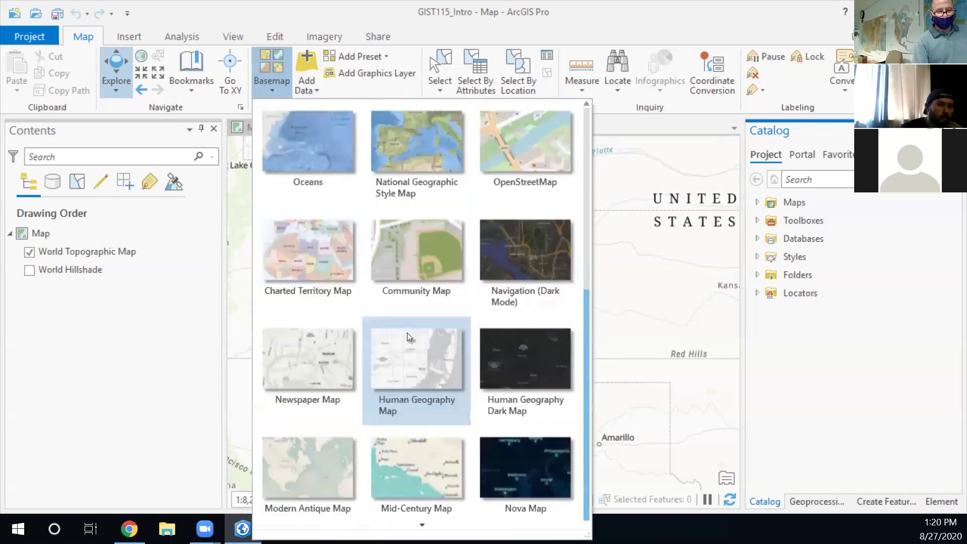
scroll(417, 524, "down", 2)
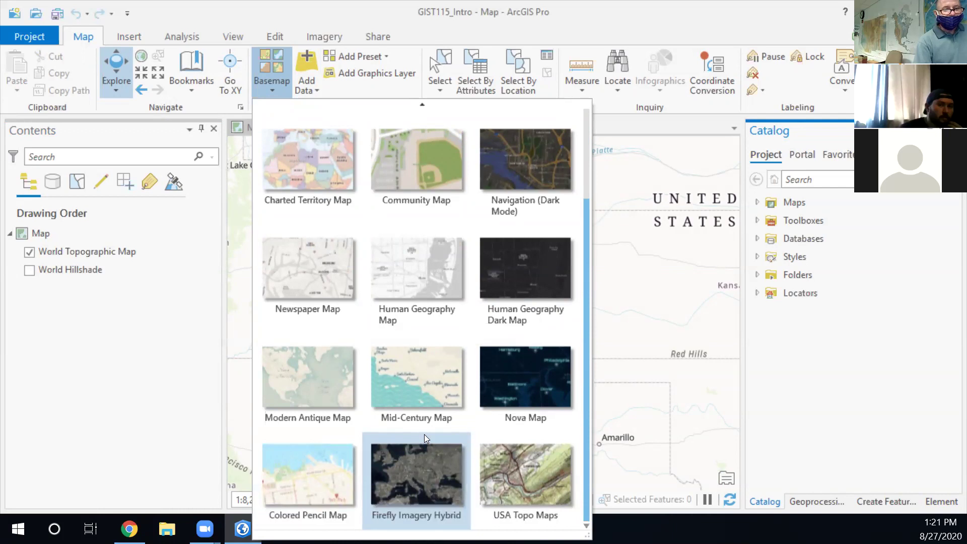
scroll(424, 434, "up", 3)
scroll(424, 434, "up", 1)
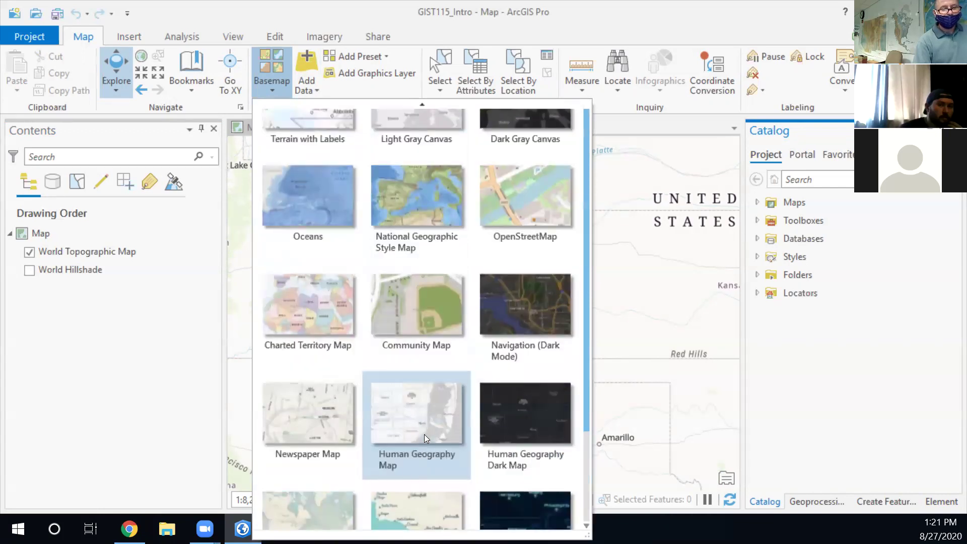
scroll(424, 434, "up", 1)
scroll(424, 434, "up", 1)
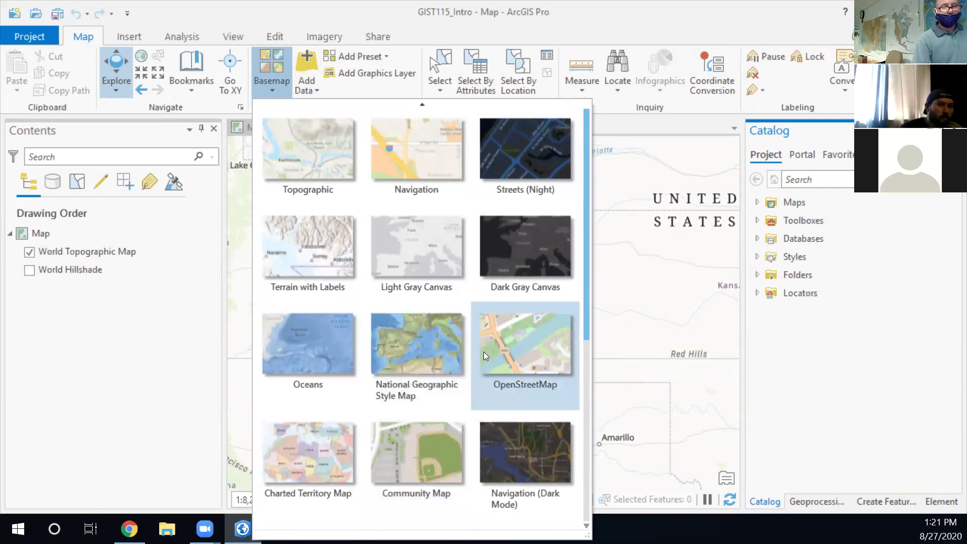
scroll(483, 352, "down", 2)
scroll(483, 351, "down", 2)
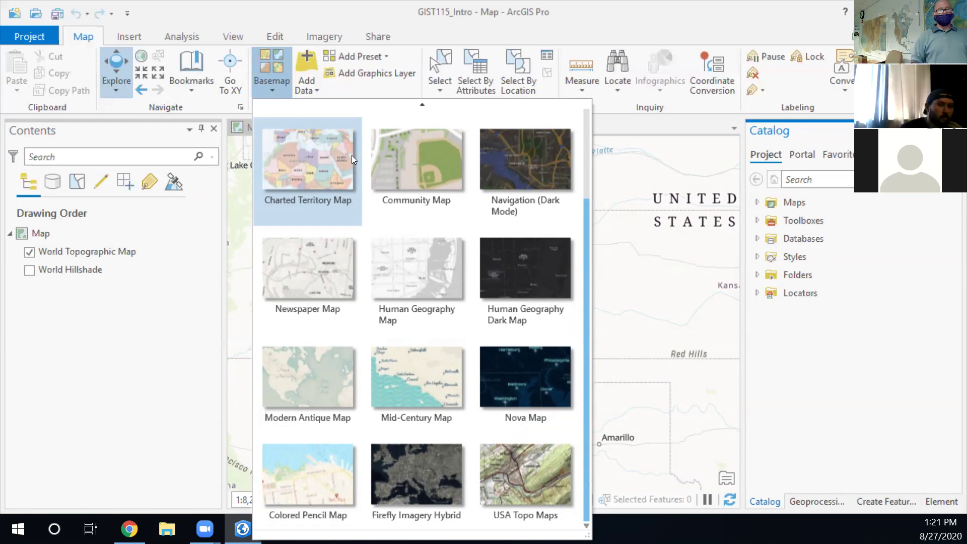
left_click(270, 91)
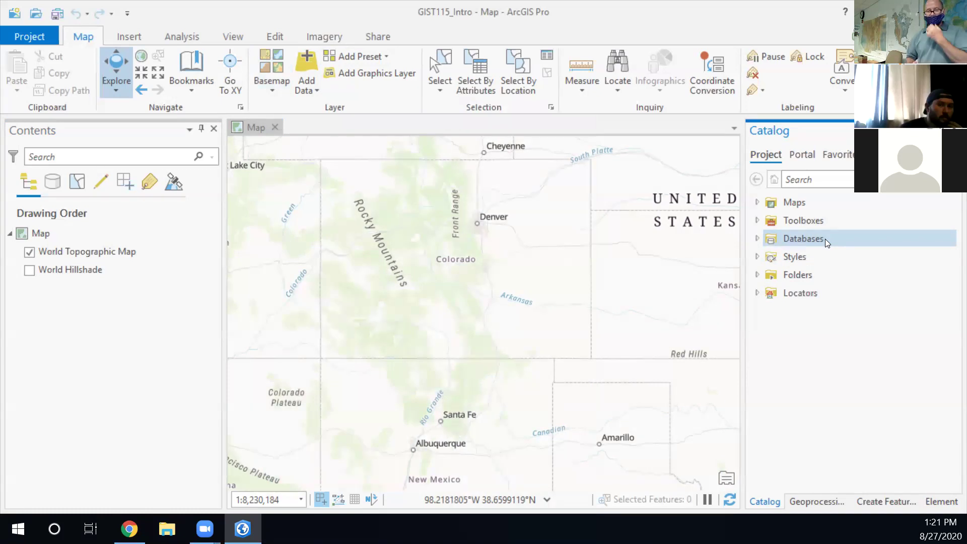
Expand Folders and the GIST115_Intro folder connection in the Catalog to examine its path and contents
left_click(756, 274)
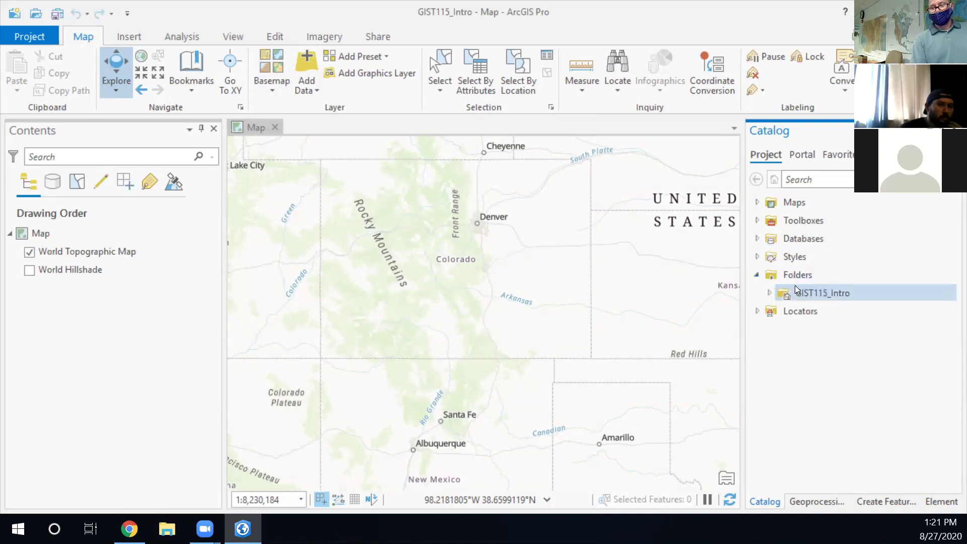
mouse_move(808, 298)
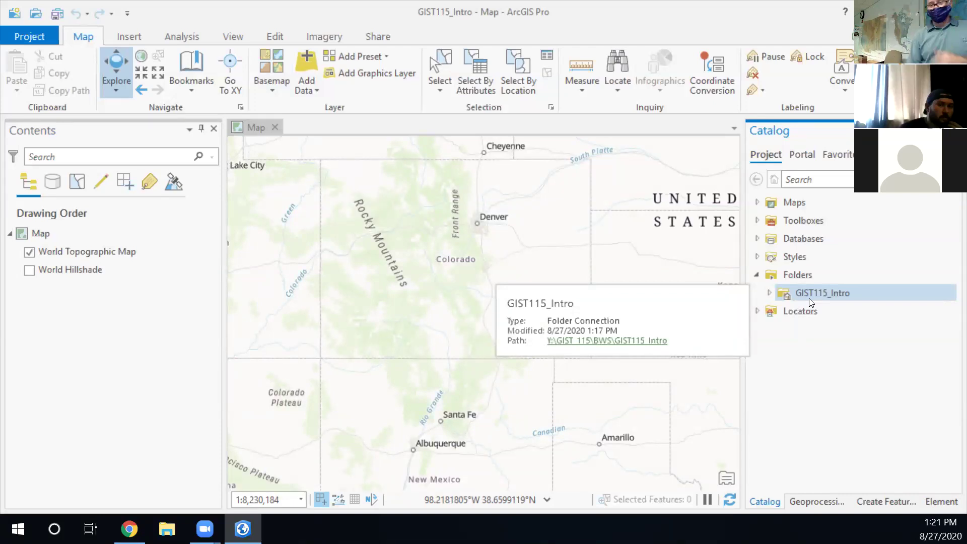
left_click(768, 294)
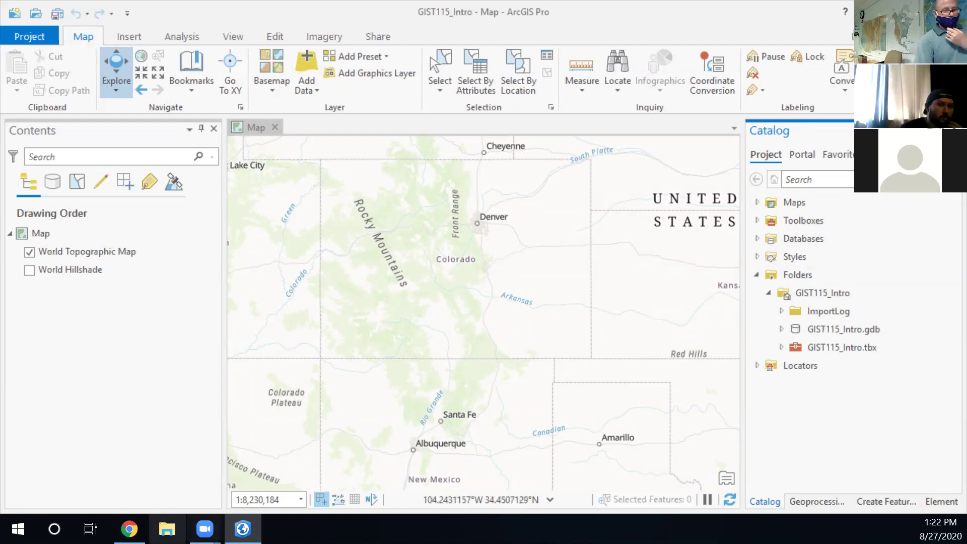
Switch to Chrome and open the City of Farmington website, fmtn.org, in a new tab
left_click(129, 529)
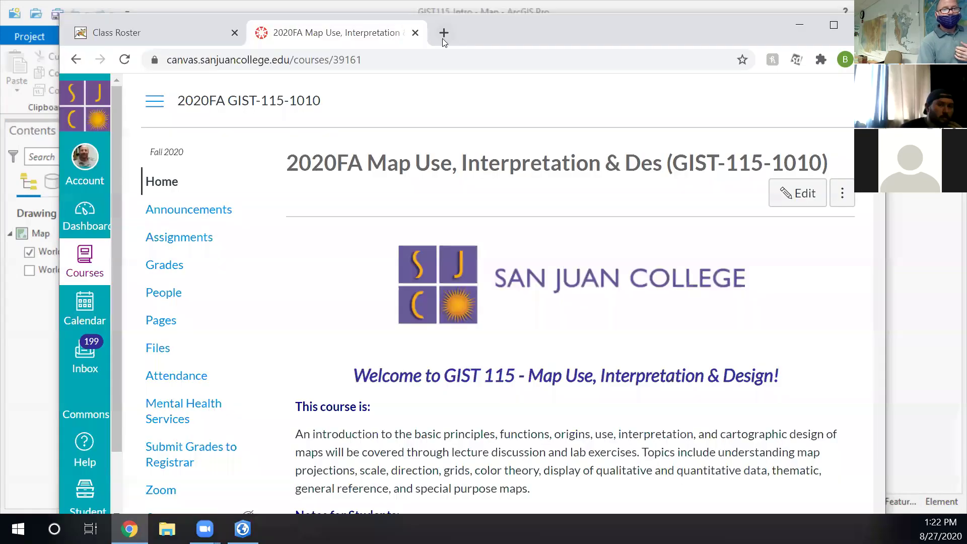
left_click(446, 33)
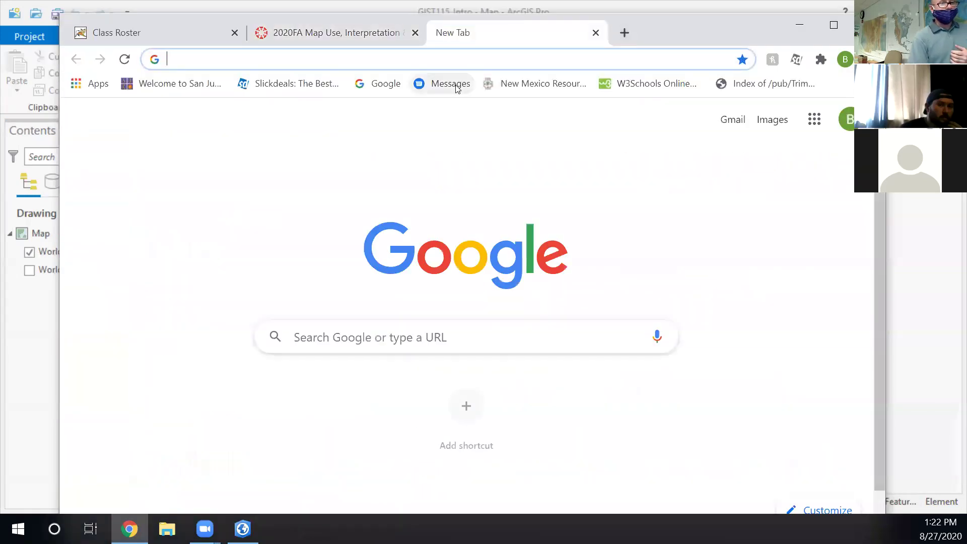
type("fmtn.org")
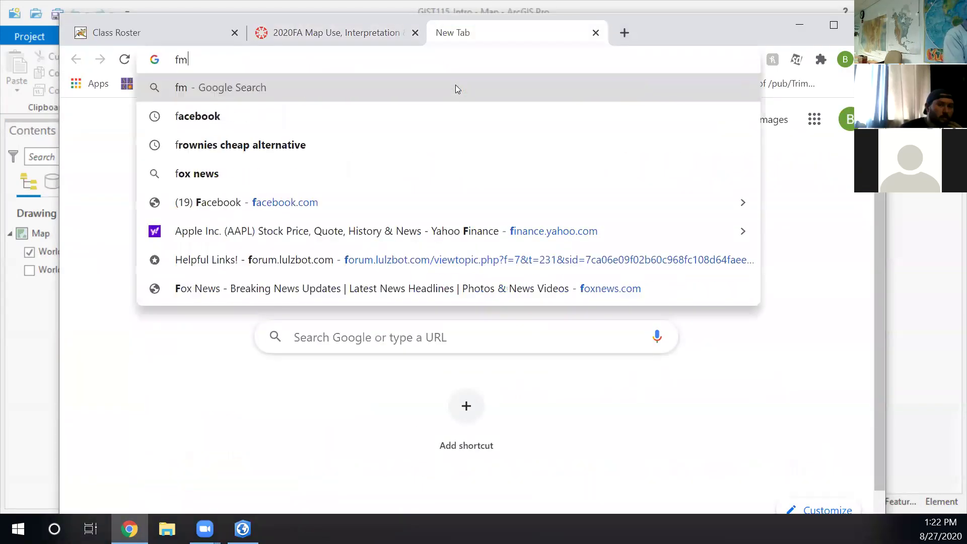
key("Return")
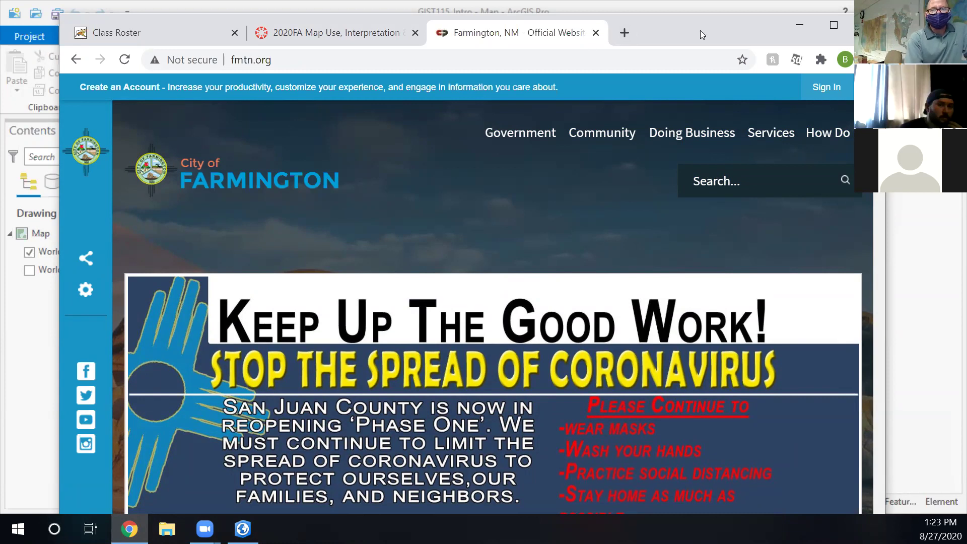
left_click_drag(700, 27, 702, 19)
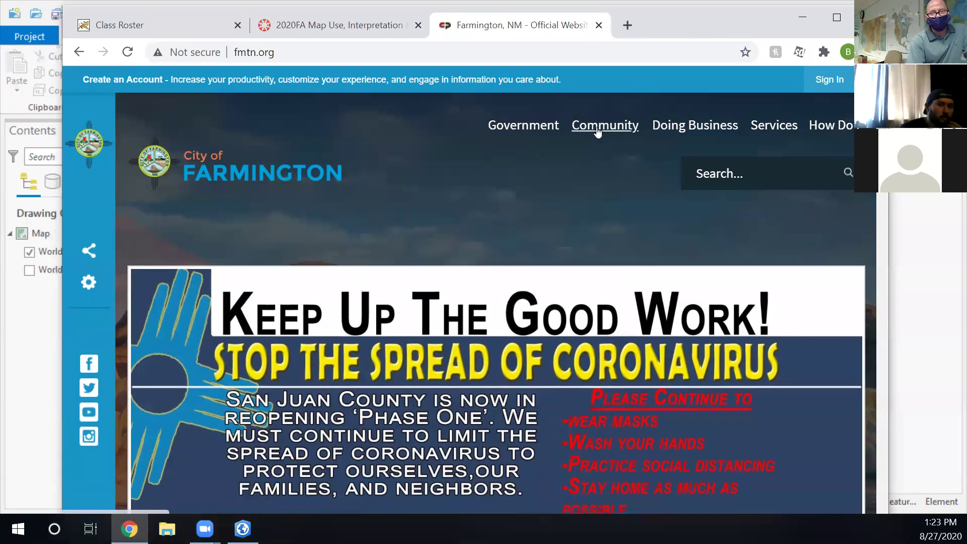
Open the Downloadable Datasets page under Maps & GIS in the site's Community section
mouse_move(598, 131)
scroll(557, 234, "down", 3)
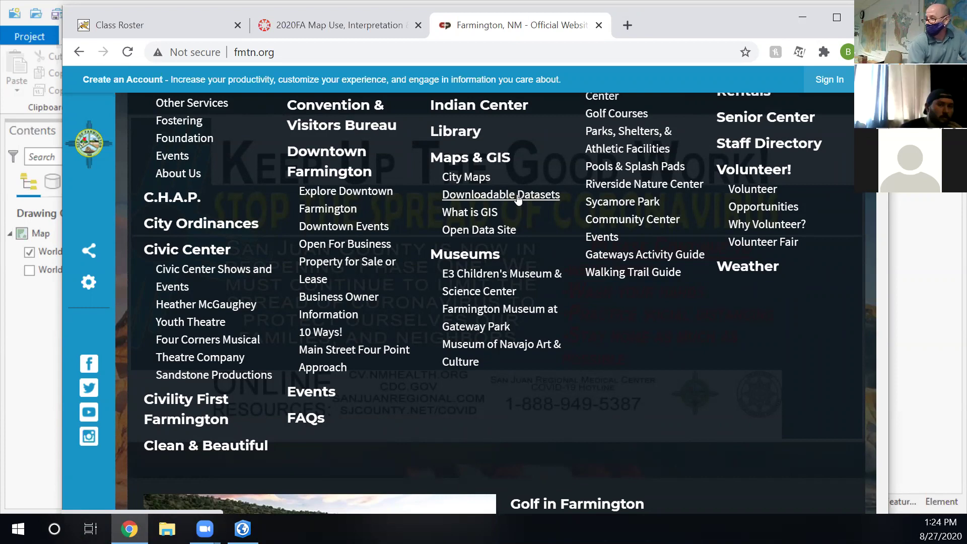
left_click(517, 198)
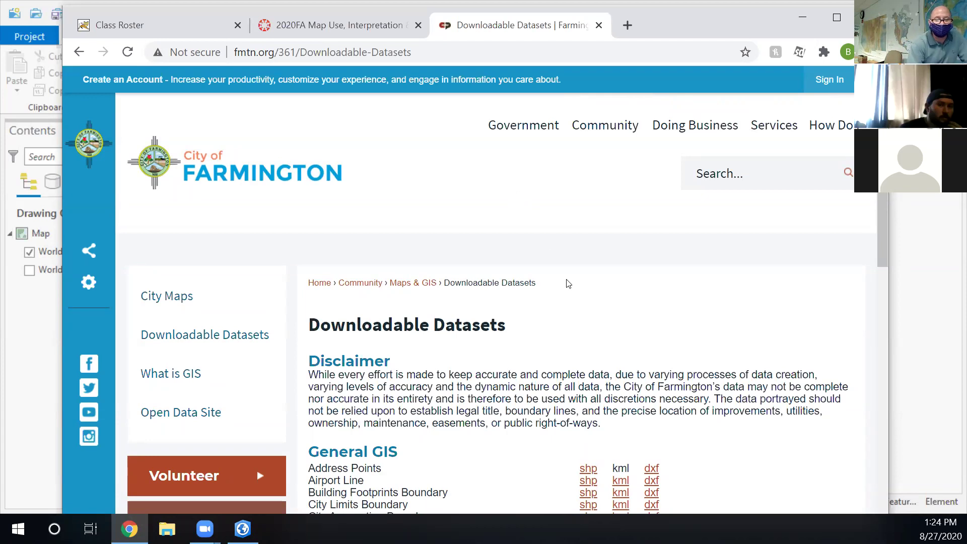
Download the City Limits Boundary dataset in shp format from General GIS and show the downloaded zip in its folder
scroll(579, 283, "down", 4)
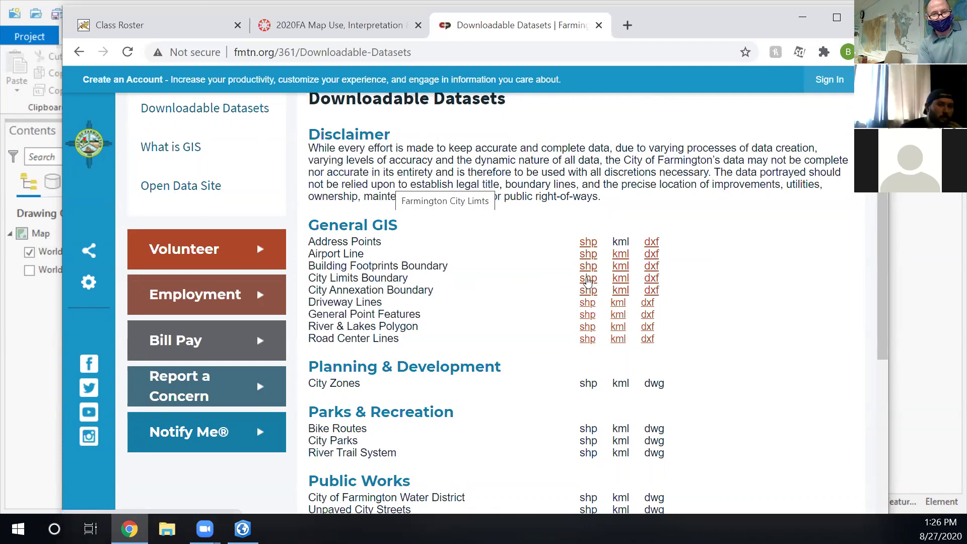
left_click(588, 279)
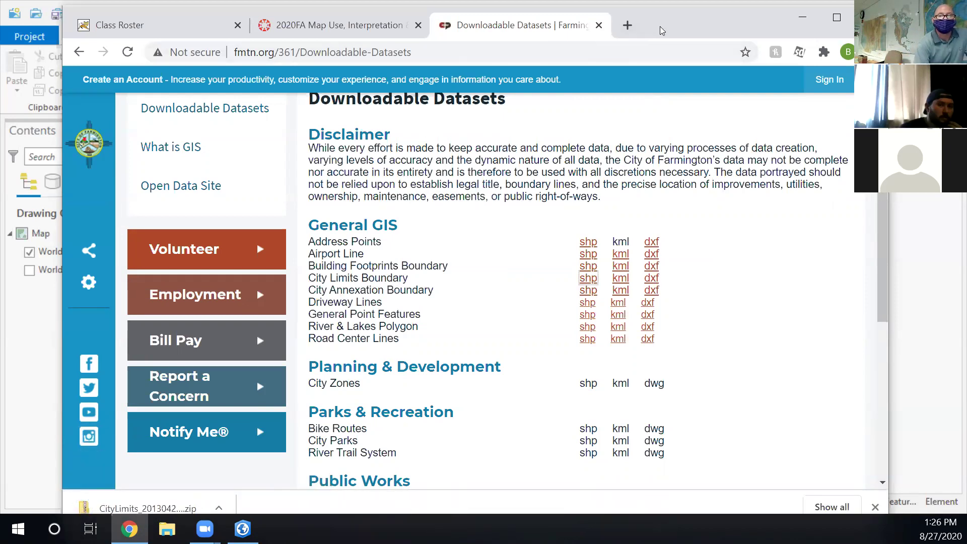
left_click_drag(662, 31, 656, 25)
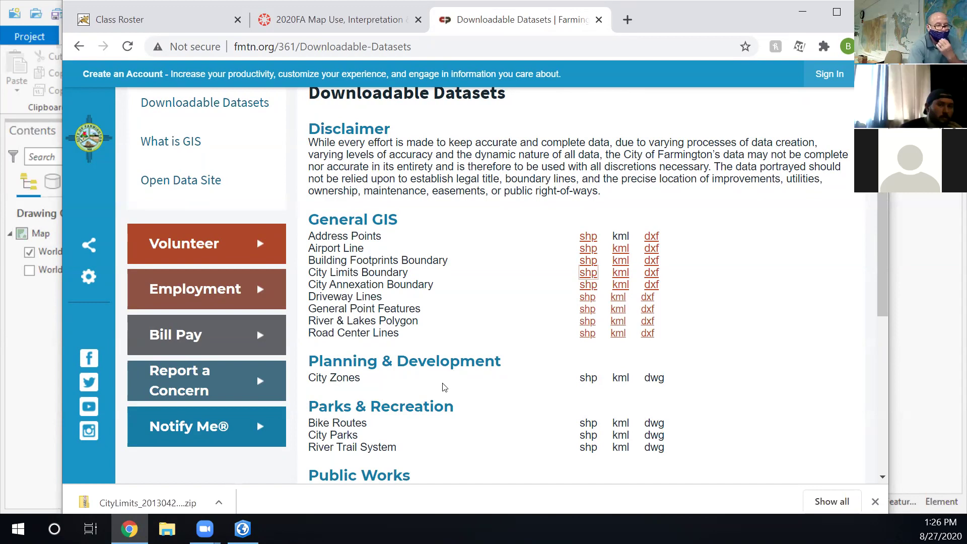
left_click(219, 502)
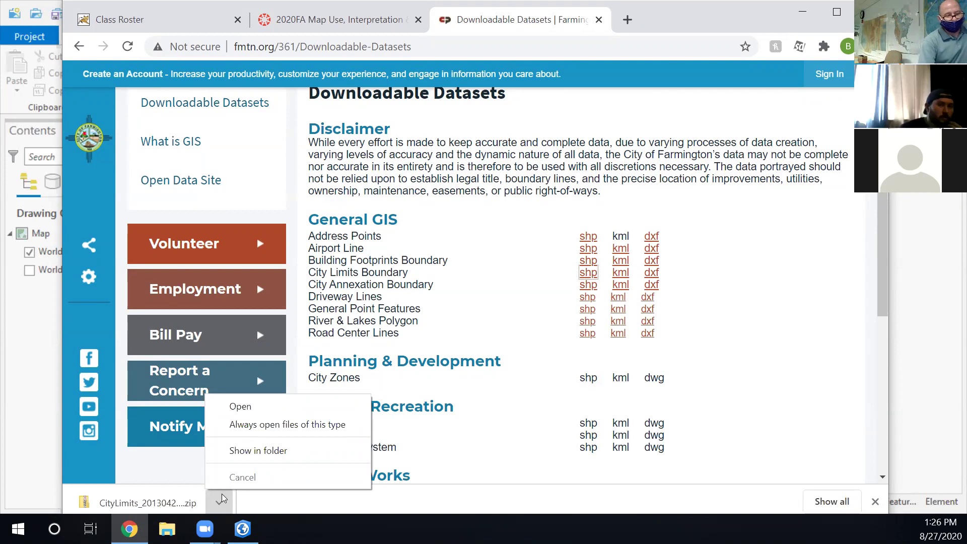
left_click(267, 456)
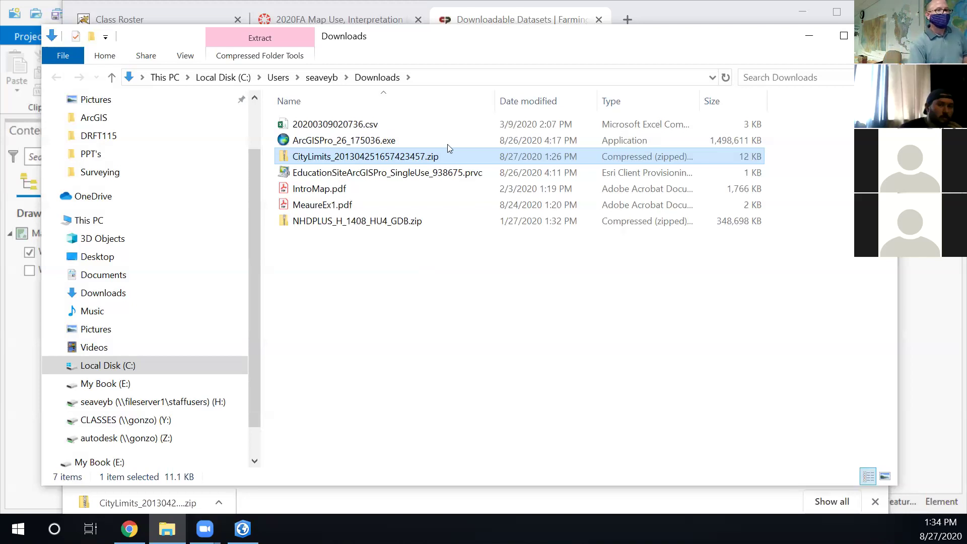
Switch to ArcGIS Pro and examine the licensing information and authorization configuration, leaving it without changes
left_click(29, 15)
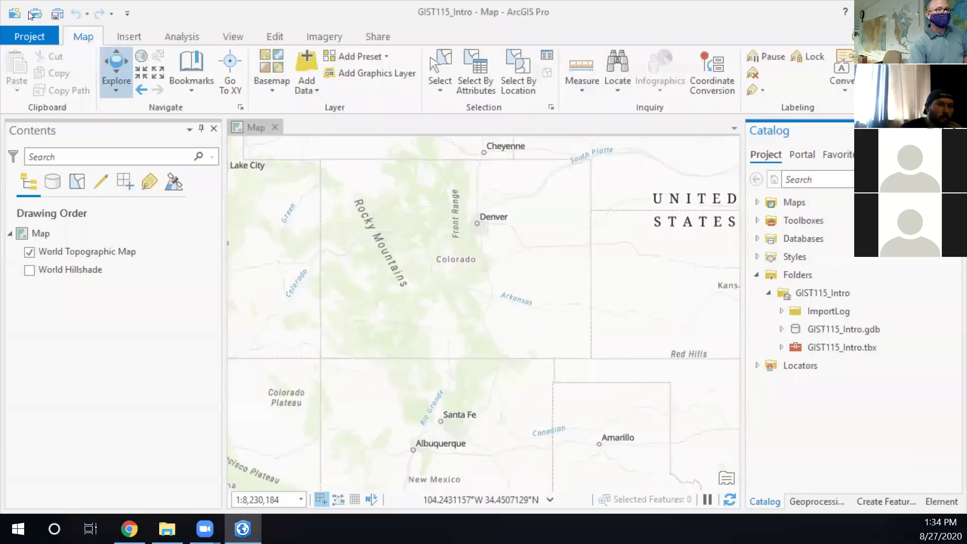
left_click(33, 34)
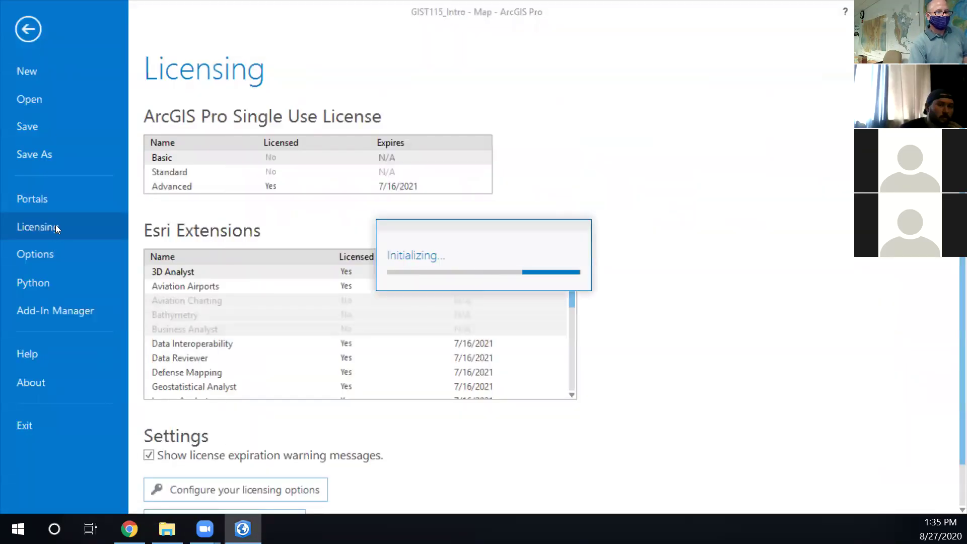
left_click(209, 490)
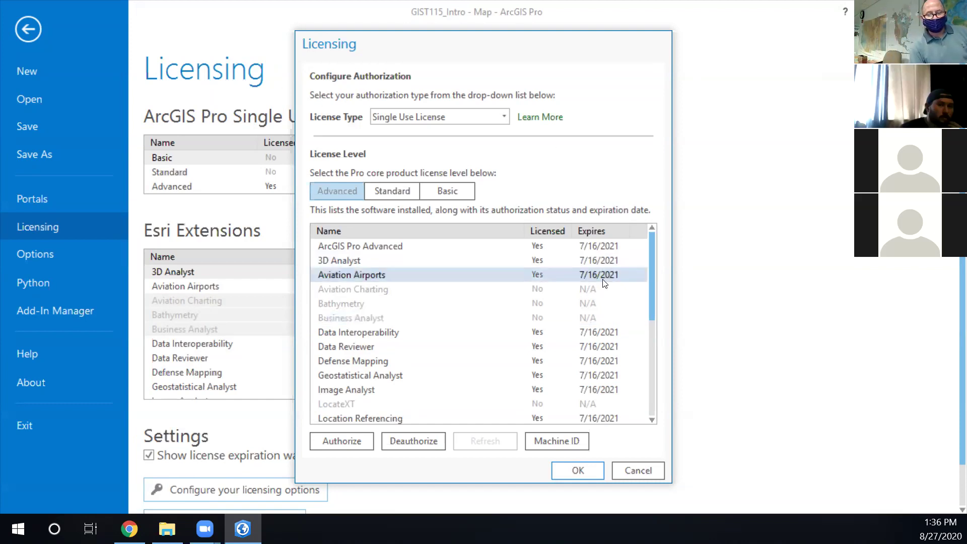
left_click(639, 466)
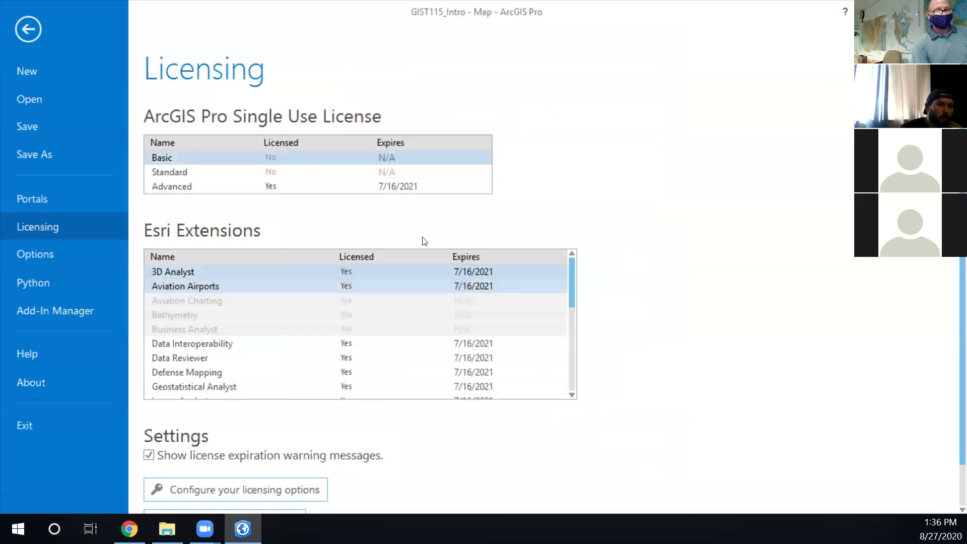
left_click(35, 25)
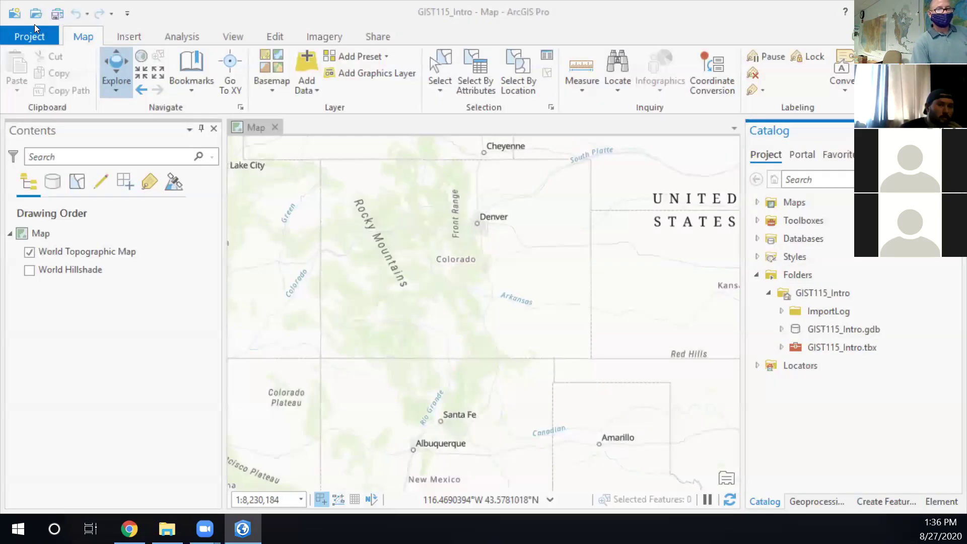
Switch to the Downloads folder in File Explorer and start Extract All on the CityLimits zip file
left_click(166, 528)
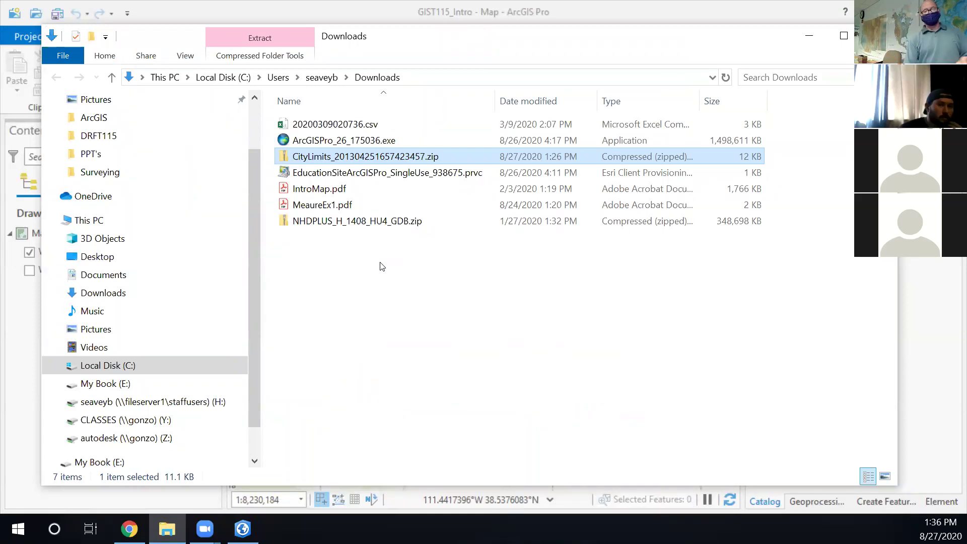
right_click(381, 155)
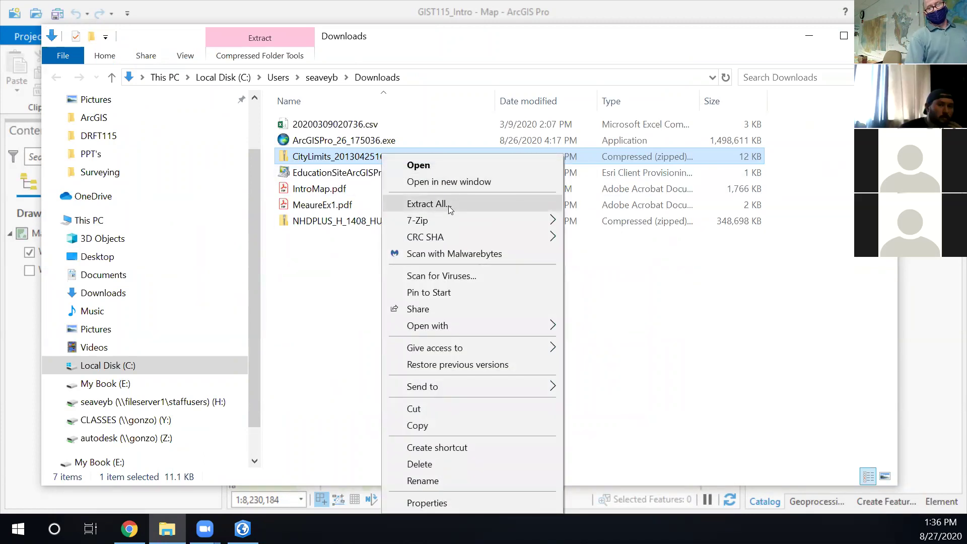
mouse_move(457, 227)
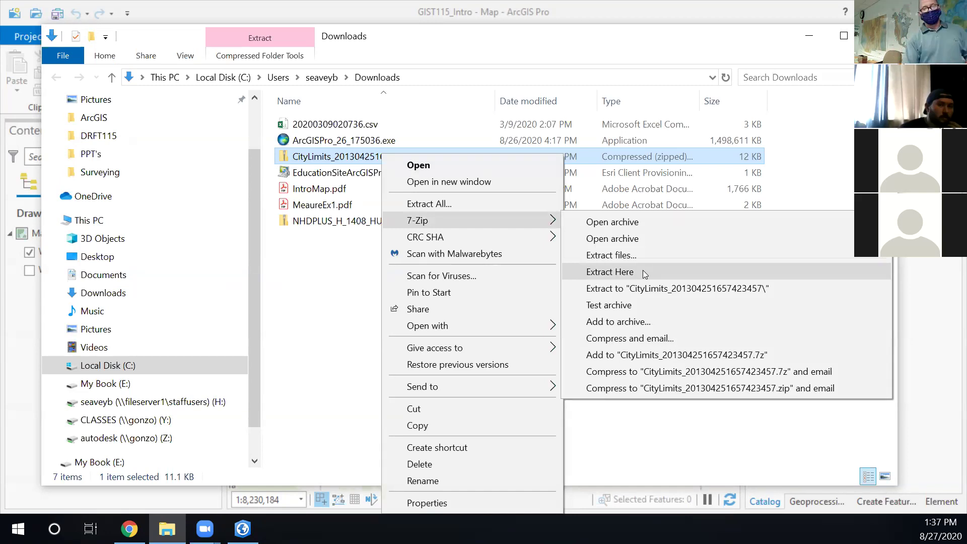
left_click(534, 62)
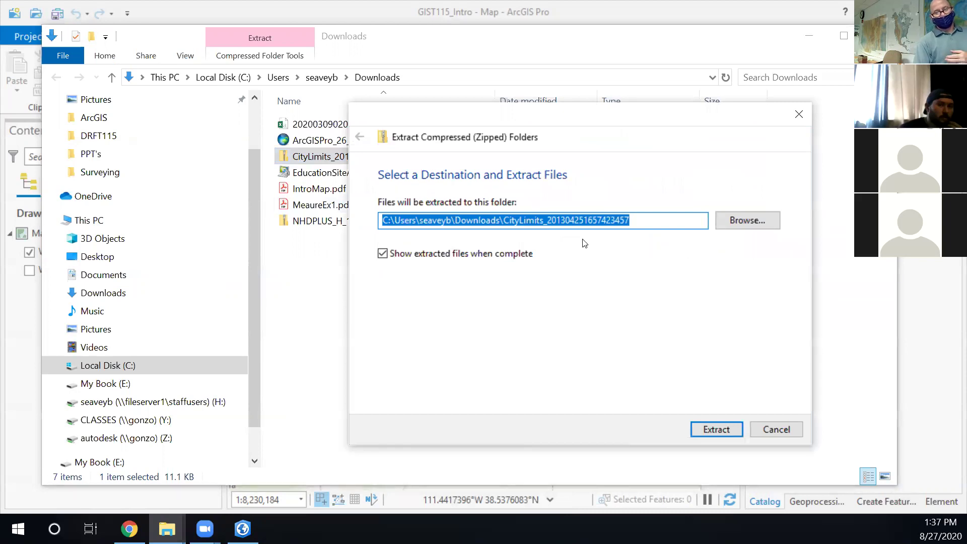
Set the extraction destination to the GIST115_Intro project folder inside GIST_115\BWS on the Y: drive
left_click(742, 221)
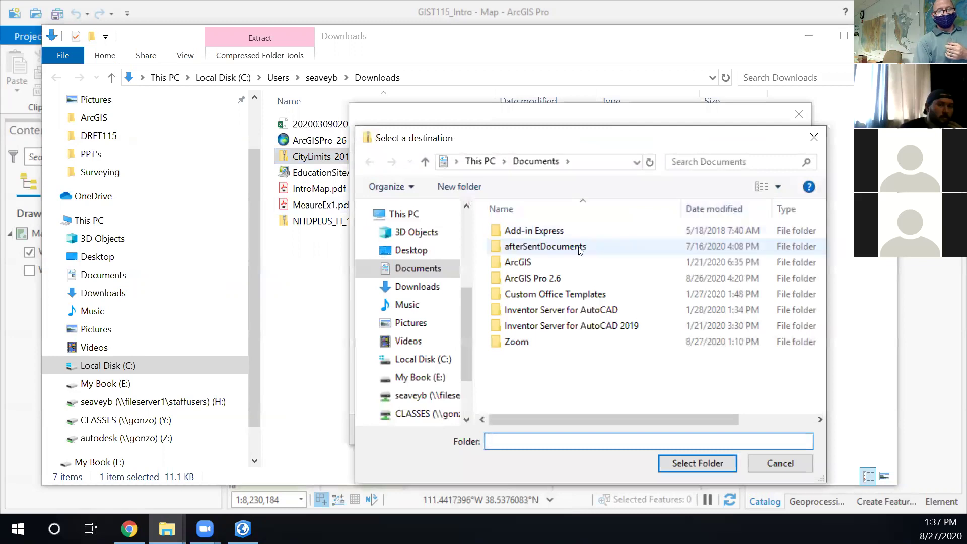
left_click(412, 414)
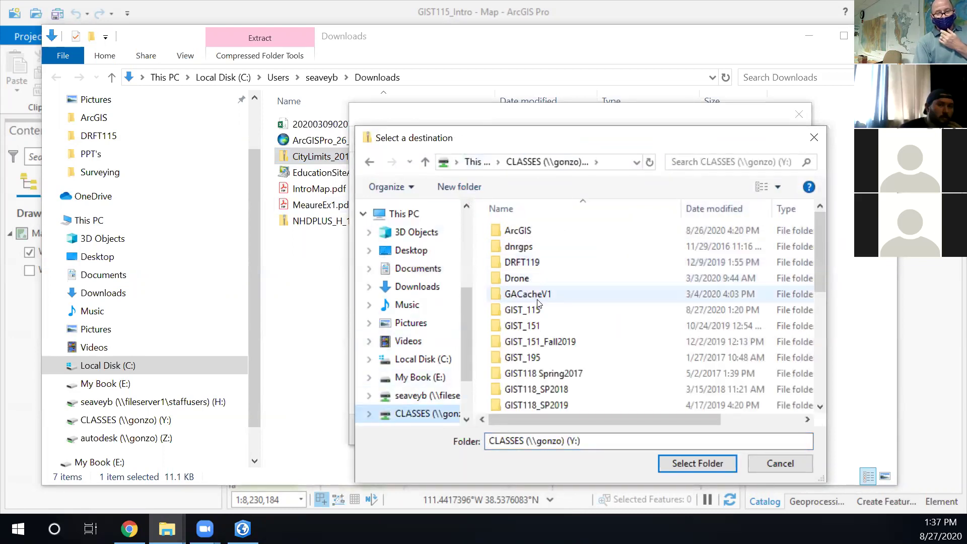
scroll(536, 301, "down", 2)
scroll(537, 302, "down", 4)
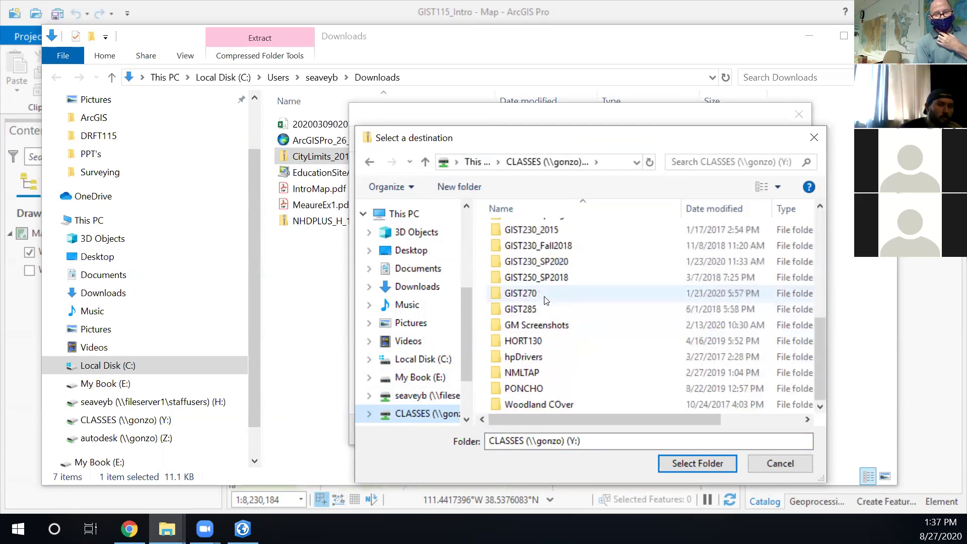
scroll(559, 298, "up", 4)
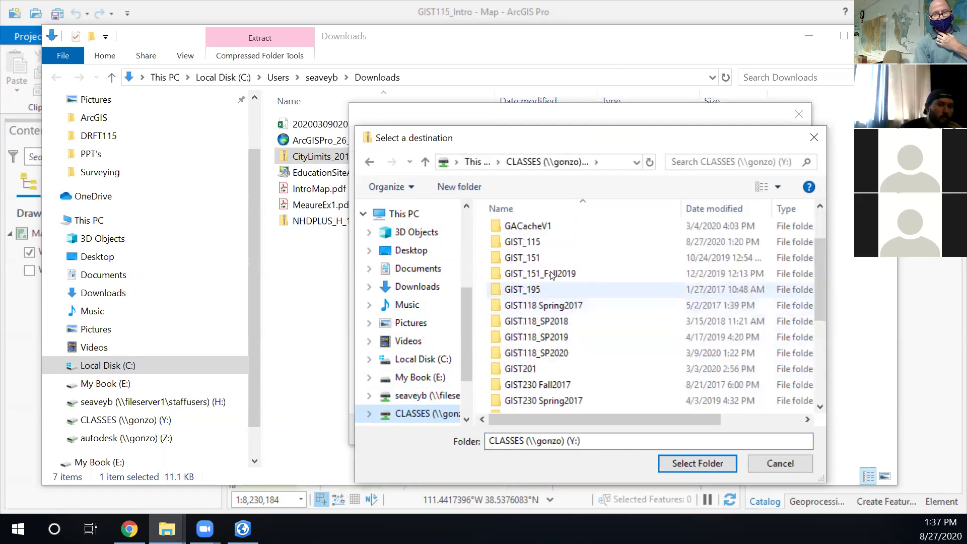
double_click(542, 243)
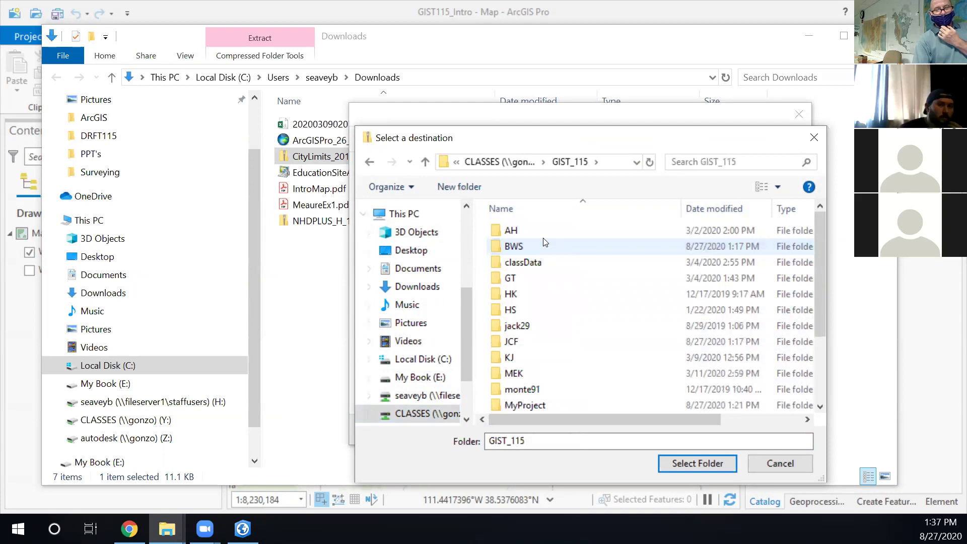
double_click(544, 241)
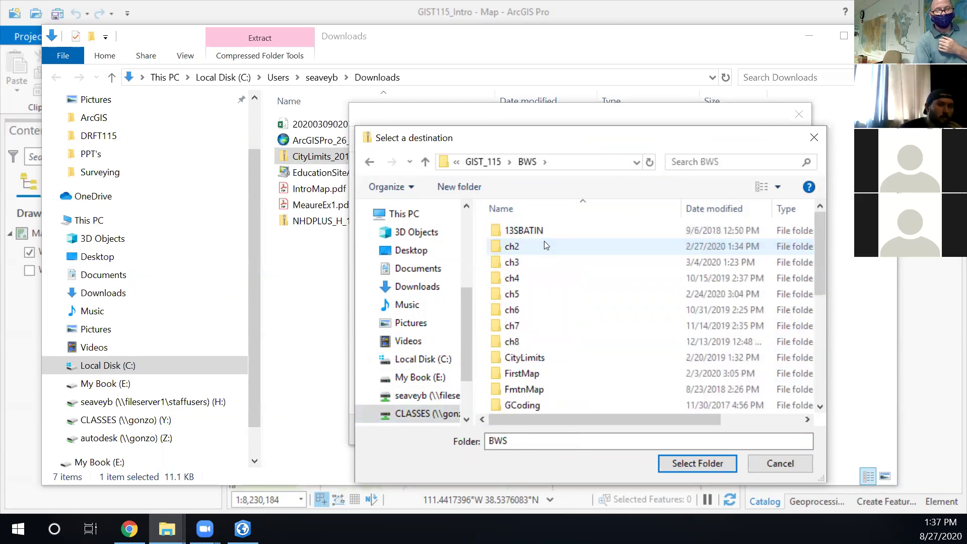
scroll(580, 282, "down", 3)
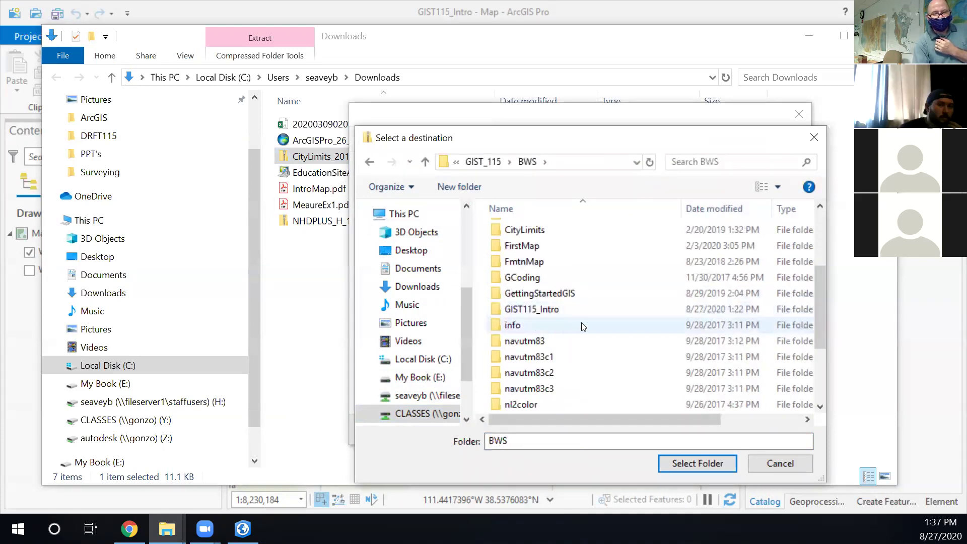
double_click(533, 309)
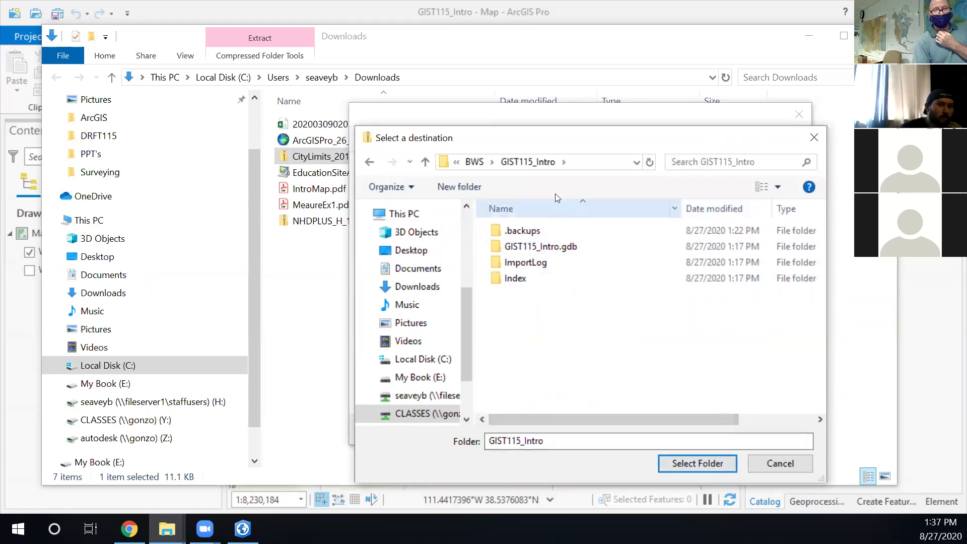
left_click(474, 162)
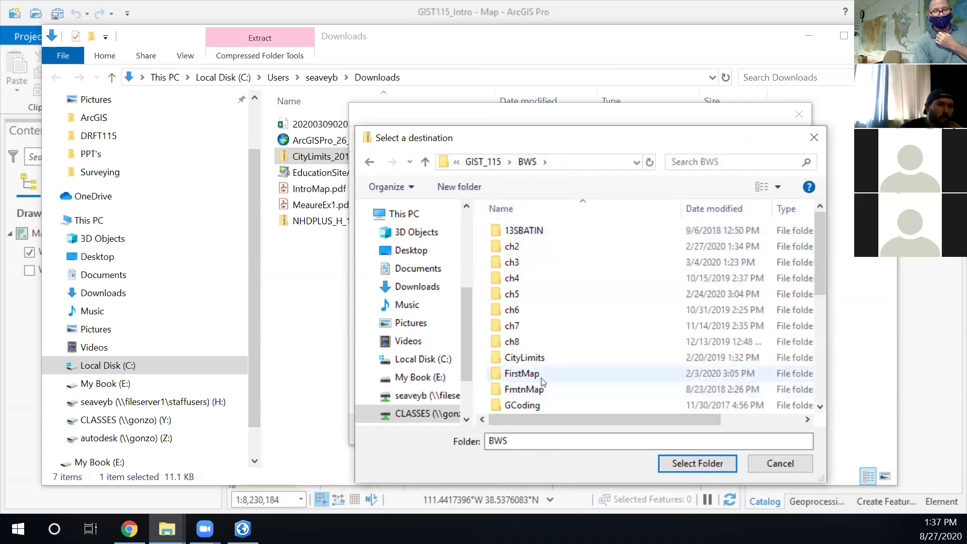
scroll(542, 383, "down", 2)
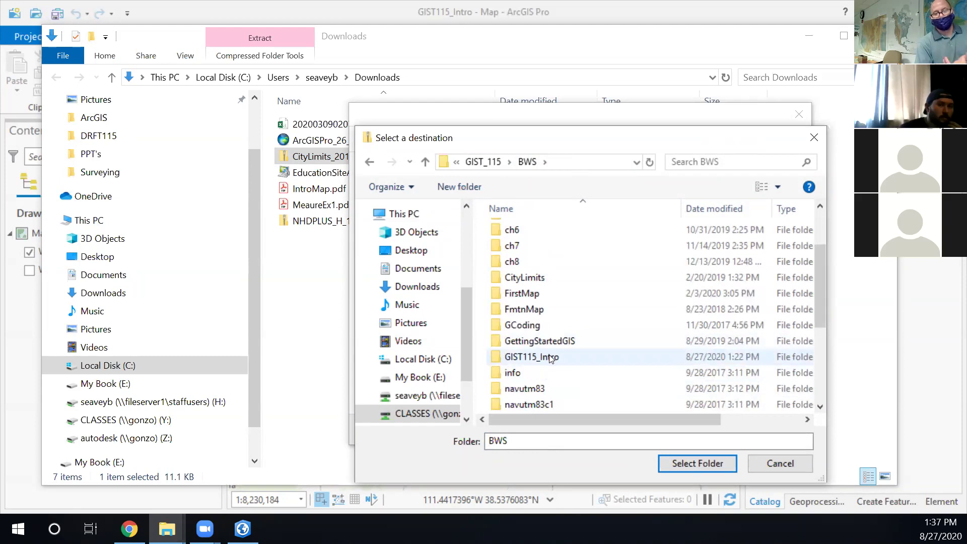
left_click(550, 358)
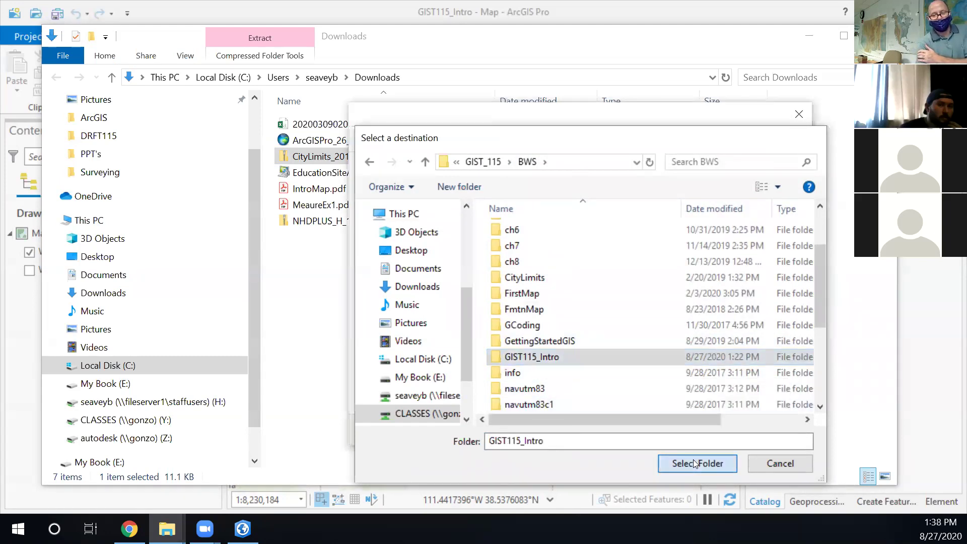
left_click(694, 459)
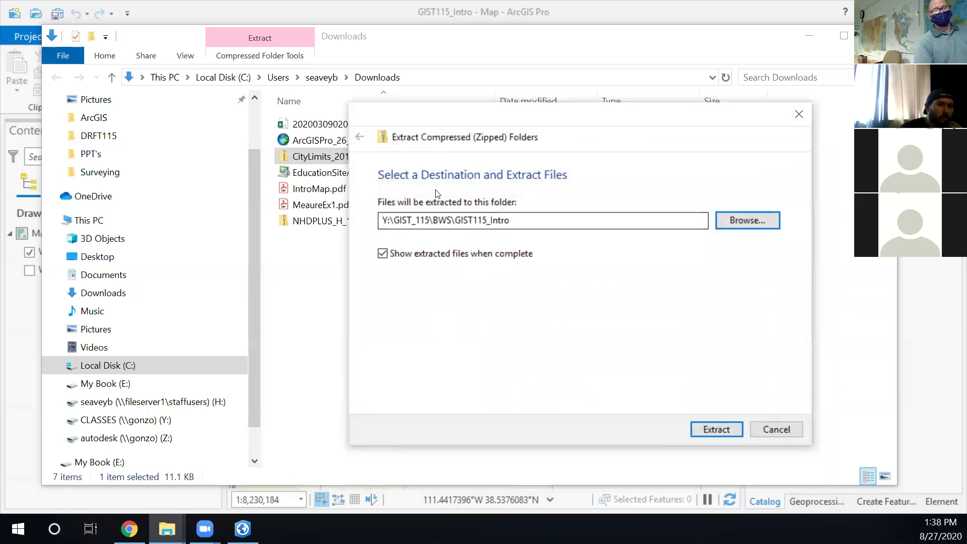
Extract the CityLimits files with the option to show extracted files when complete enabled
left_click(387, 254)
left_click(386, 254)
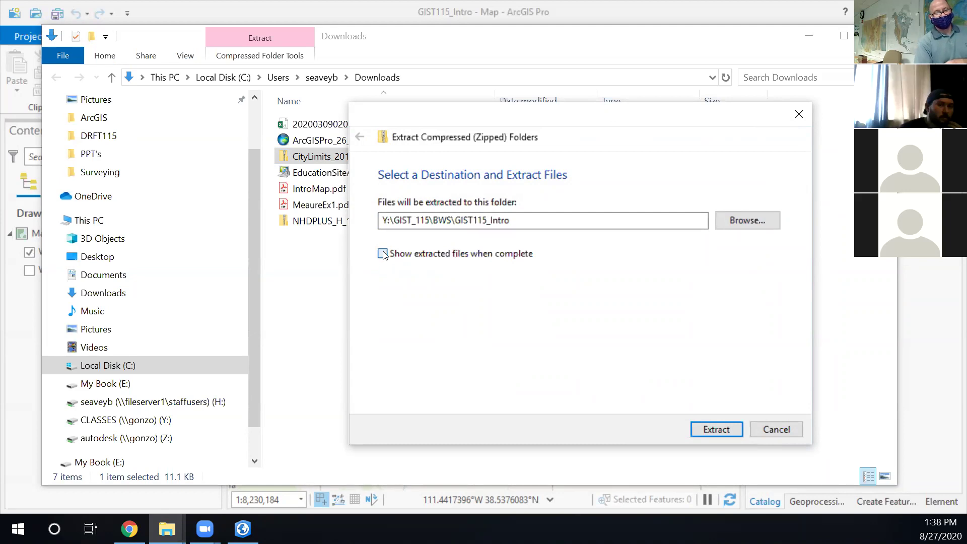
left_click(715, 429)
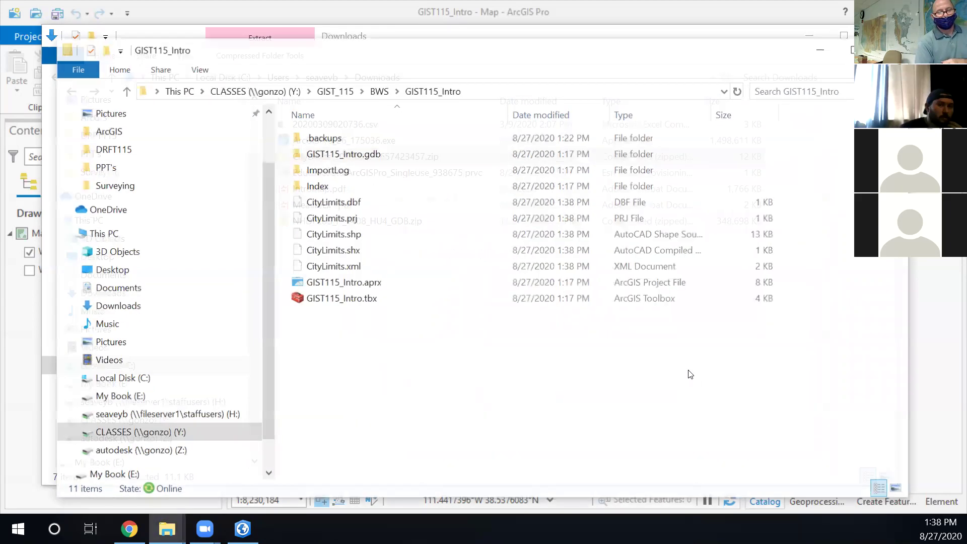
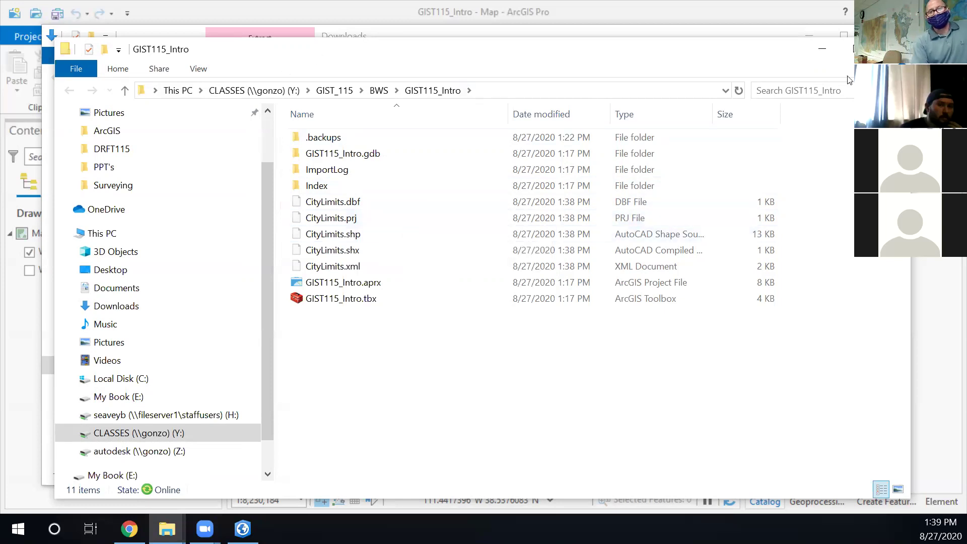
Close the File Explorer windows, return to ArcGIS Pro and refresh the GIST115_Intro project folder in the Catalog
left_click(891, 49)
left_click(878, 36)
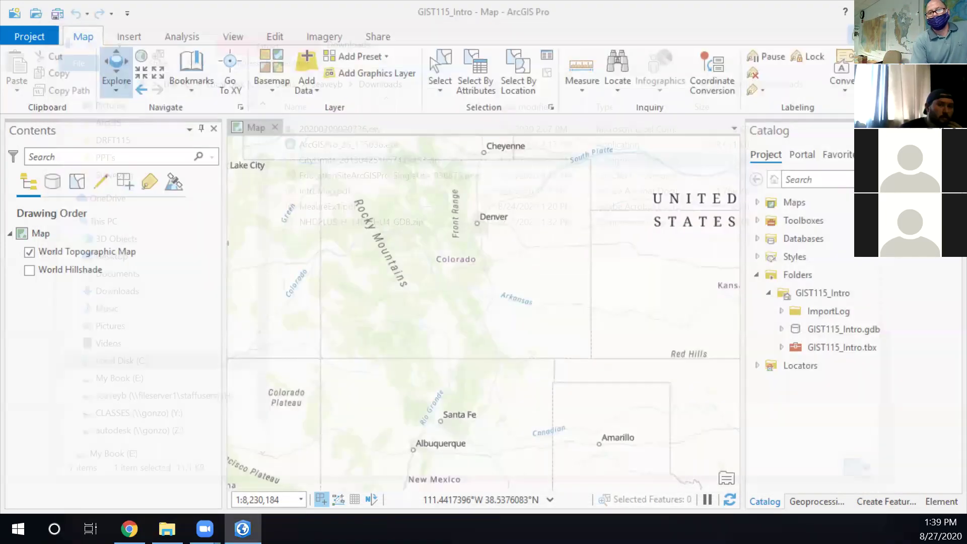
left_click(807, 342)
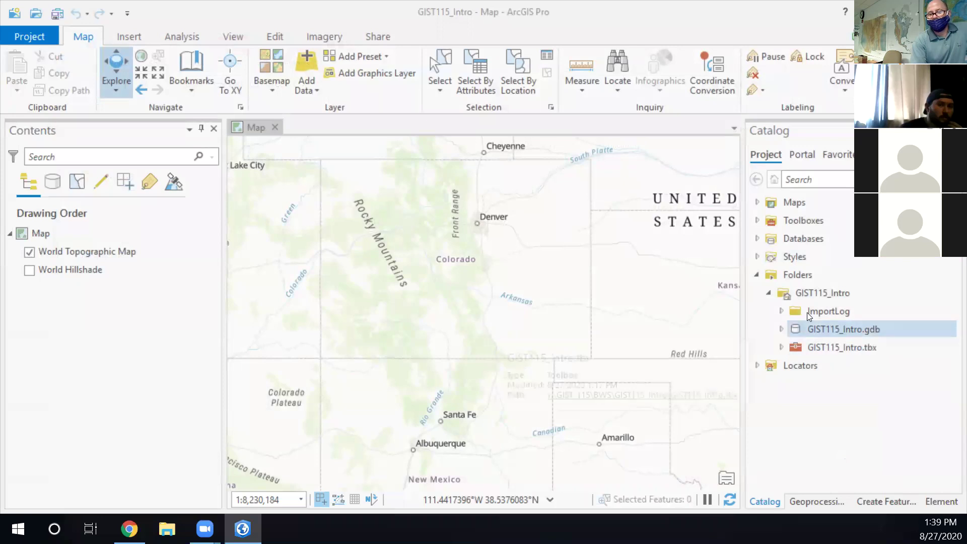
left_click(826, 294)
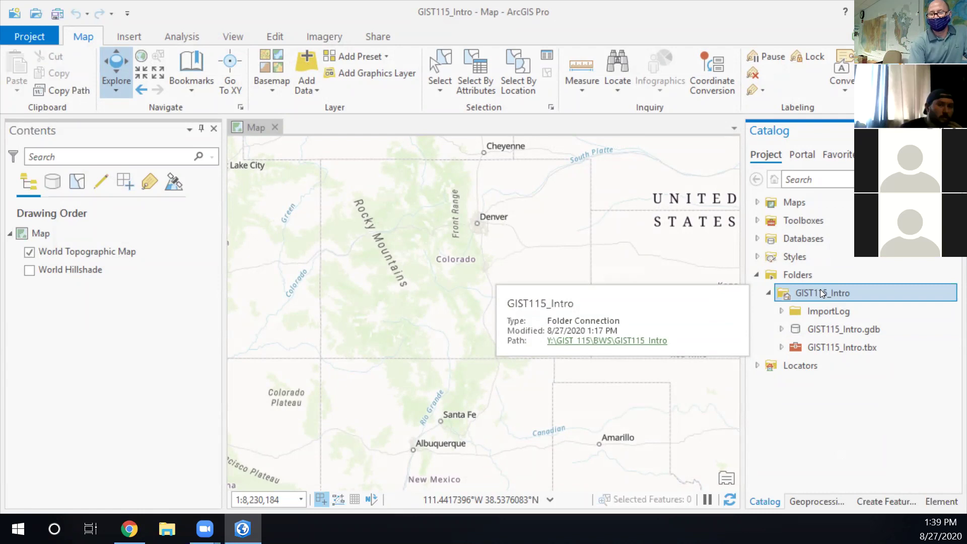
right_click(819, 289)
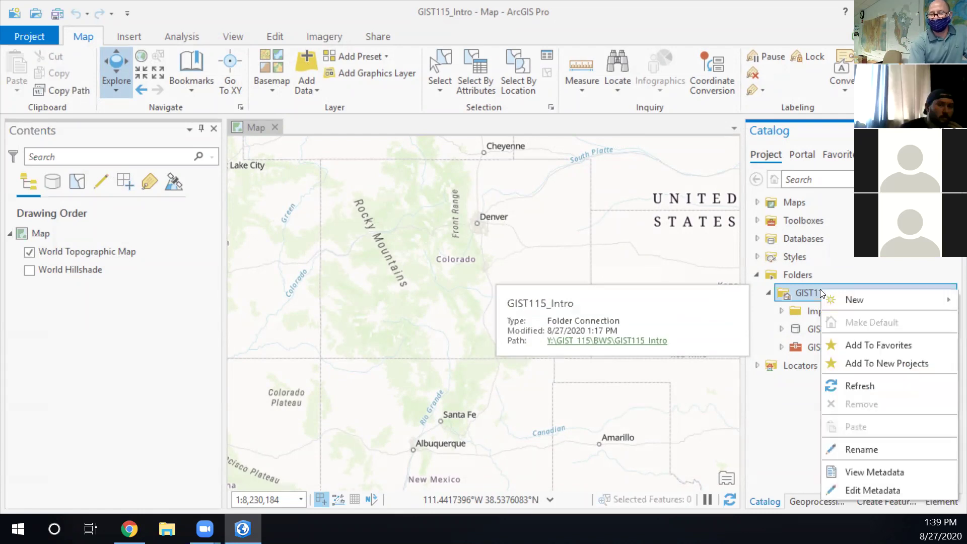
left_click(859, 385)
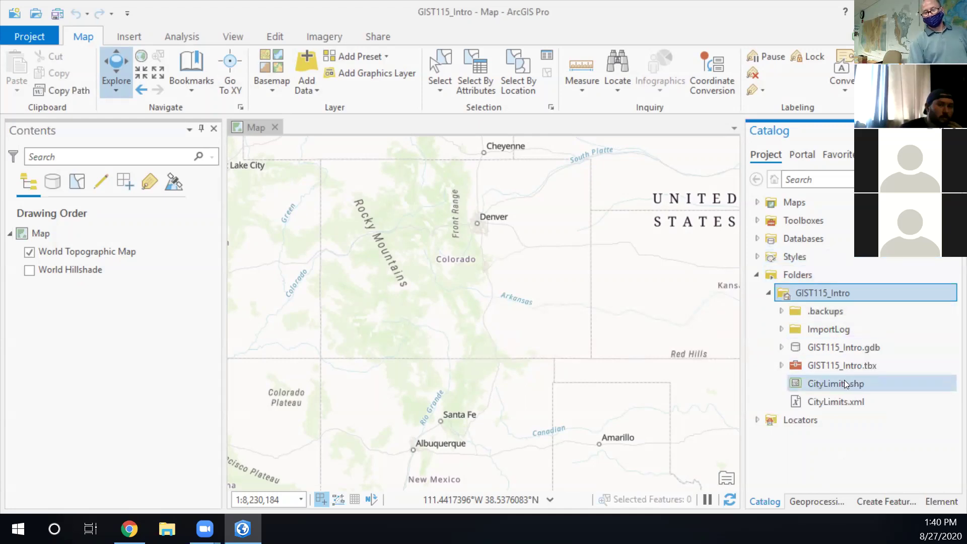
mouse_move(844, 383)
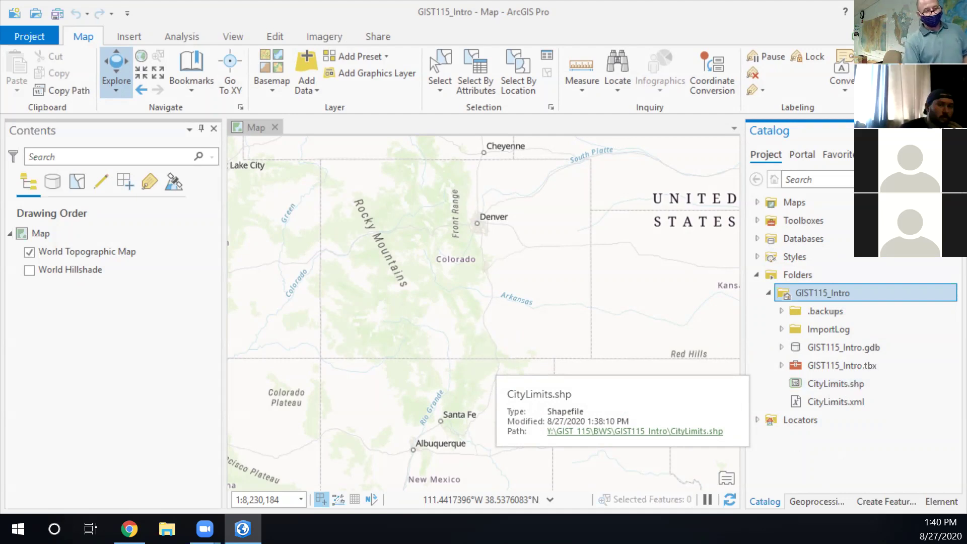
Examine the GIST_115 folder on the CLASSES (Y:) drive in File Explorer, and return to ArcGIS Pro
left_click(166, 528)
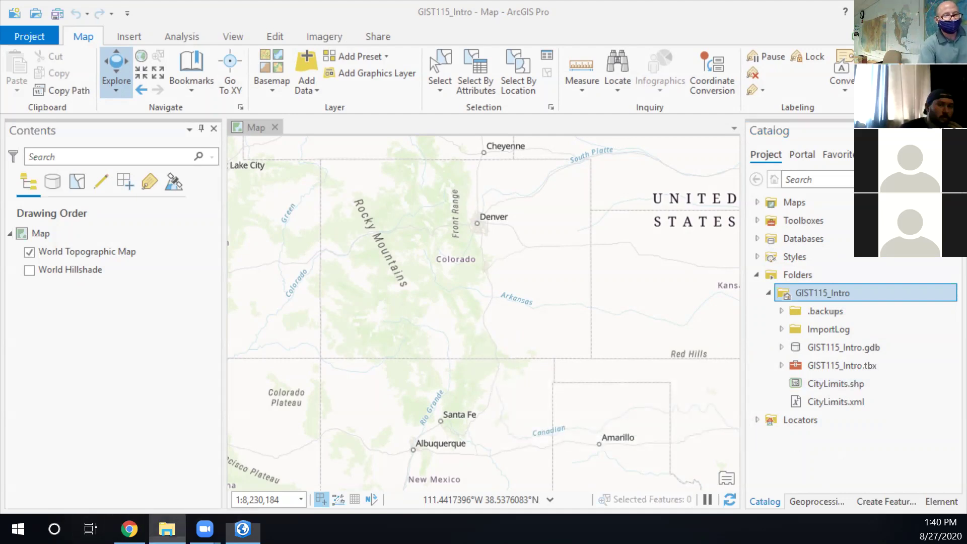
scroll(153, 432, "down", 2)
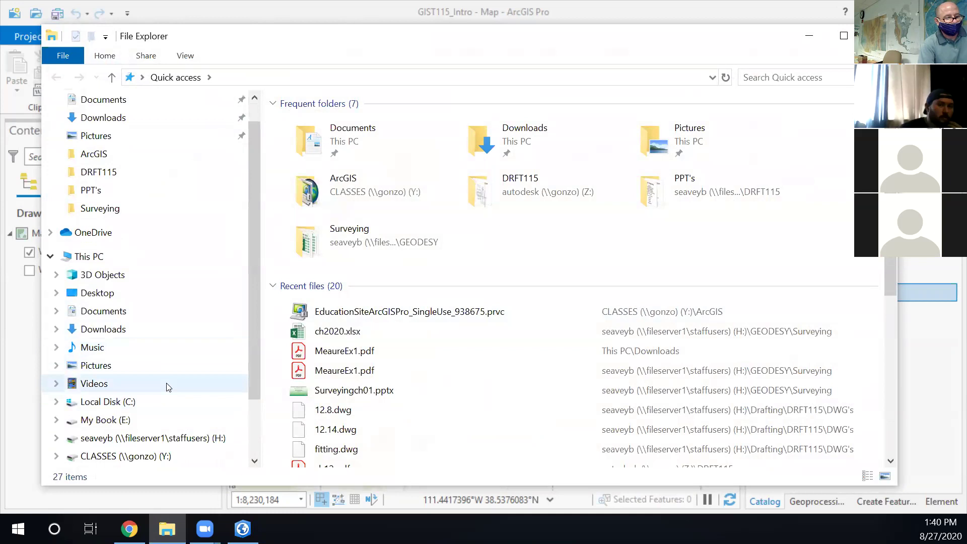
left_click(146, 419)
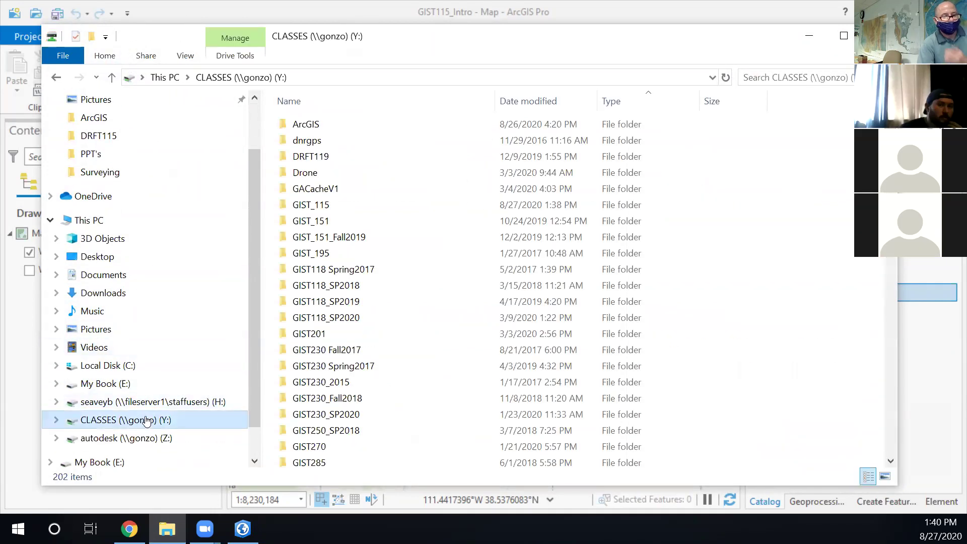
double_click(332, 205)
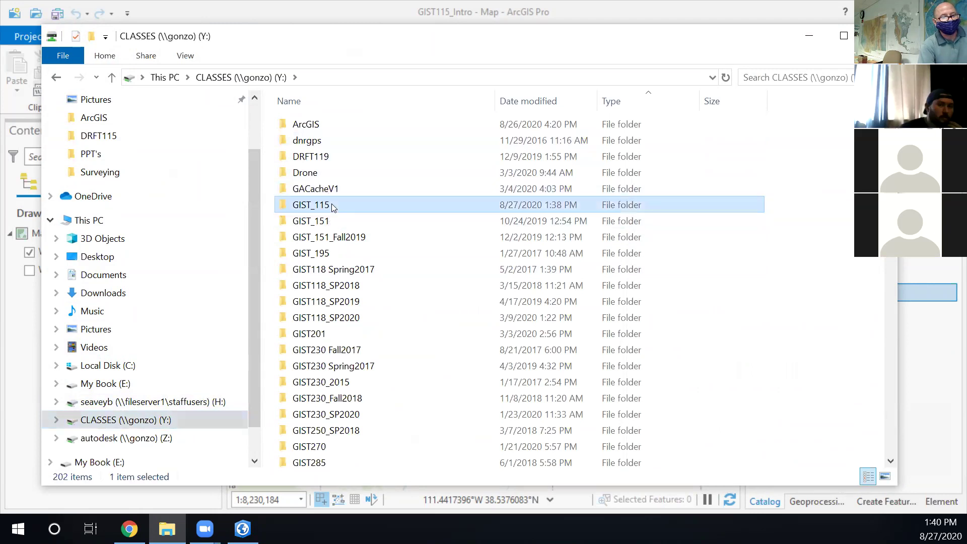
left_click(360, 154)
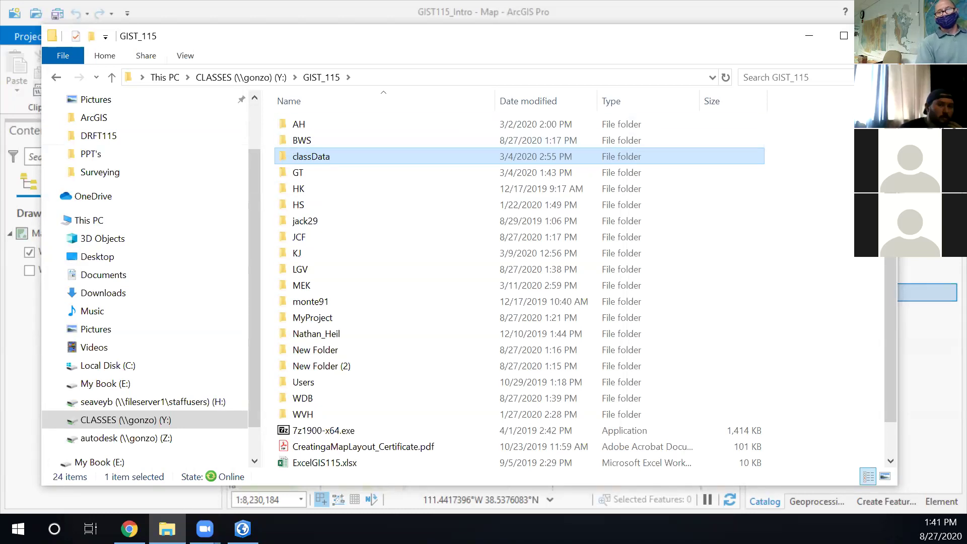
left_click(818, 35)
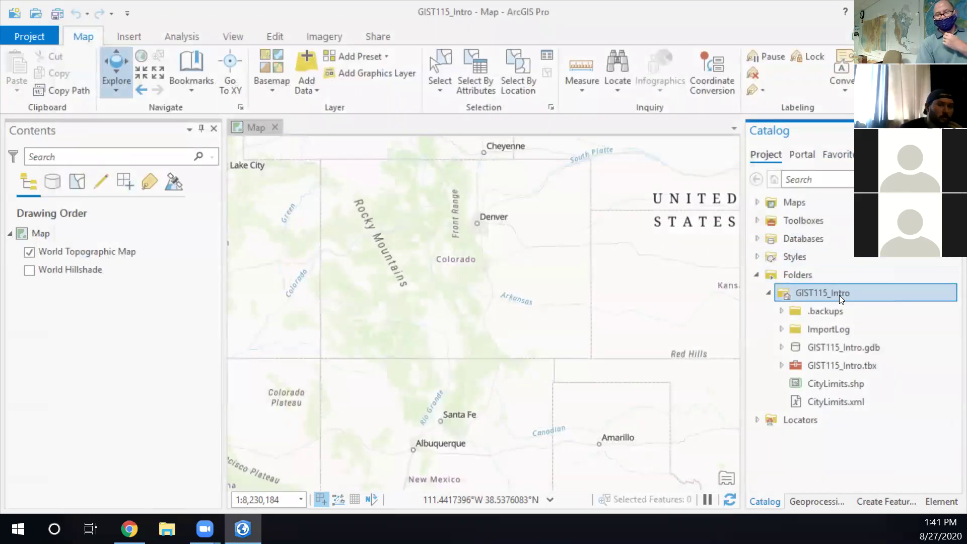
Add a folder connection to the GIST_115 folder on the CLASSES (Y:) drive to the project
mouse_move(830, 308)
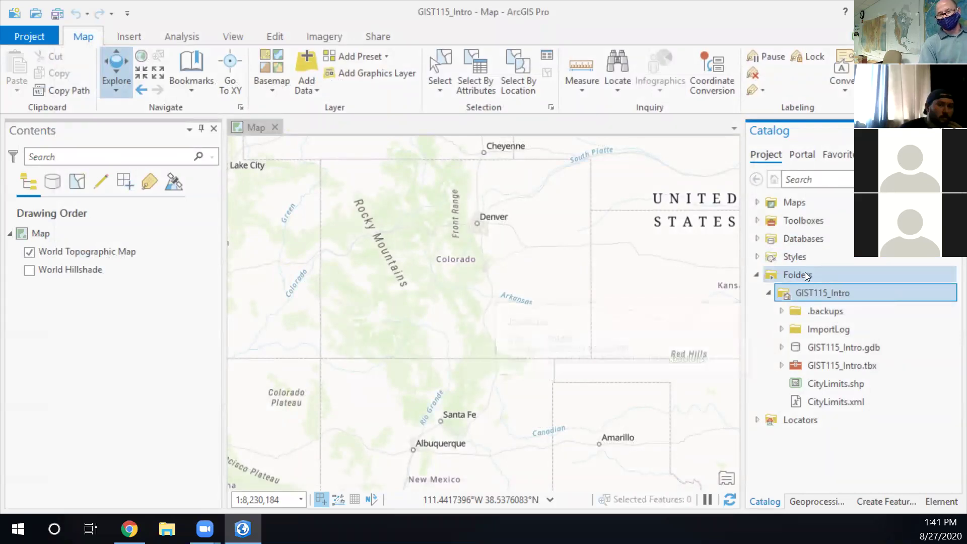
mouse_move(839, 288)
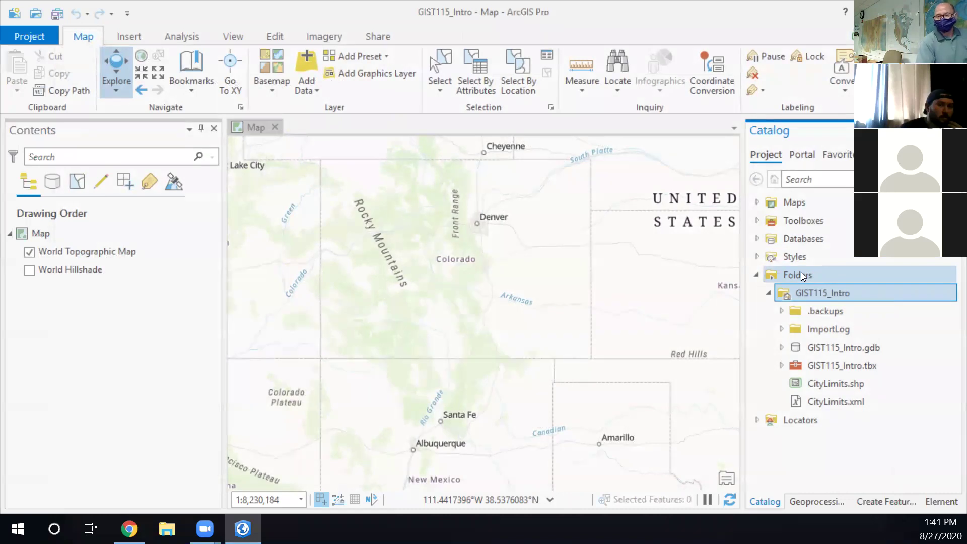
right_click(800, 272)
left_click(840, 279)
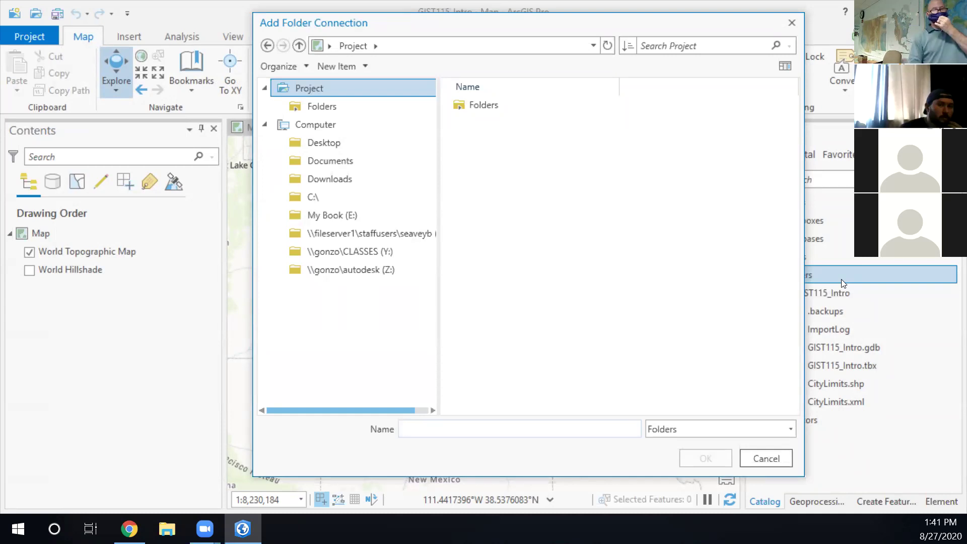
left_click(349, 251)
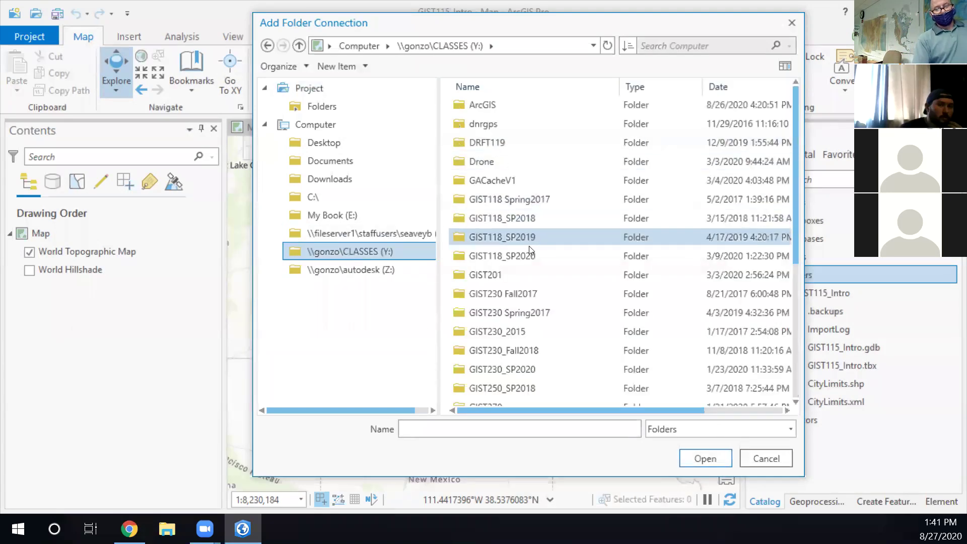
scroll(529, 250, "down", 3)
left_click(521, 267)
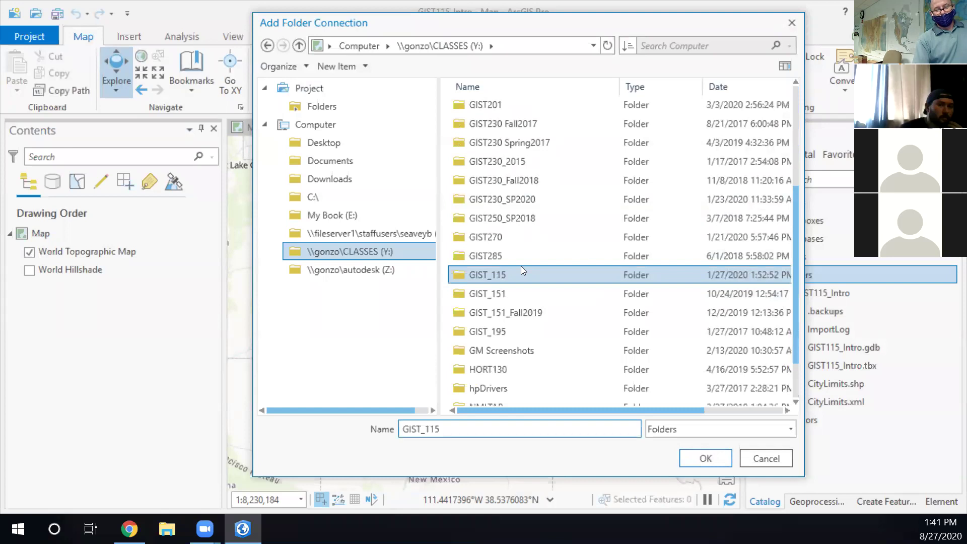
left_click(700, 456)
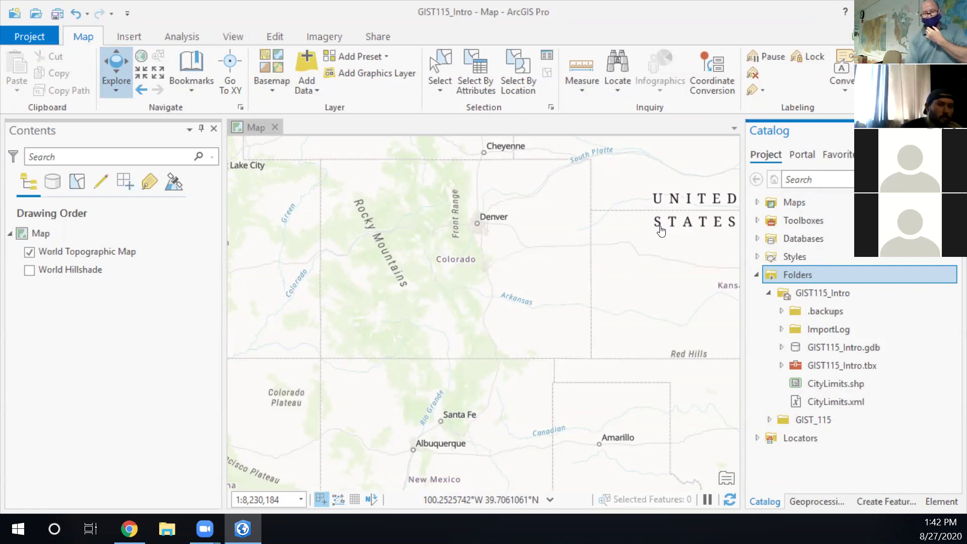
Expand the GIST_115 connection and its BWS subfolder, and refresh the GIST115_Intro folder inside
left_click(769, 420)
scroll(835, 392, "down", 2)
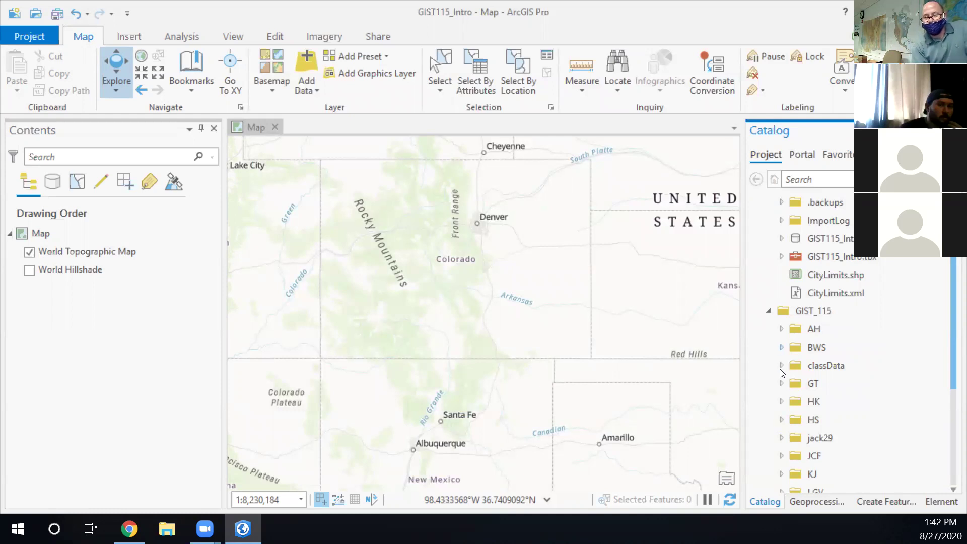
left_click(781, 347)
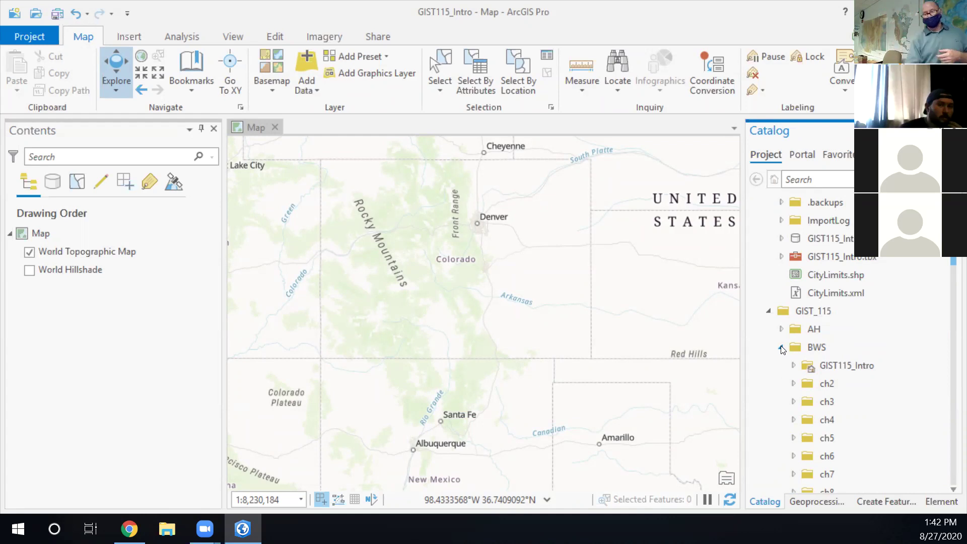
mouse_move(850, 366)
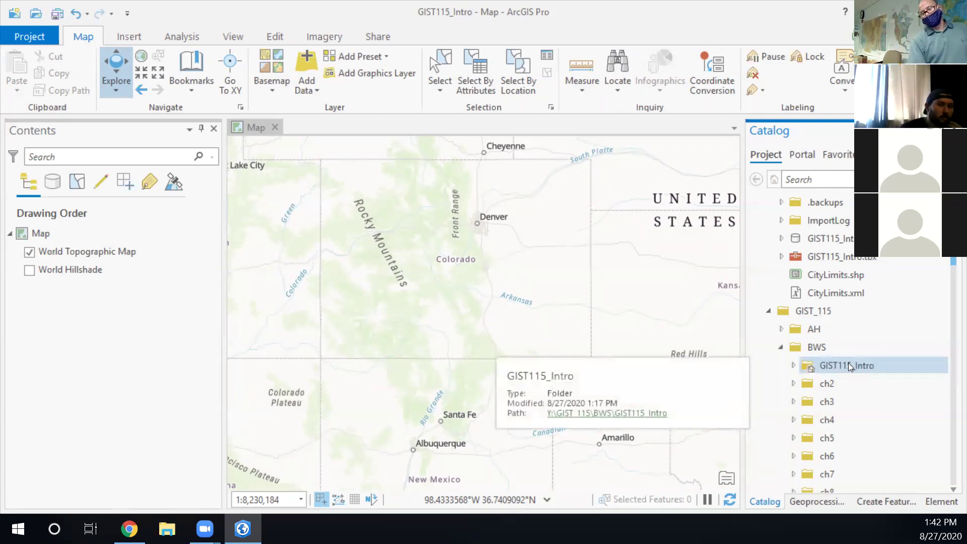
right_click(846, 366)
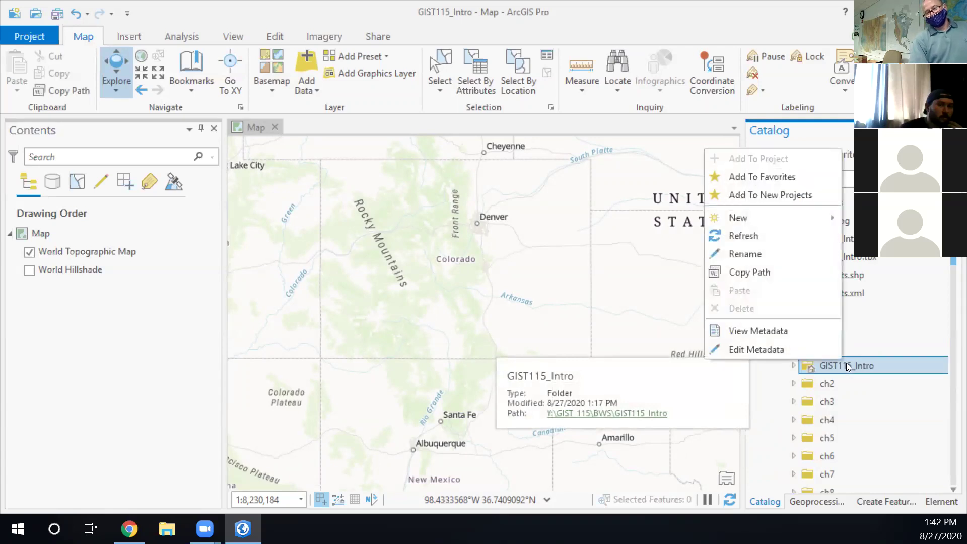
left_click(779, 239)
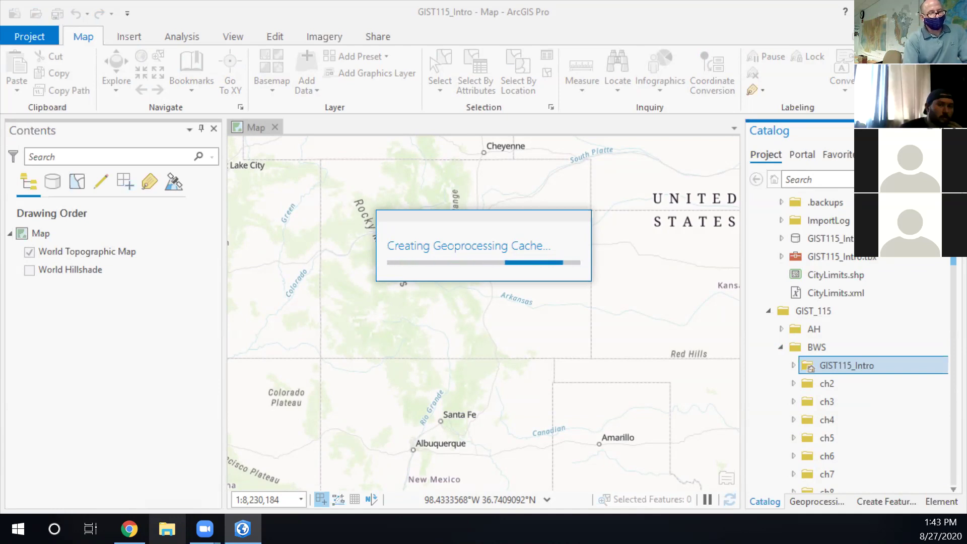
Switch to File Explorer and open the Downloads folder
left_click(166, 528)
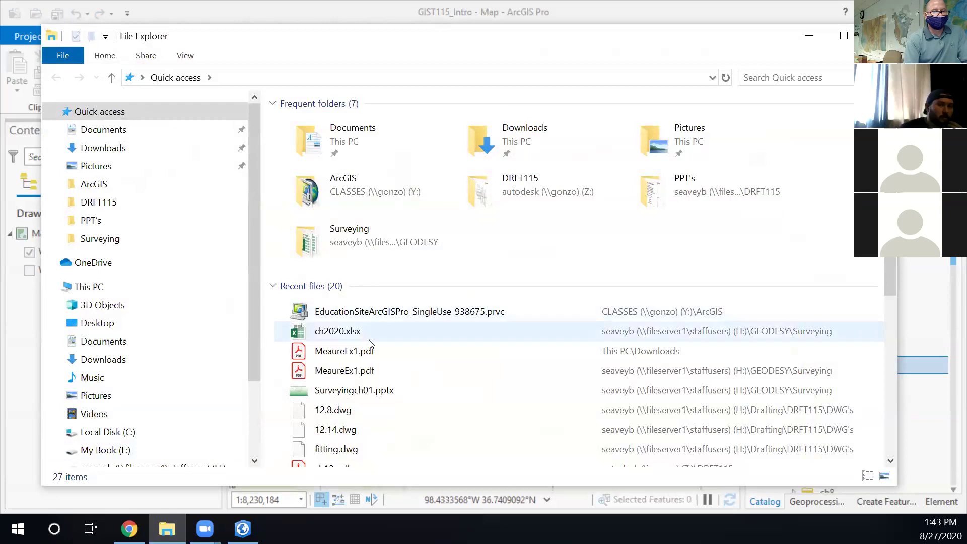
scroll(352, 335, "down", 3)
scroll(351, 329, "down", 1)
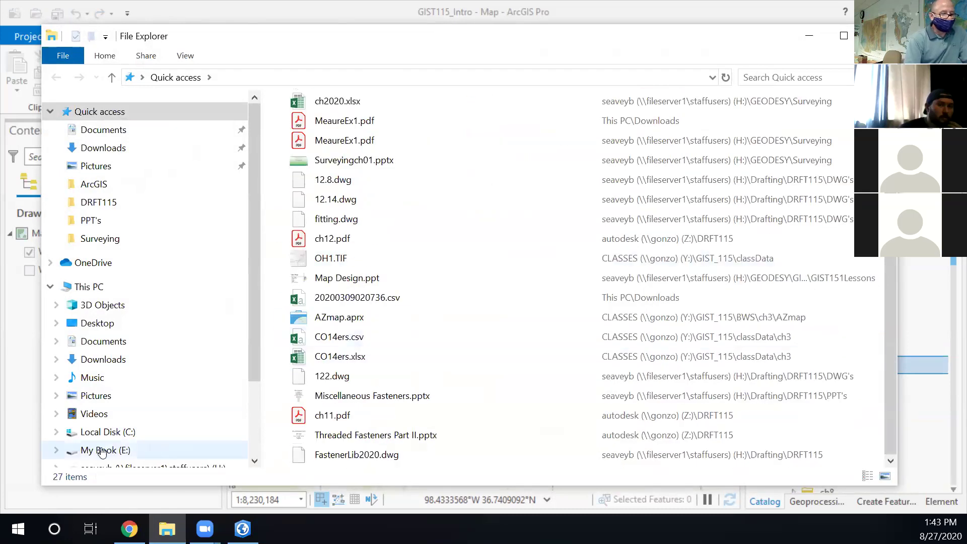
left_click(146, 147)
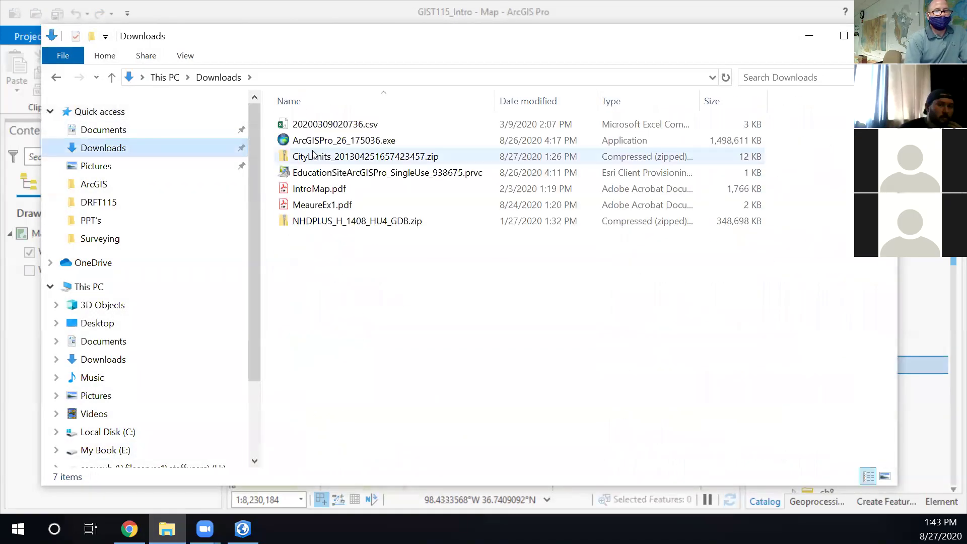
left_click(331, 158)
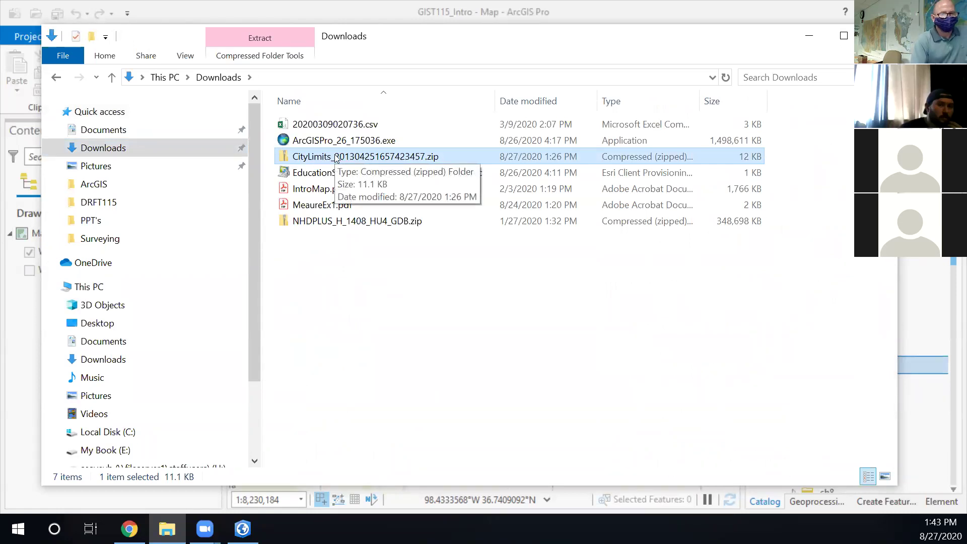
right_click(336, 158)
left_click(367, 204)
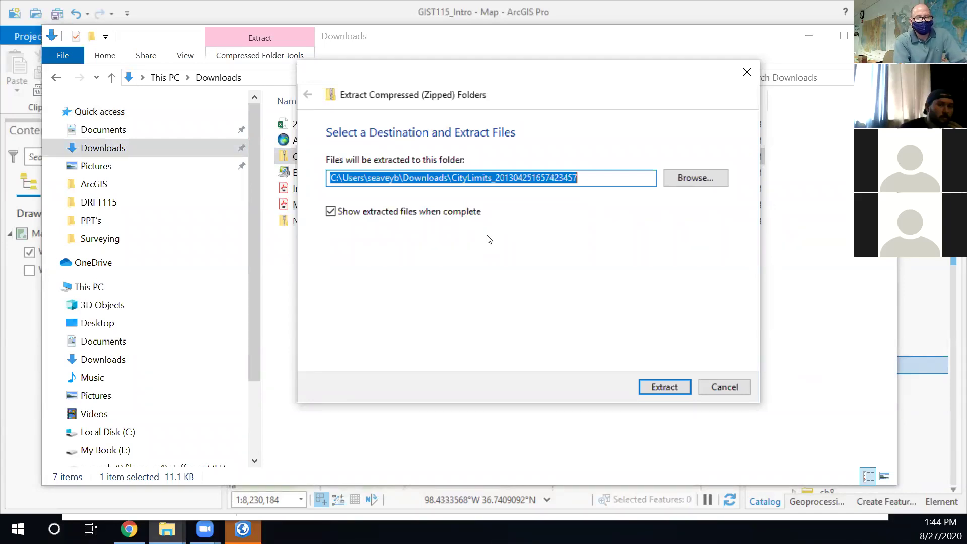
left_click(729, 389)
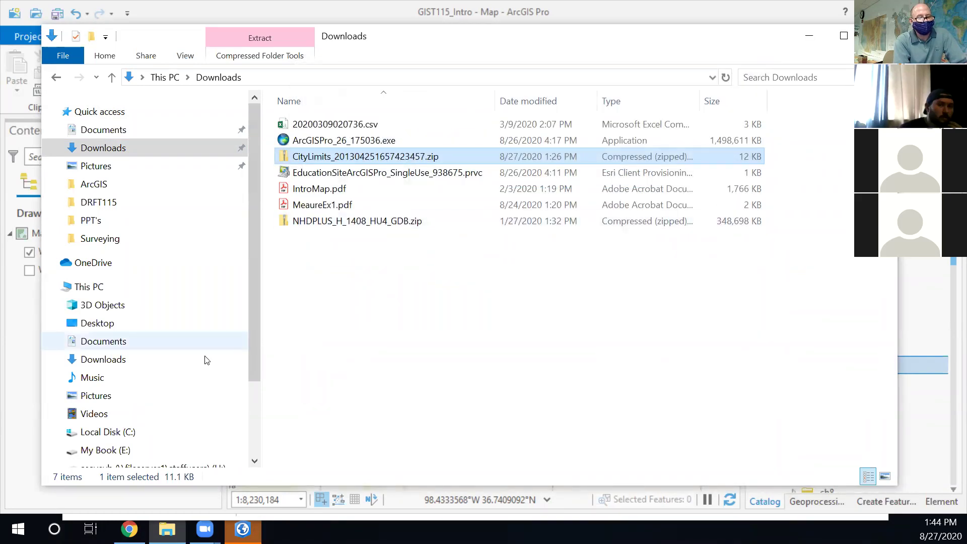
Open the GIST115_Intro folder inside GIST_115\BWS on the CLASSES (Y:) drive to examine the extracted CityLimits files
scroll(161, 399, "down", 1)
scroll(163, 400, "down", 1)
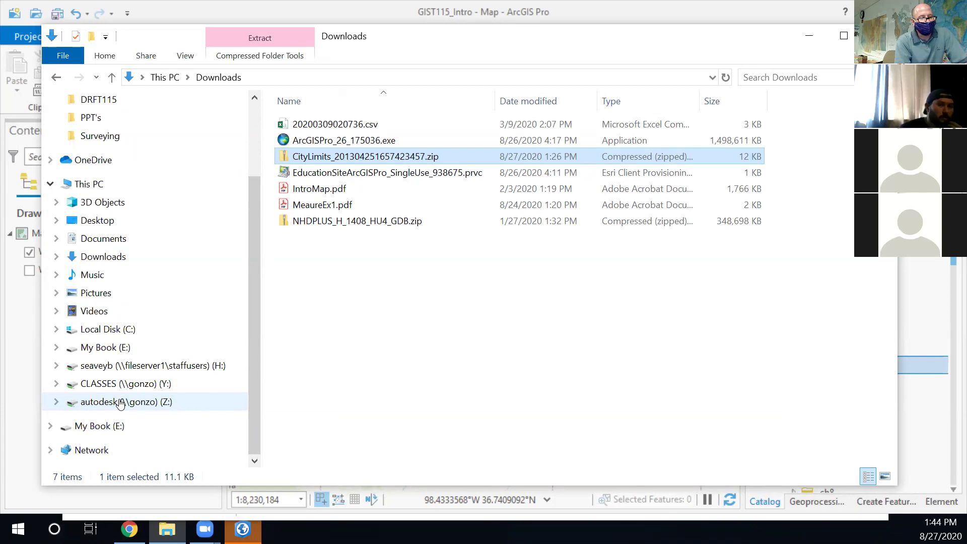
left_click(119, 383)
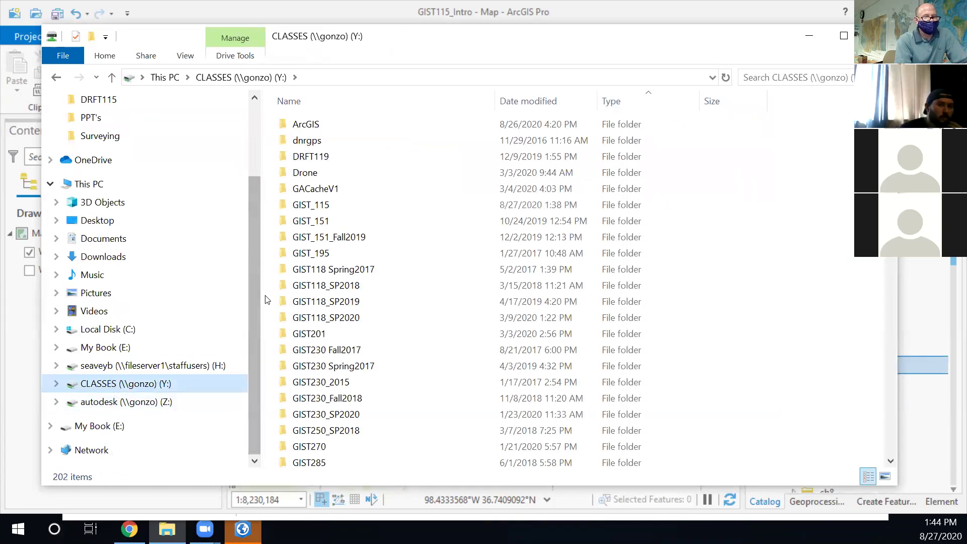
double_click(320, 204)
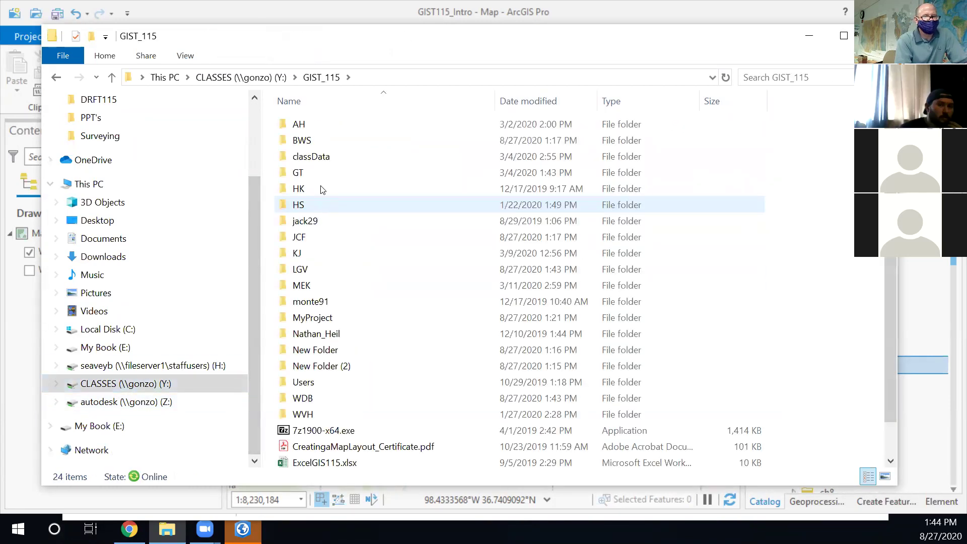
double_click(318, 139)
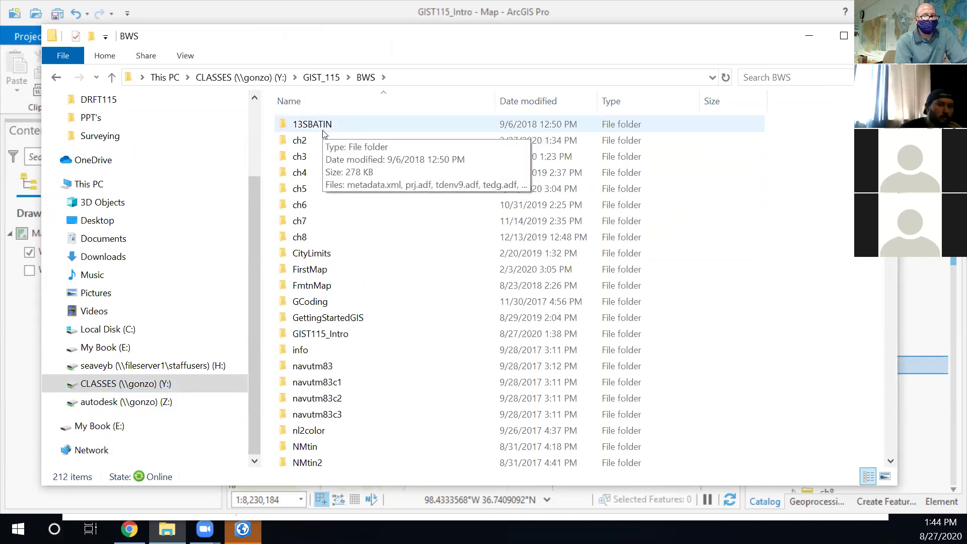
double_click(351, 337)
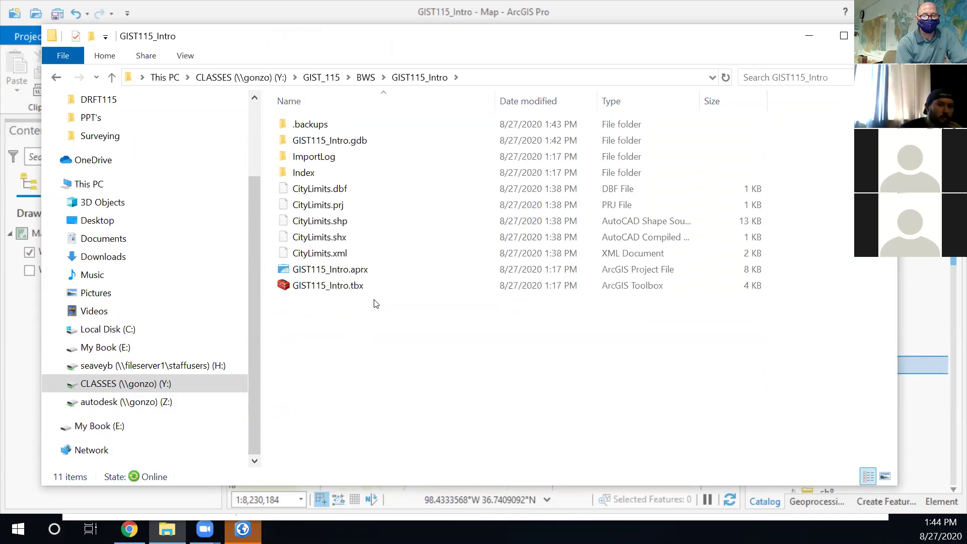
Select the five CityLimits files, from CityLimits.dbf through CityLimits.xml, in the GIST115_Intro folder
left_click(332, 252)
left_click(334, 193)
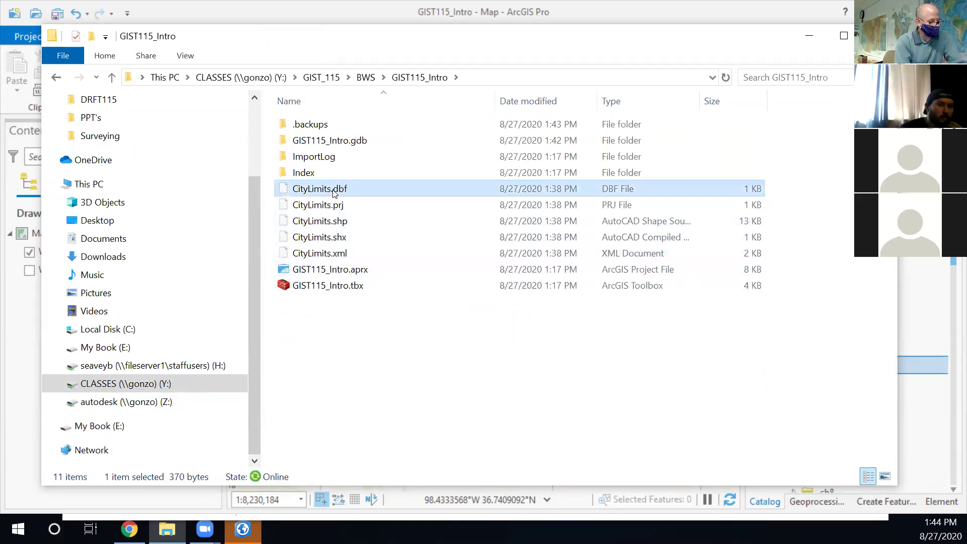
left_click(350, 257, "shift")
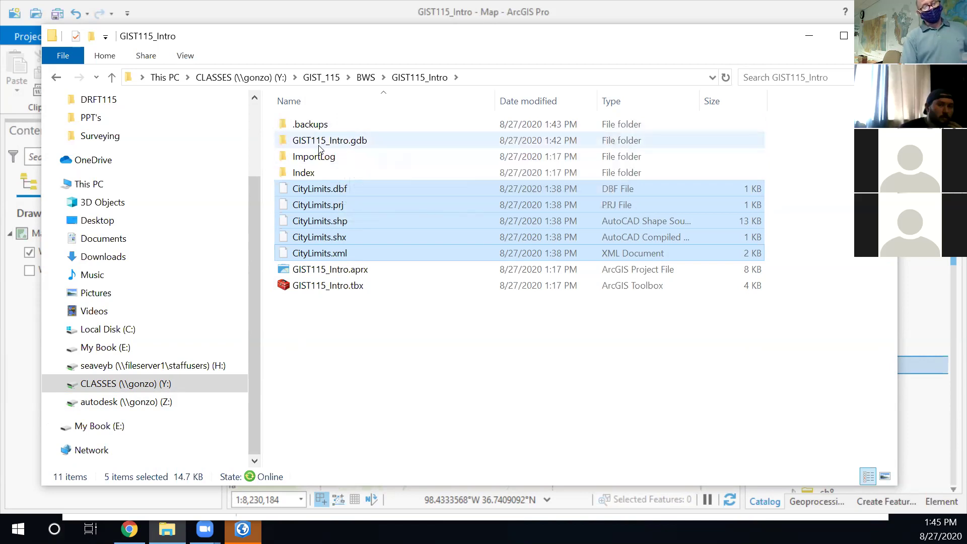
Open the GIST115_Intro.gdb folder, examine its geodatabase files, and return to the GIST115_Intro folder
double_click(371, 142)
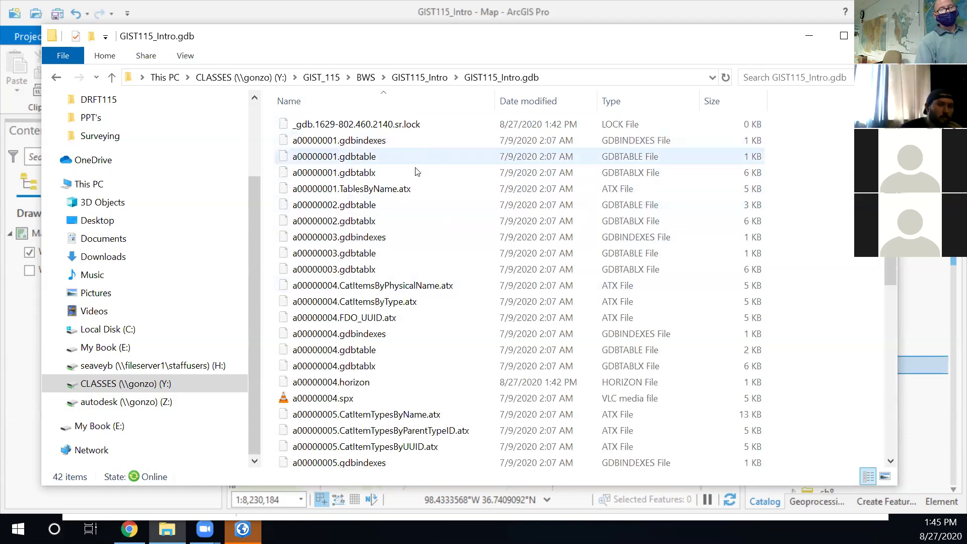
scroll(423, 166, "down", 5)
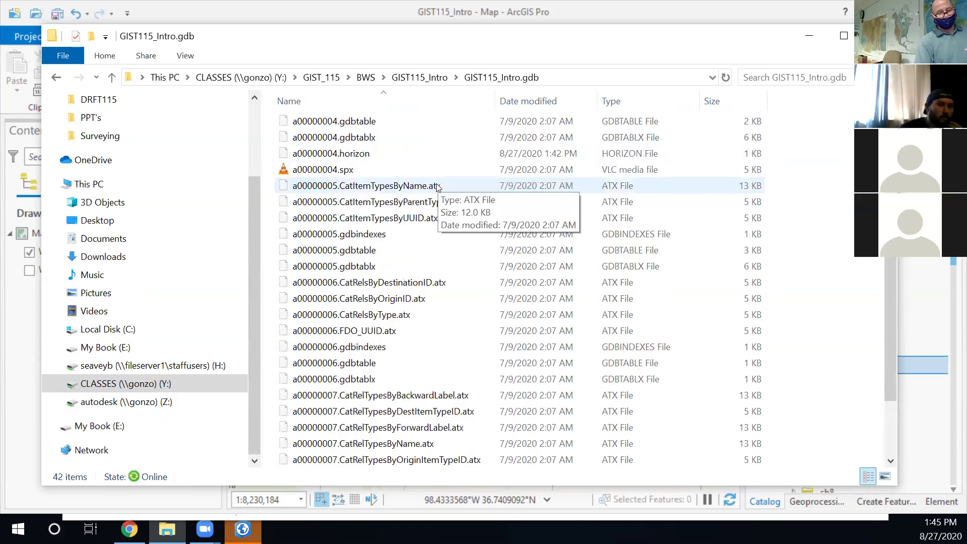
scroll(437, 187, "down", 2)
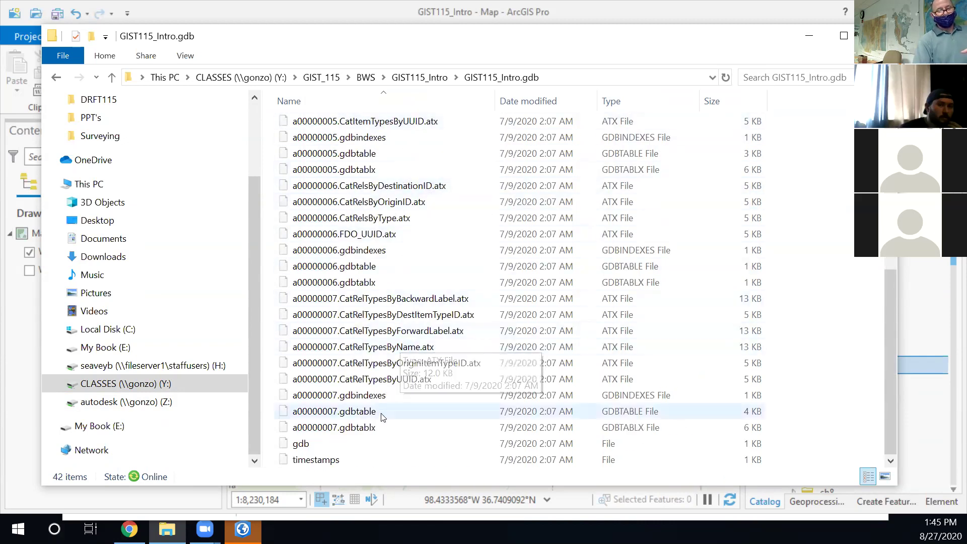
scroll(414, 331, "up", 7)
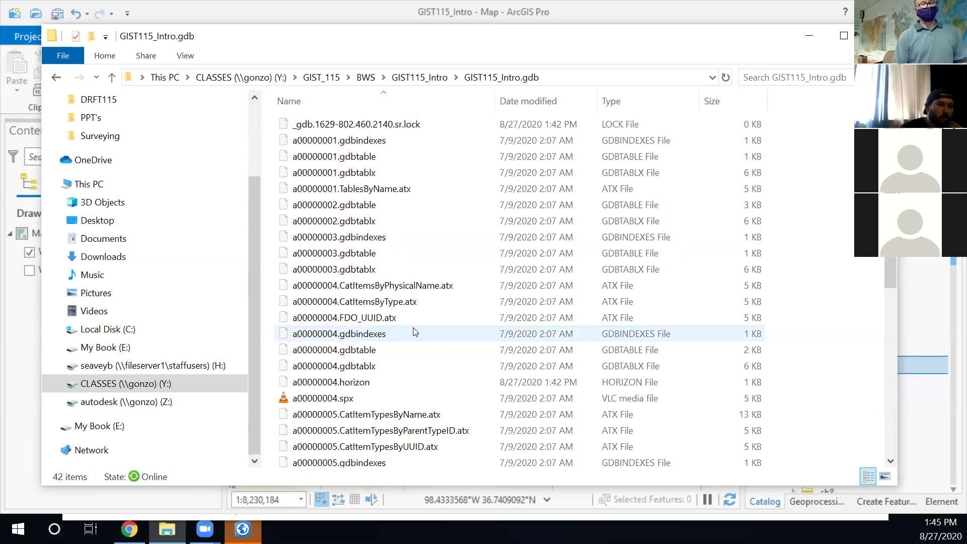
left_click(419, 78)
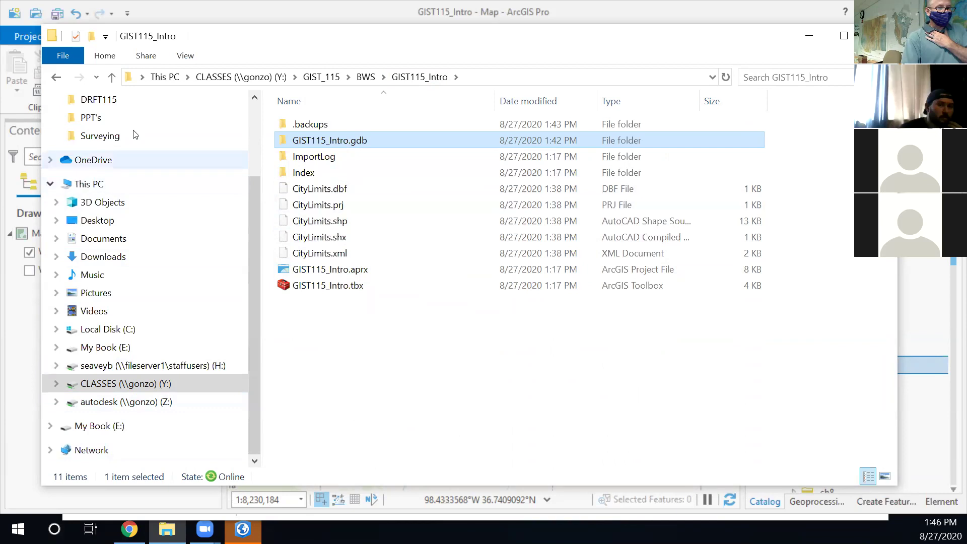
Open CityLimits_201304251657423457.zip in the Downloads folder and copy all five CityLimits files inside it
left_click(107, 258)
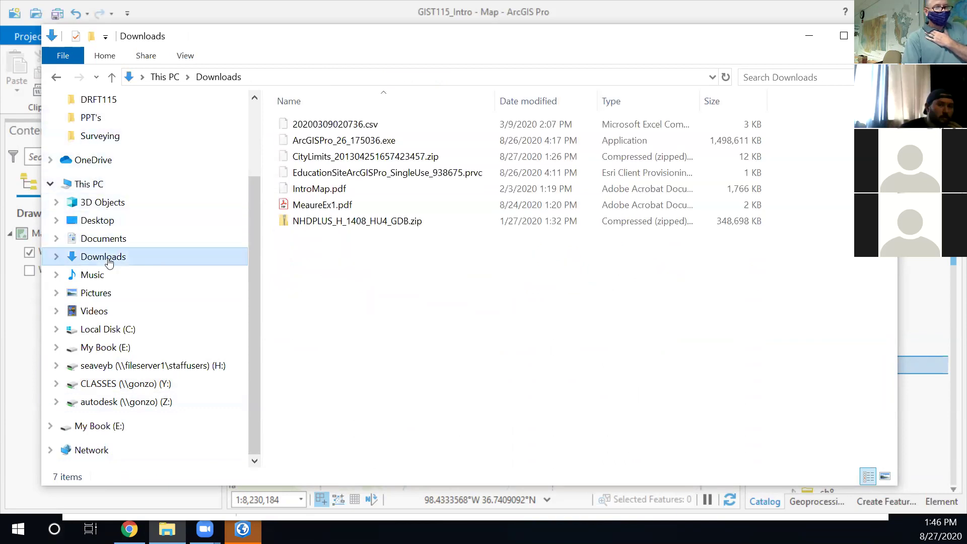
double_click(334, 157)
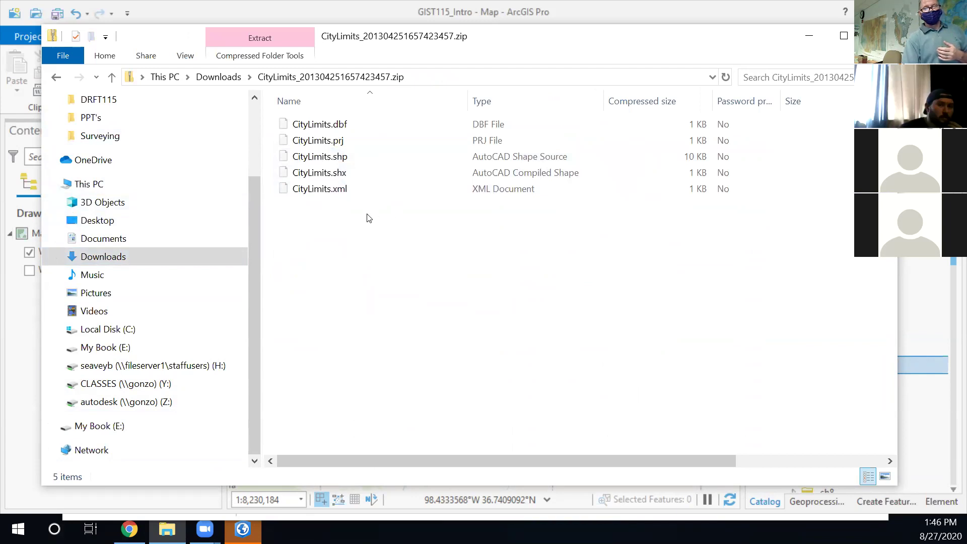
left_click_drag(347, 215, 331, 123)
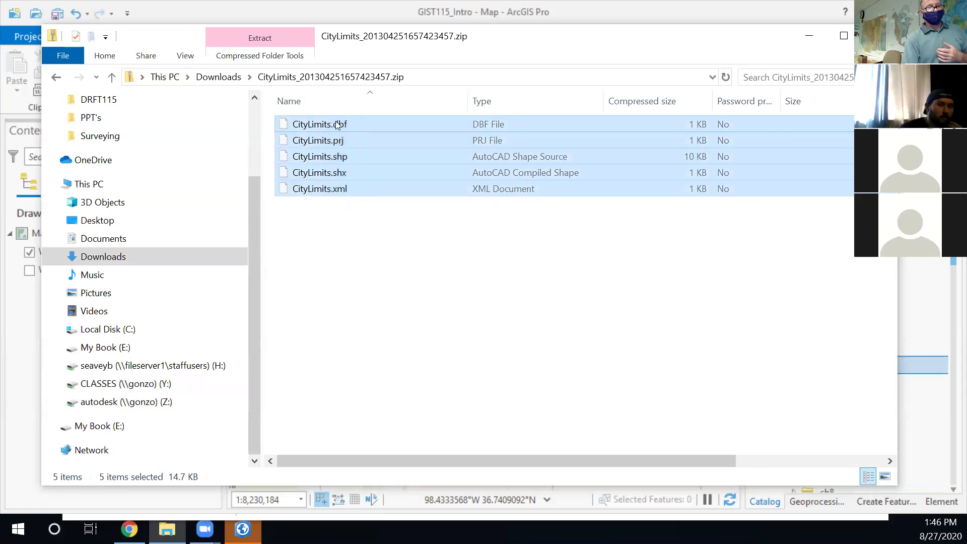
right_click(330, 122)
left_click(388, 167)
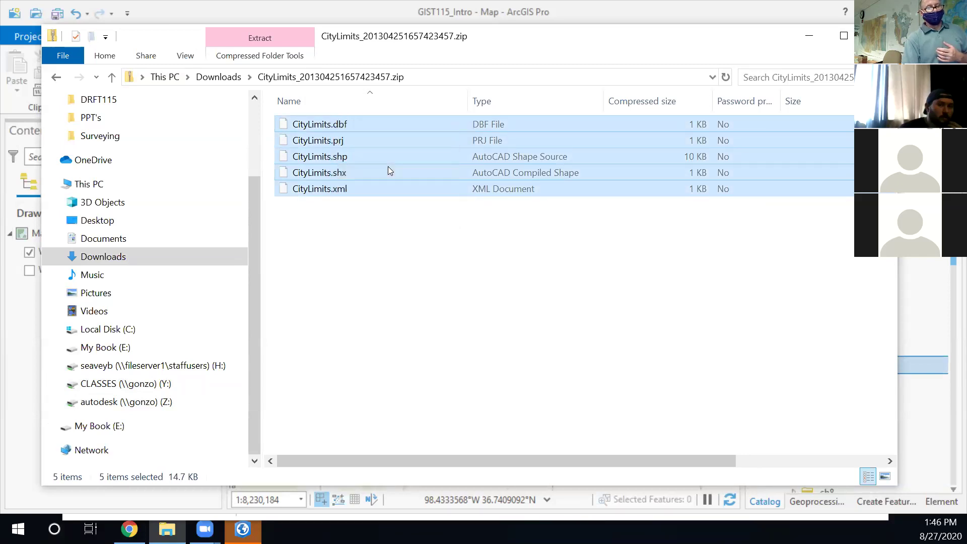
Open GIST_115\classData on the CLASSES (Y:) drive and look through its folders and files
left_click(132, 383)
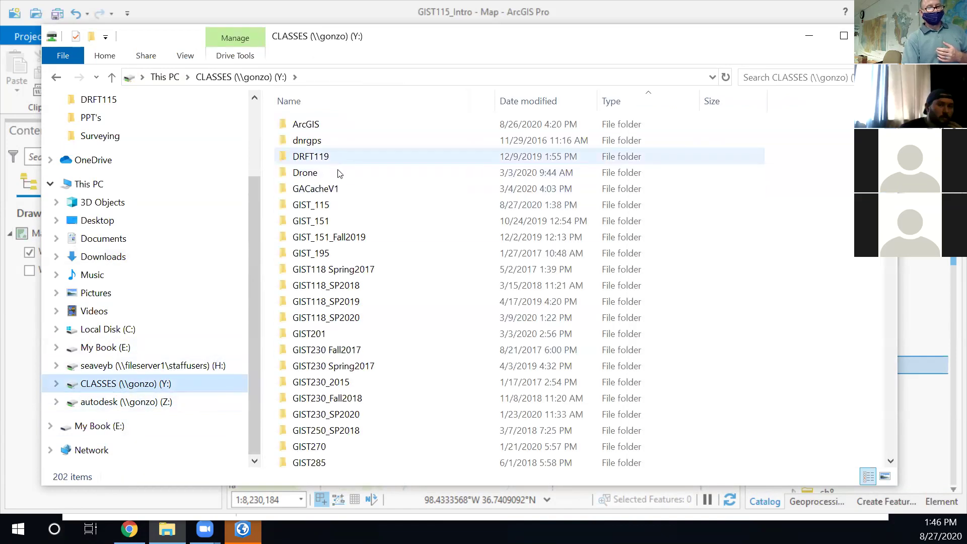
double_click(359, 211)
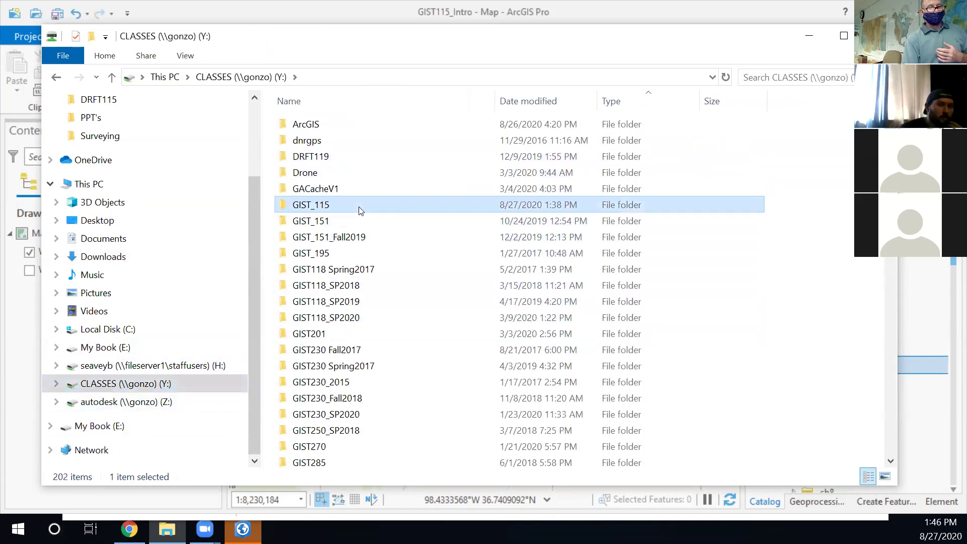
double_click(342, 160)
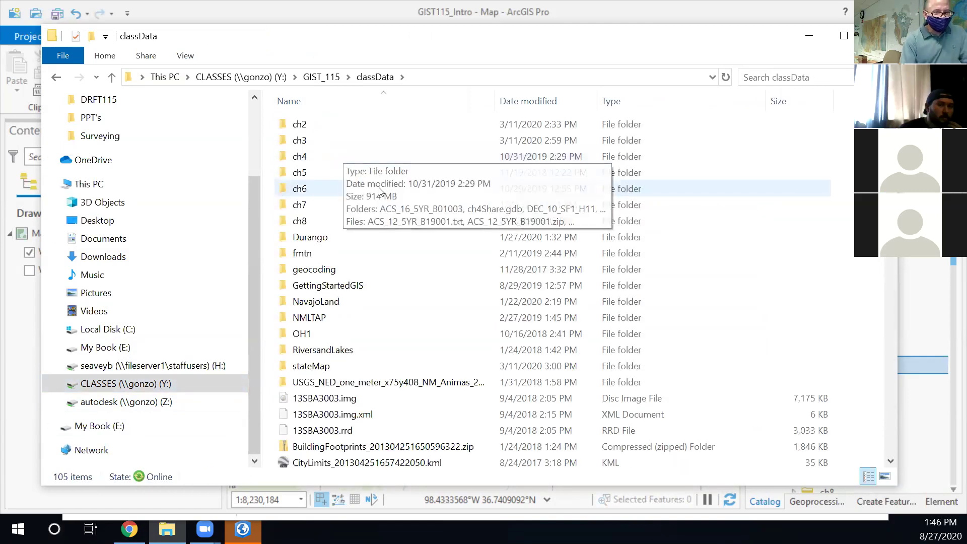
scroll(415, 246, "down", 3)
scroll(412, 298, "down", 15)
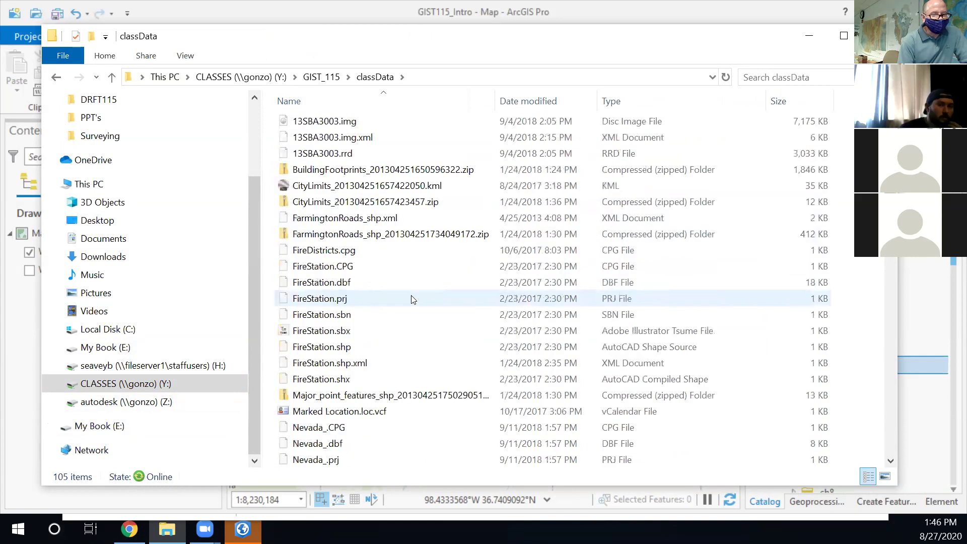
scroll(412, 300, "down", 12)
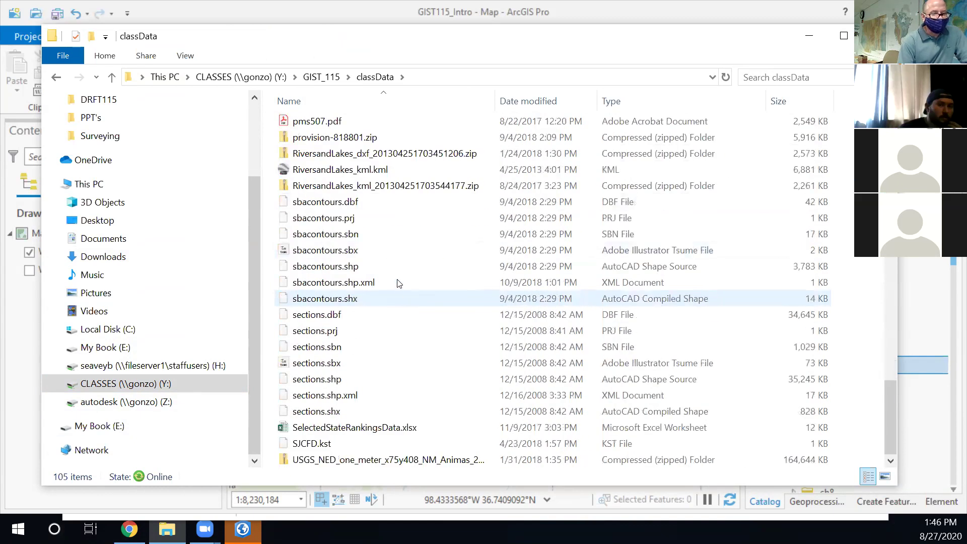
scroll(378, 283, "up", 15)
scroll(378, 283, "up", 12)
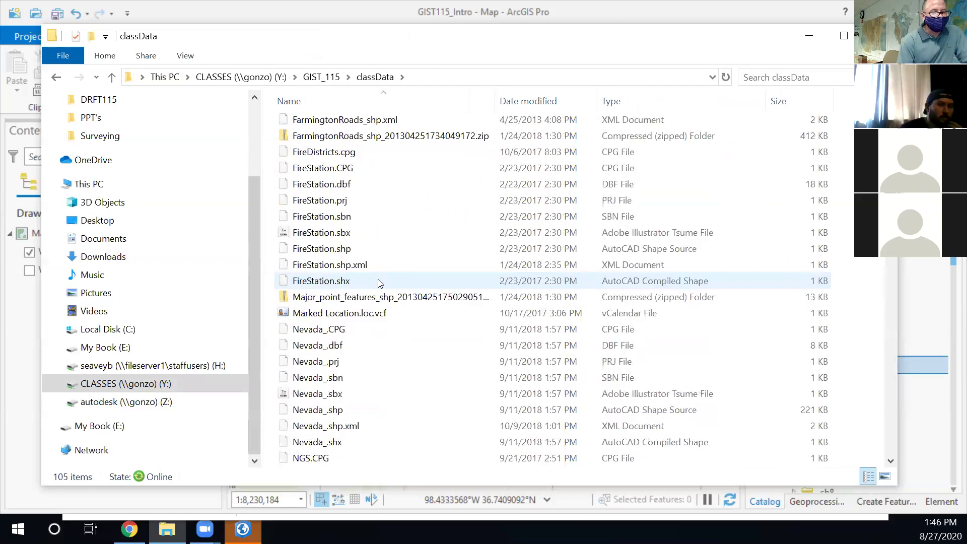
scroll(379, 284, "up", 2)
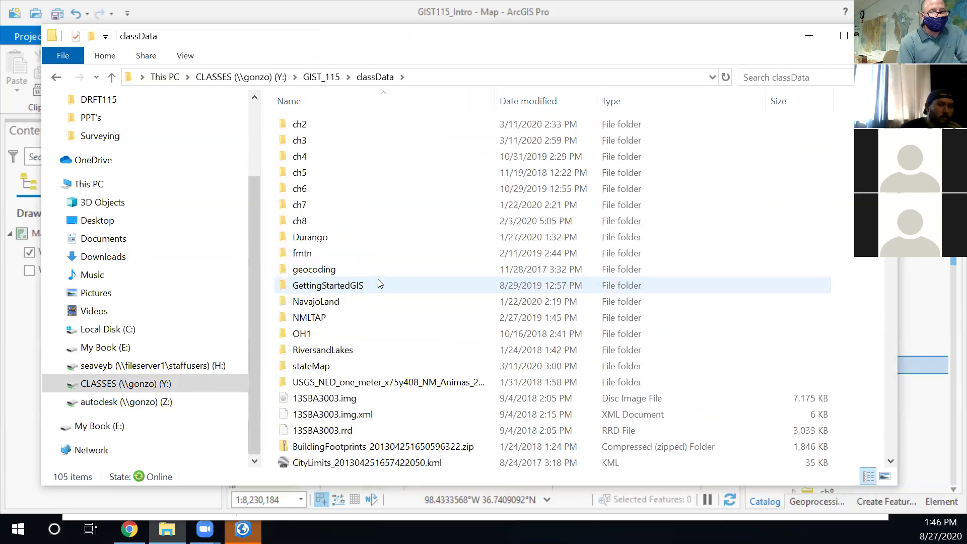
Paste the copied CityLimits files into the fmtn folder, and permanently delete the pasted files
double_click(346, 252)
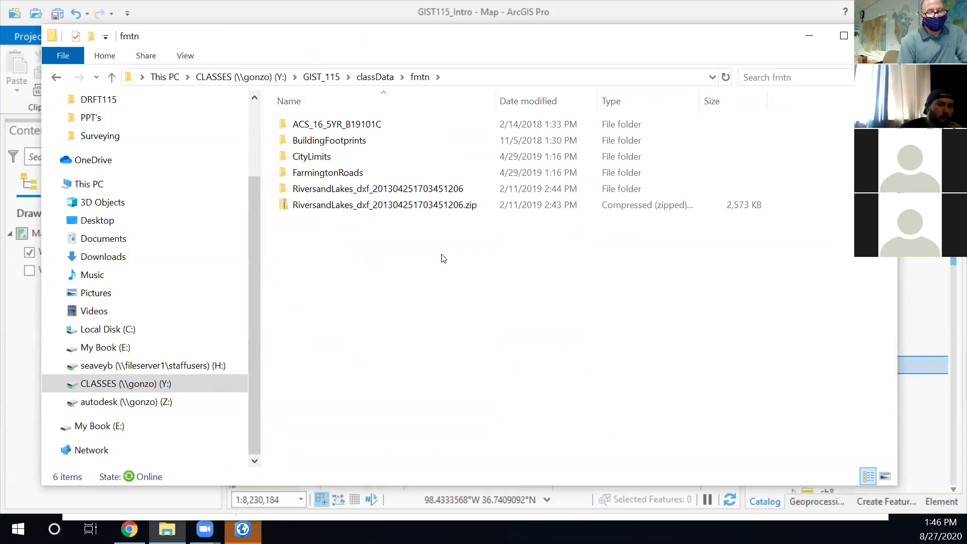
right_click(443, 258)
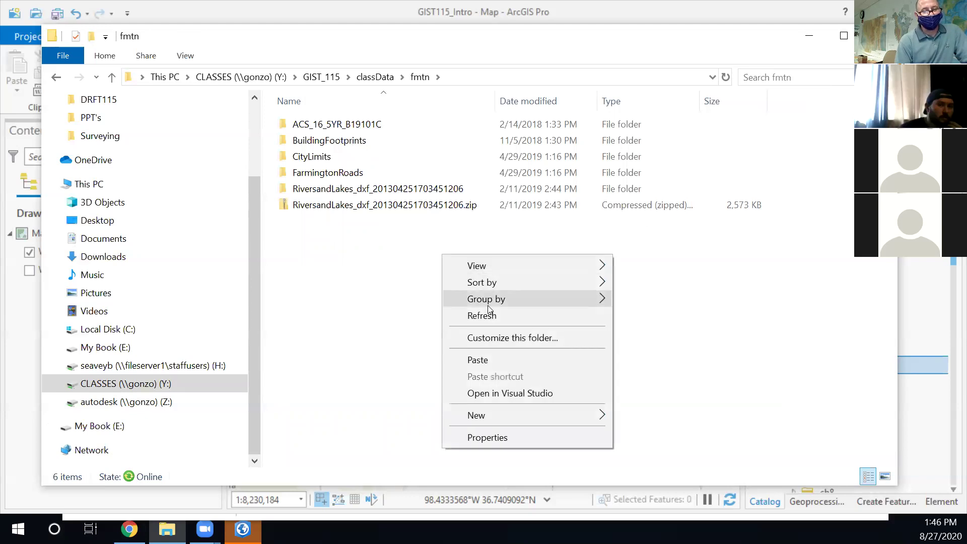
left_click(491, 359)
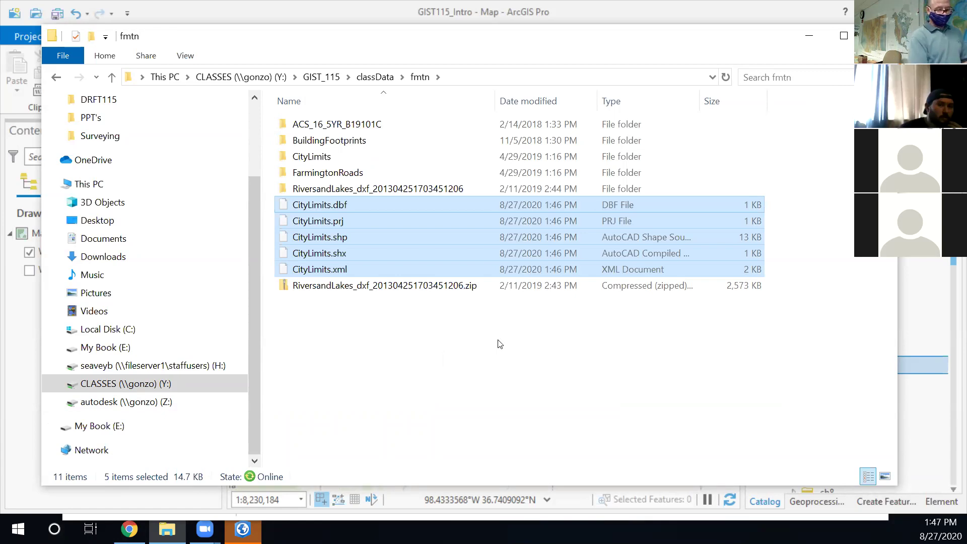
key("Delete")
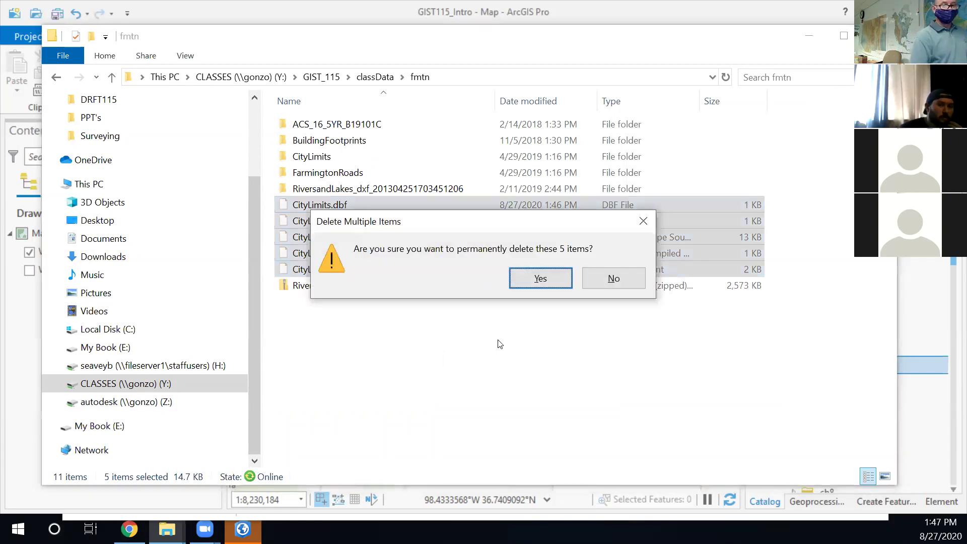
left_click(552, 278)
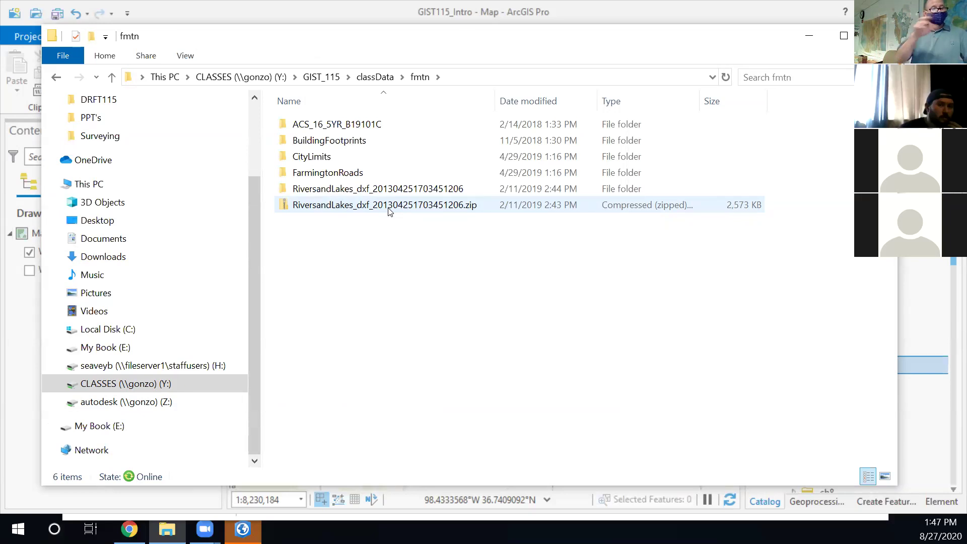
Create a new folder named BWS in the Documents folder
left_click(91, 241)
right_click(387, 283)
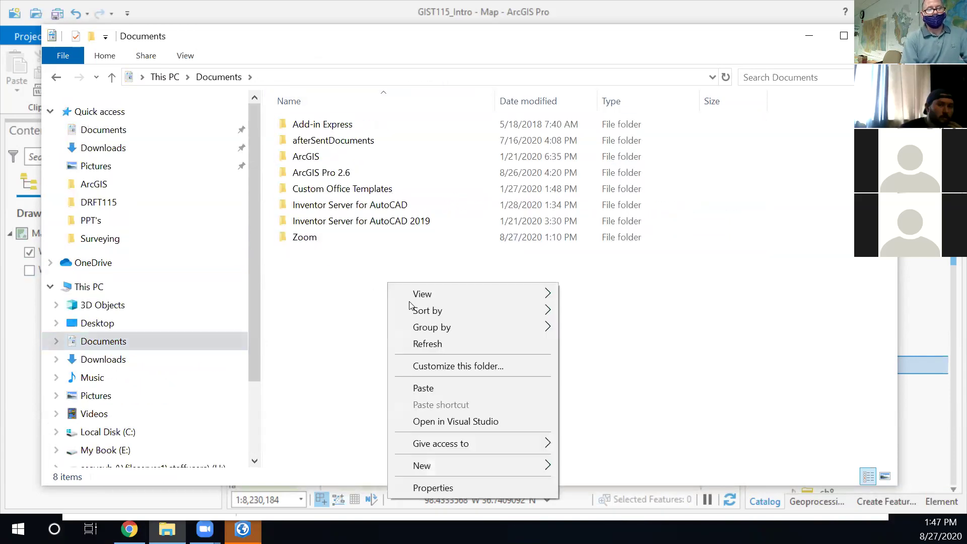
mouse_move(484, 465)
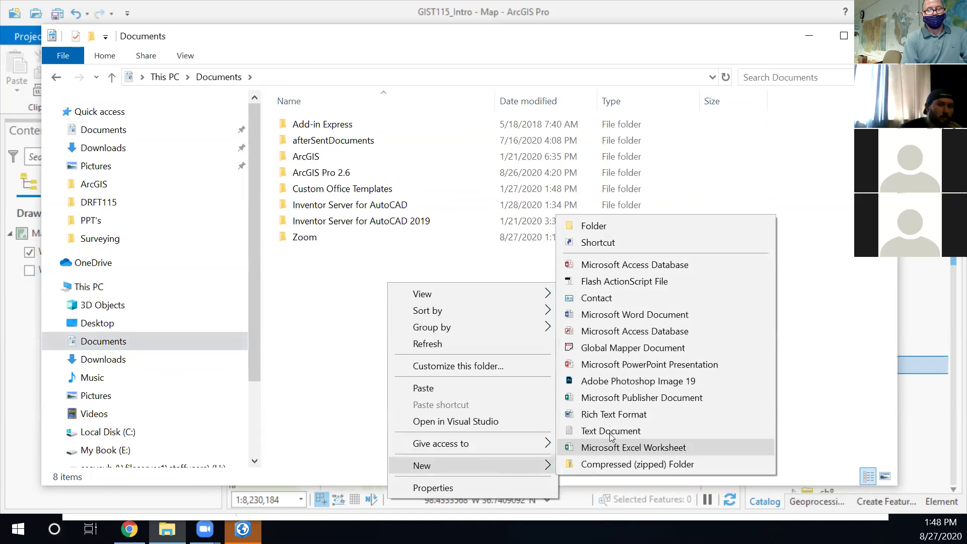
left_click(647, 229)
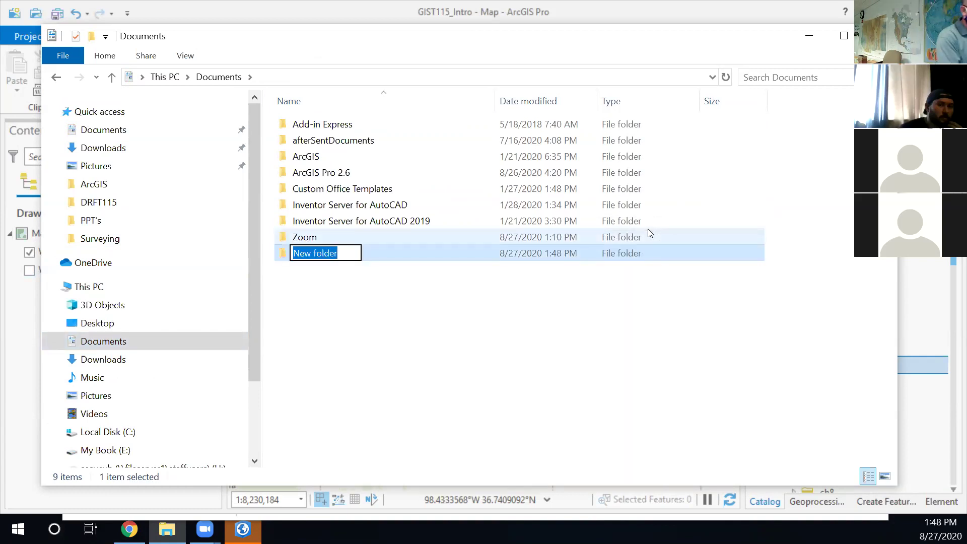
type("BWS")
key("Return")
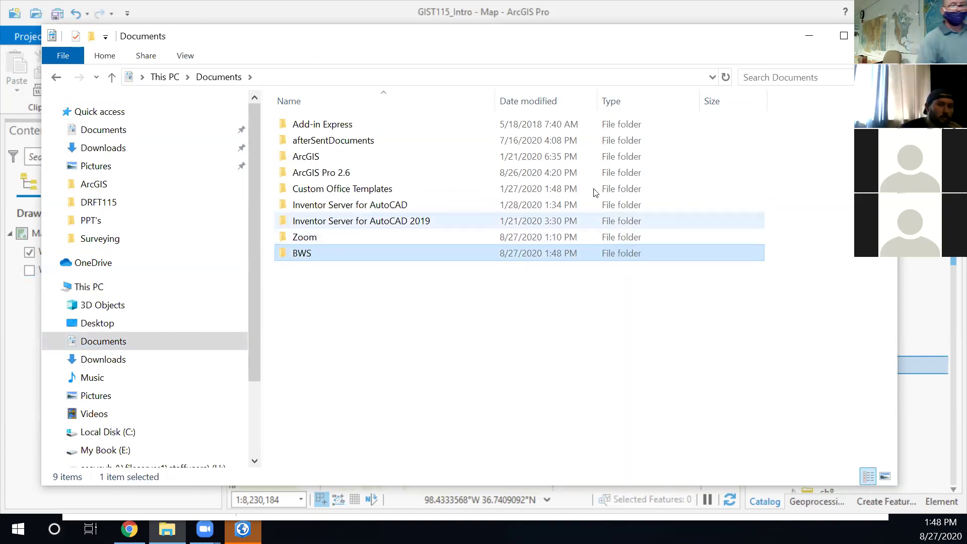
Paste the copied CityLimits files into the BWS folder and open it to check them
right_click(306, 258)
left_click(380, 422)
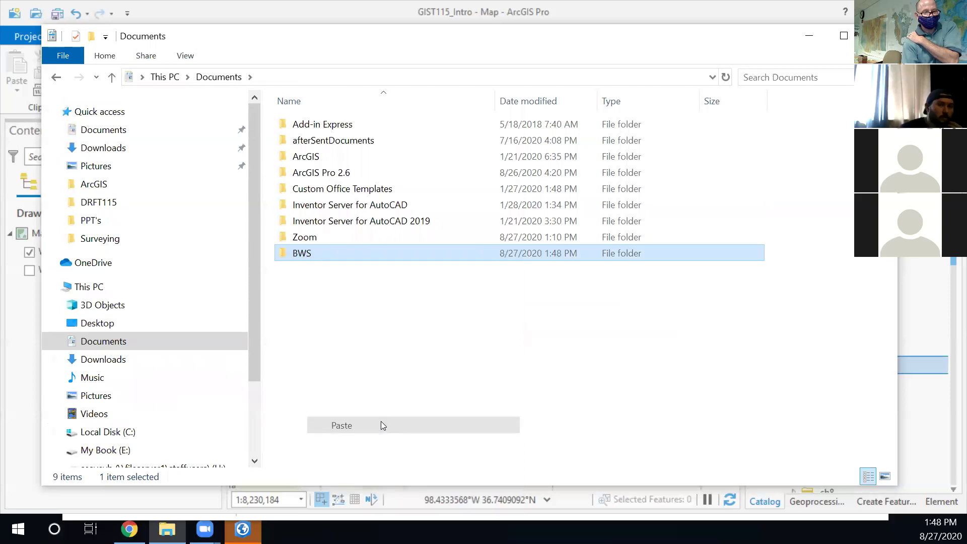
double_click(310, 251)
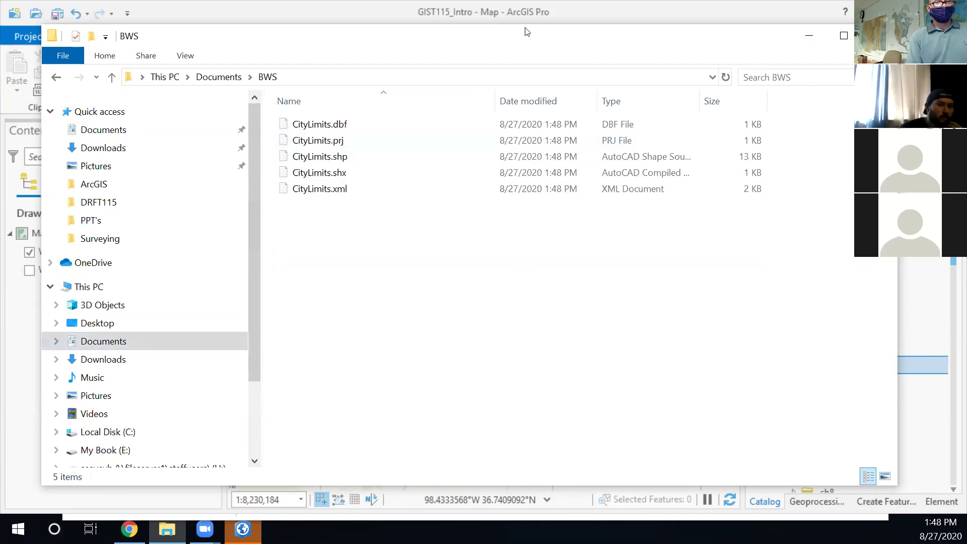
Show the BWS folder's full path, and trace it from Local Disk (C:) through Users and the account's folder to Documents
left_click(531, 78)
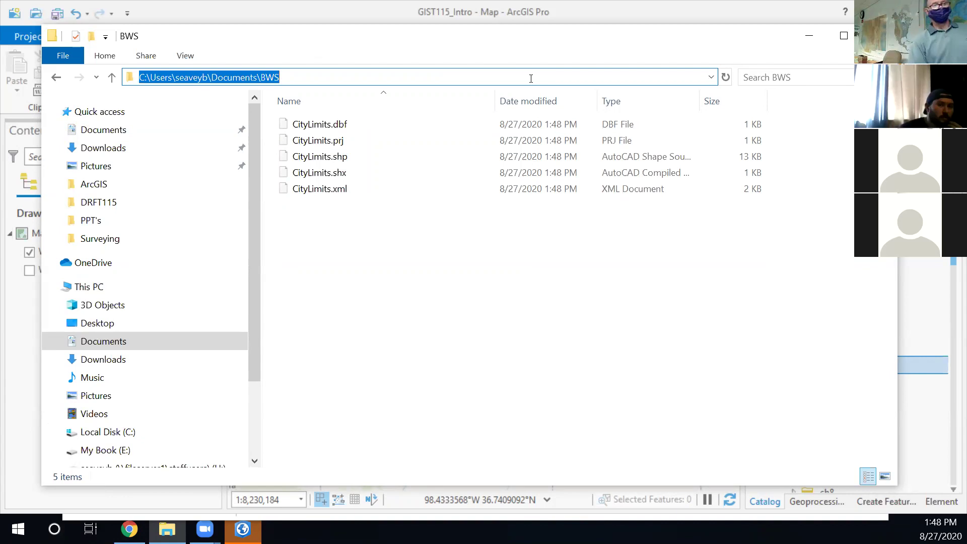
left_click(542, 76)
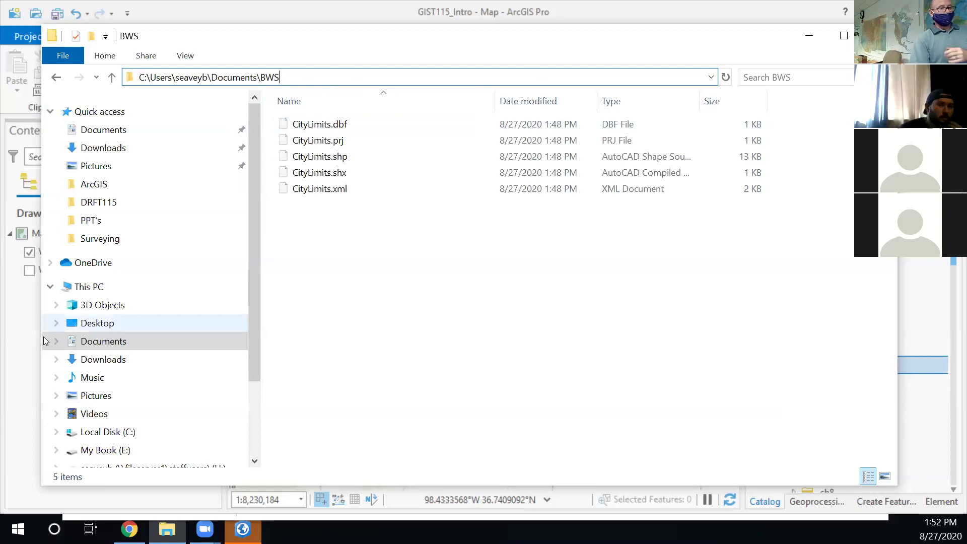
left_click(92, 432)
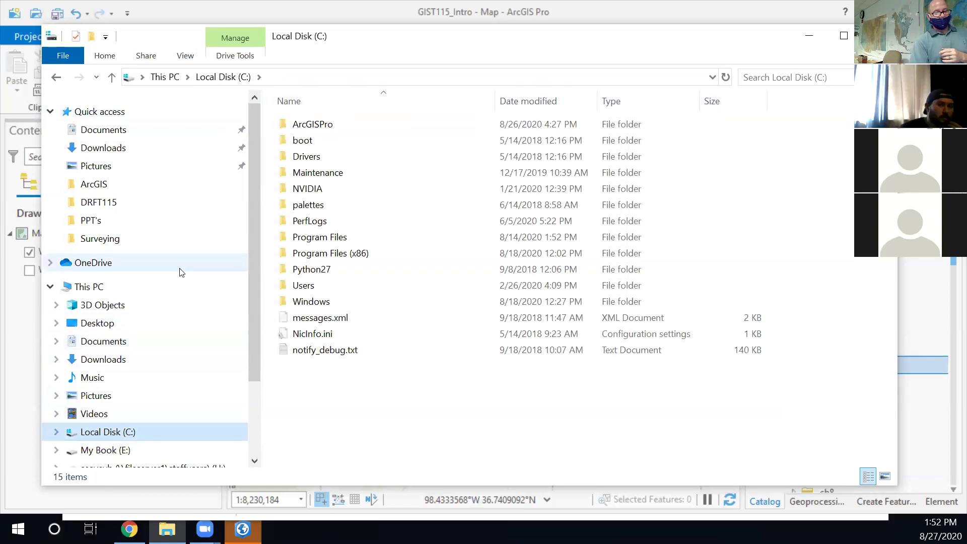
double_click(312, 289)
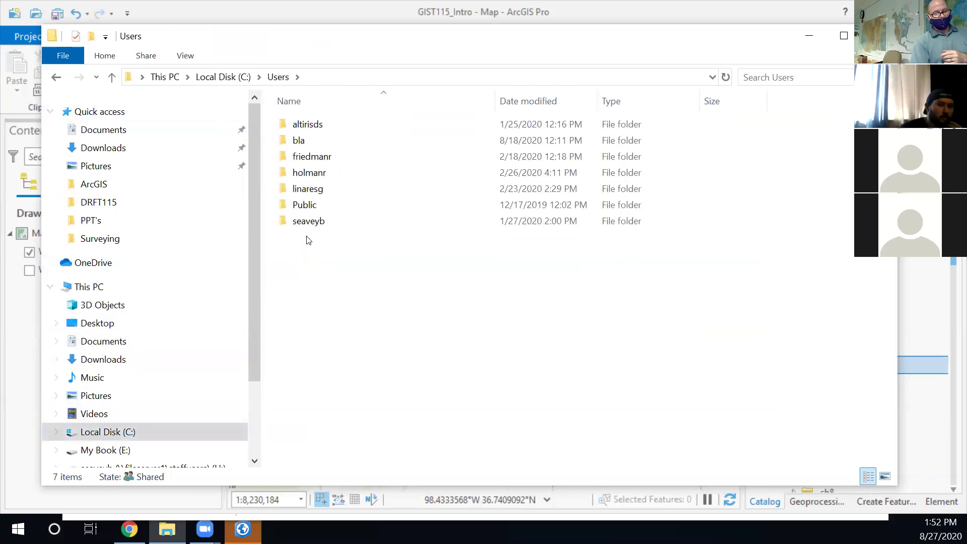
double_click(317, 222)
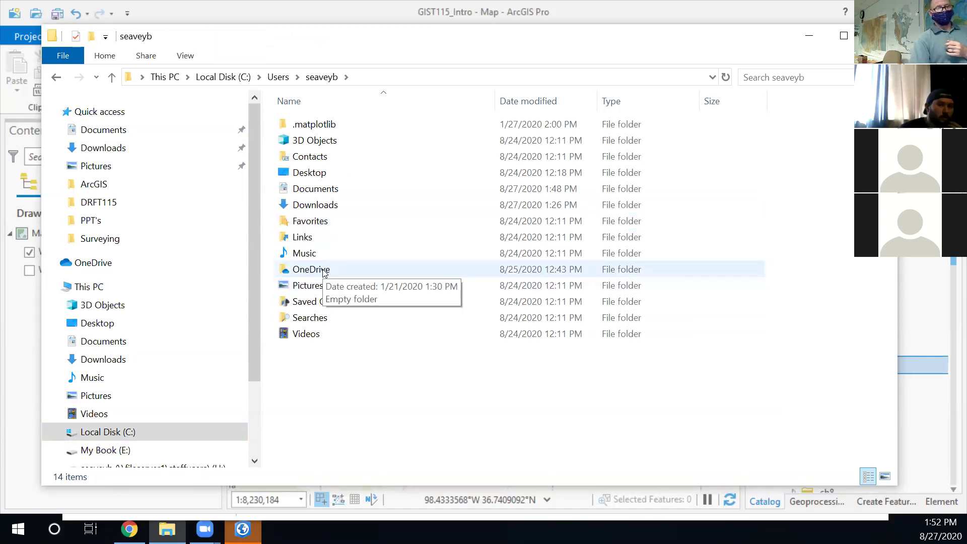
double_click(334, 189)
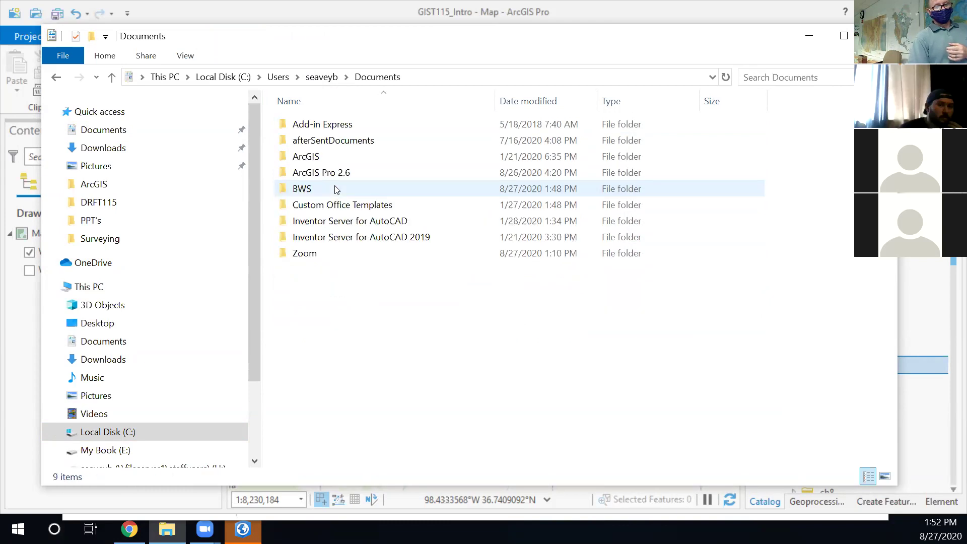
Open the BWS folder in Documents, and view the properties of the PPT's folder in Quick access
double_click(320, 187)
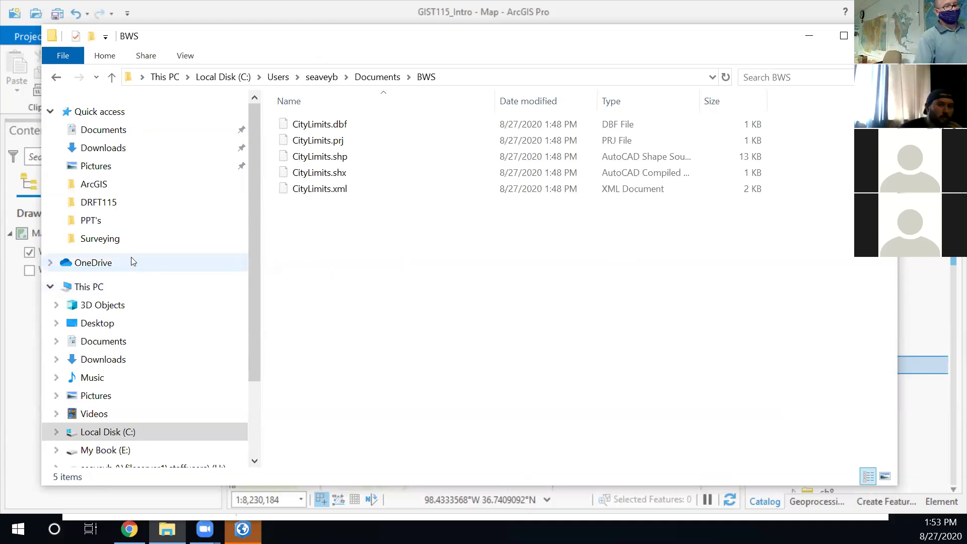
right_click(113, 221)
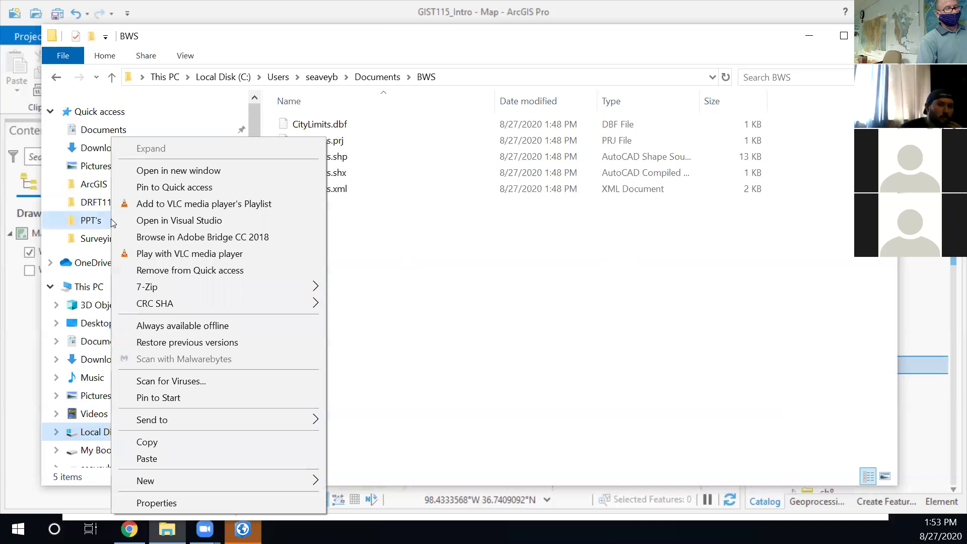
left_click(204, 498)
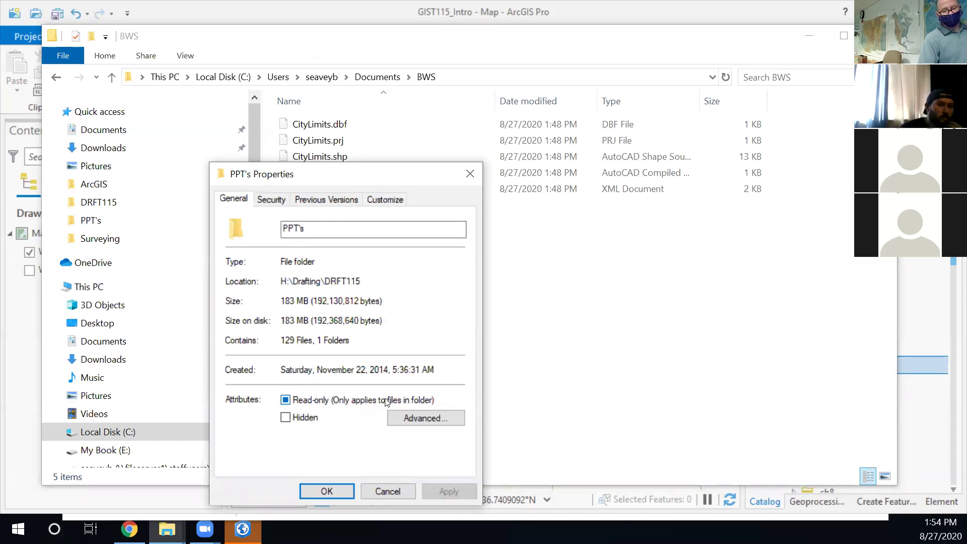
left_click(469, 173)
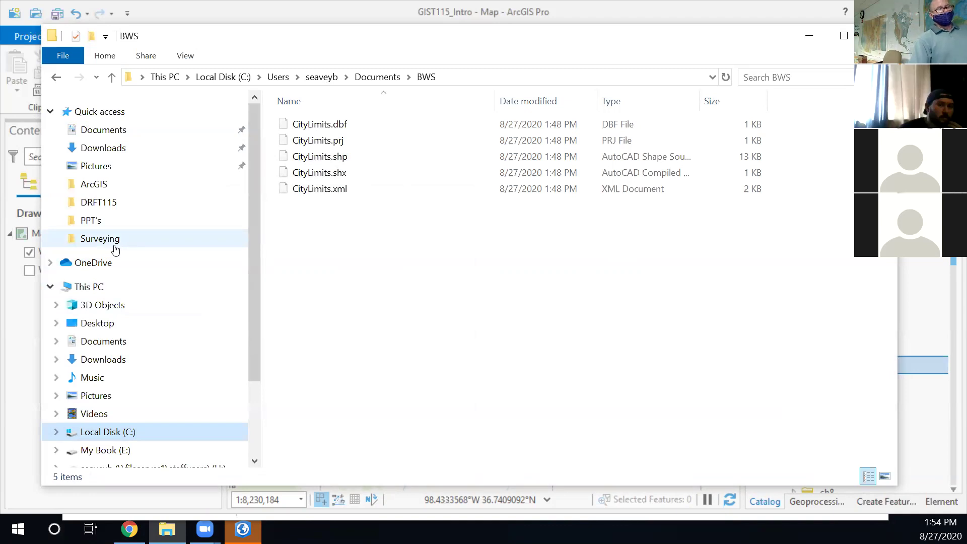
Clear the read-only attribute of the Documents folder, applying the change to its subfolders and files
right_click(104, 130)
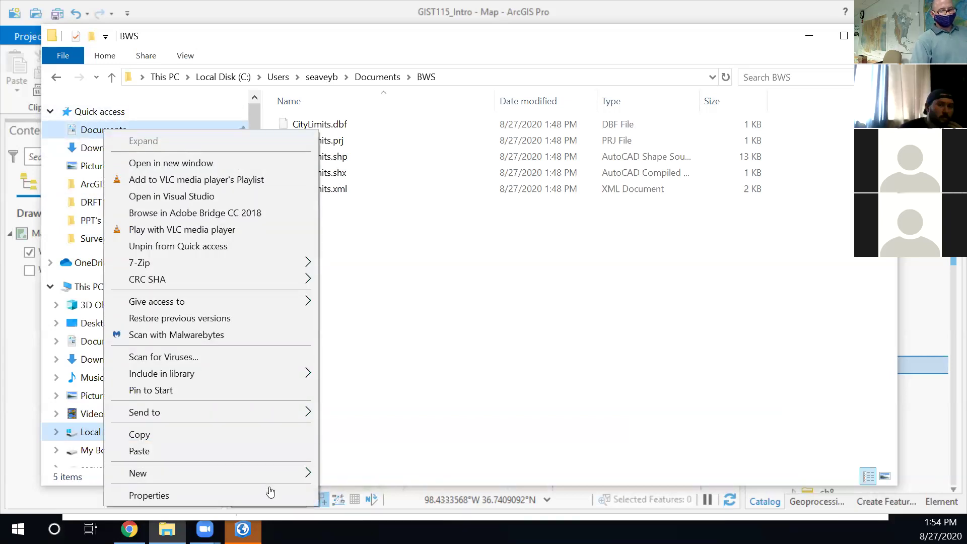
left_click(149, 495)
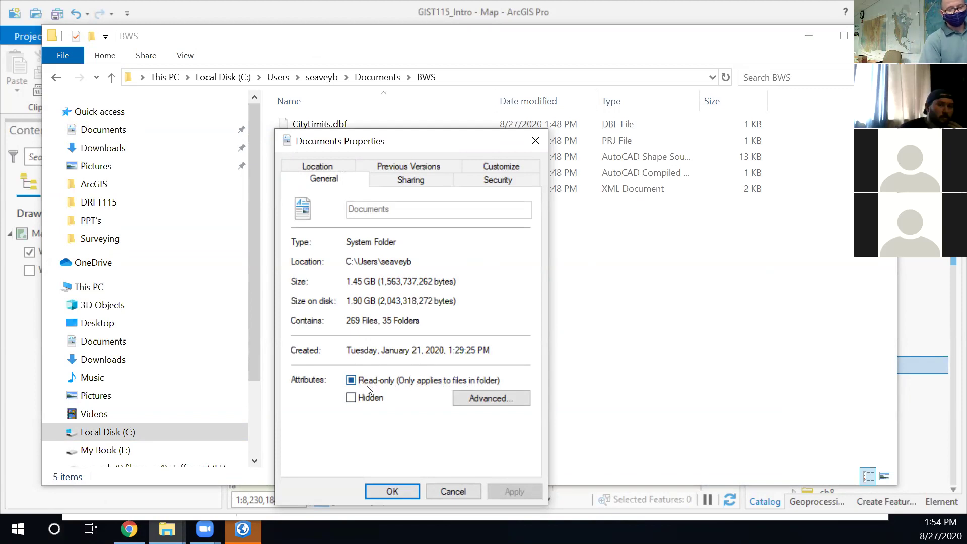
left_click(352, 381)
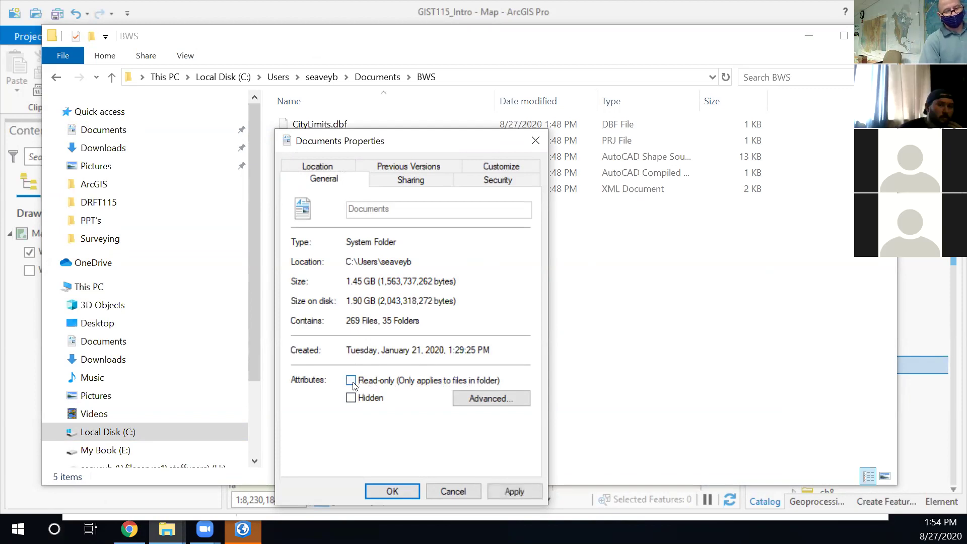
left_click(399, 492)
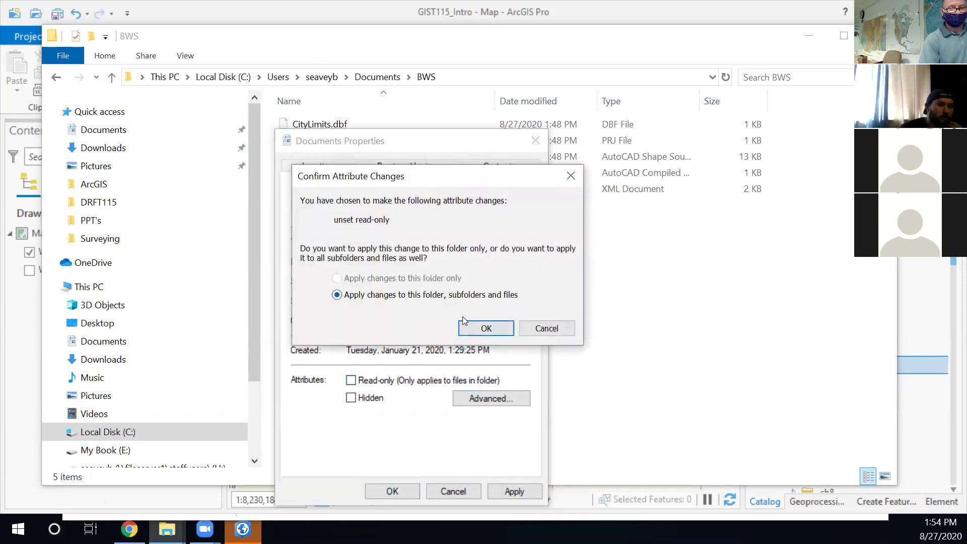
left_click(486, 326)
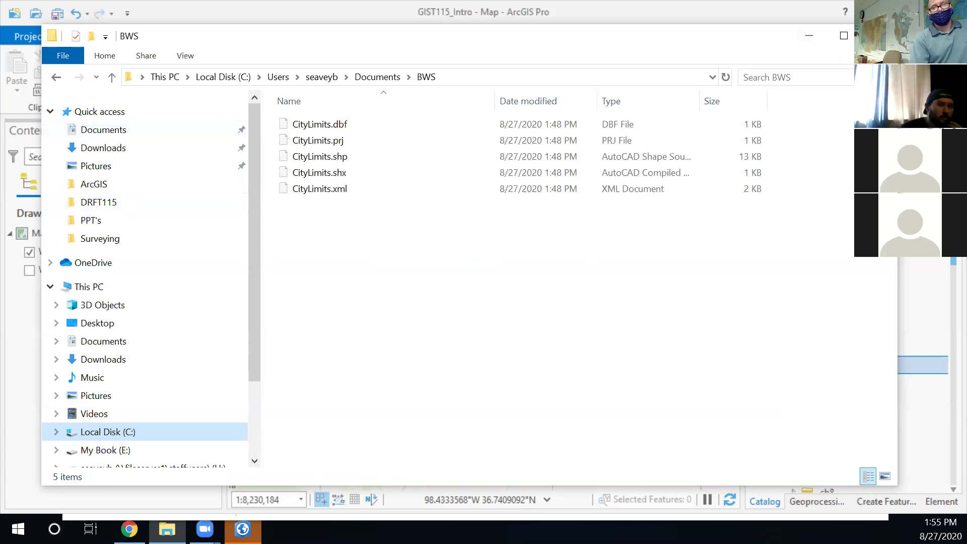
Return to ArcGIS Pro and add CityLimits.shp from the GIST115_Intro project folder to the map
left_click(809, 35)
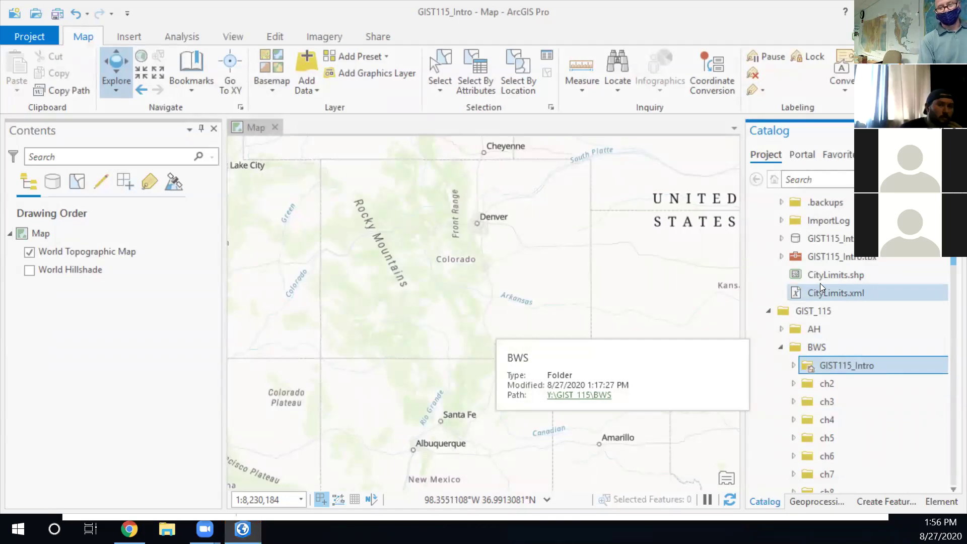
left_click_drag(819, 275, 407, 280)
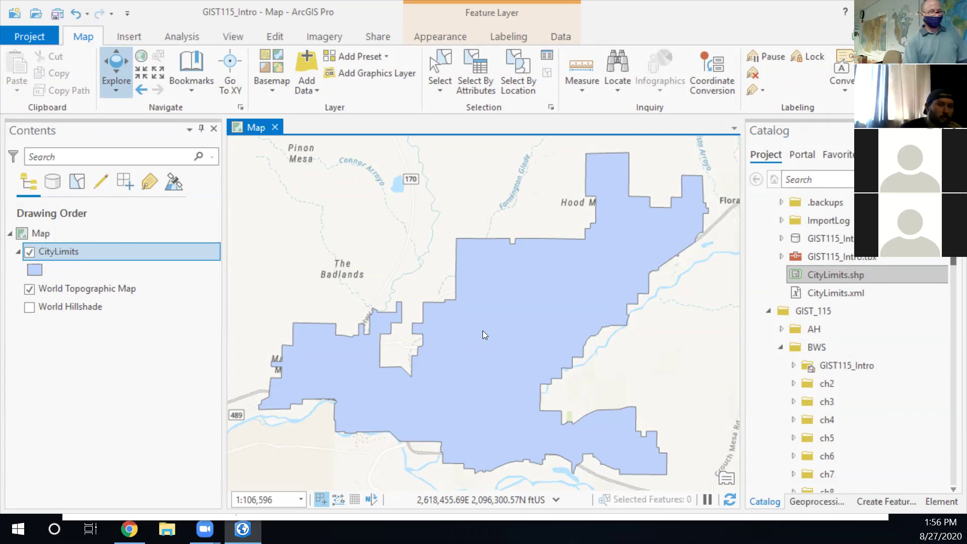
Switch to Chrome and download the Road Center Lines shapefile from Farmington's Downloadable Datasets page
left_click(129, 529)
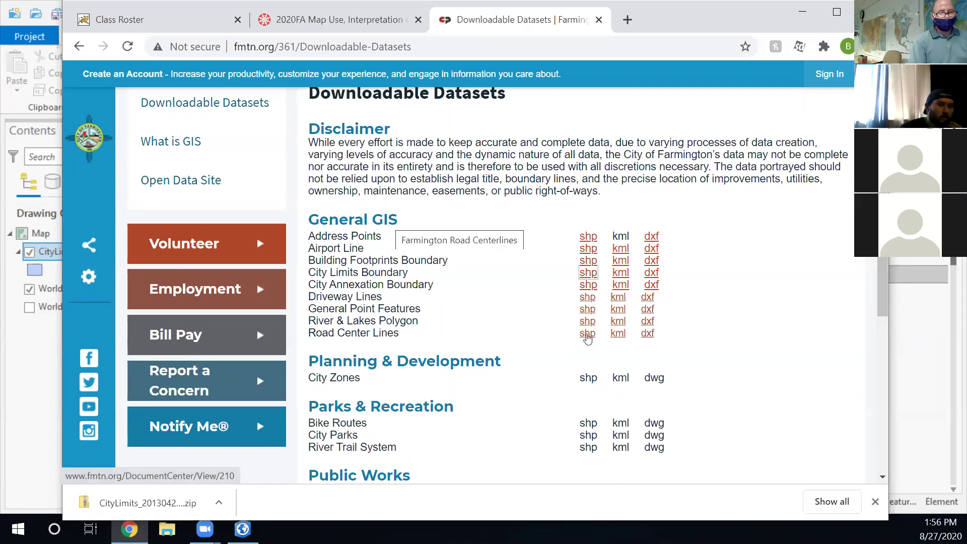
left_click(587, 334)
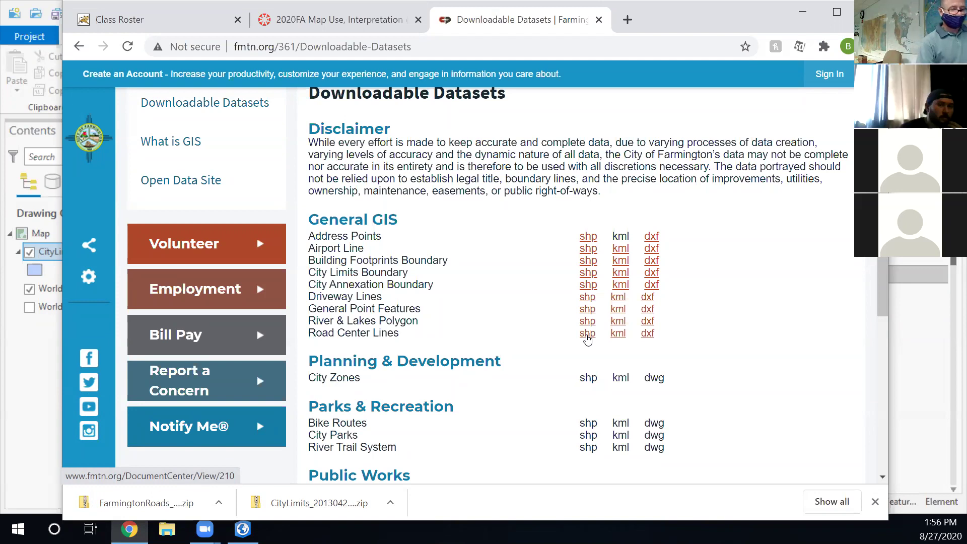
left_click(587, 334)
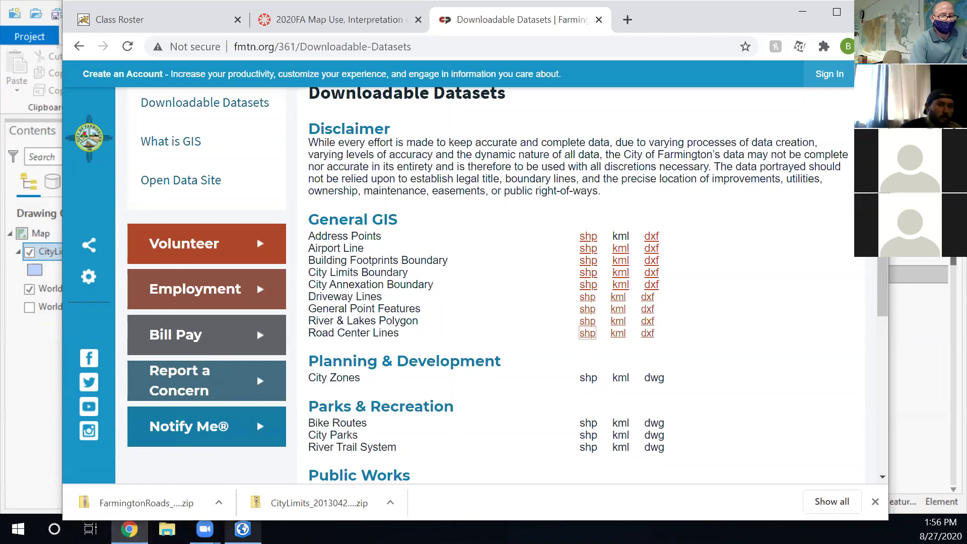
Switch back to ArcGIS Pro and check the Catalog's pop-up display options without changing them
left_click(242, 528)
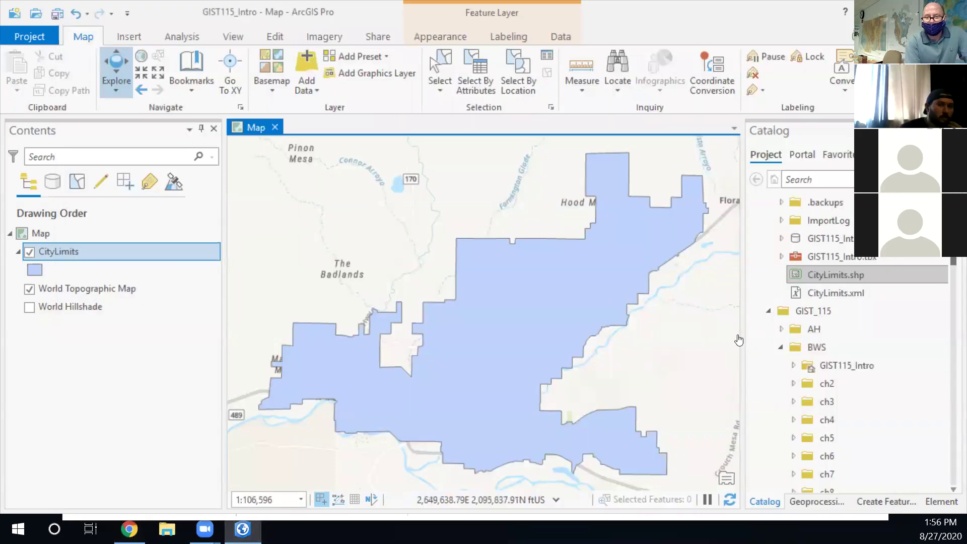
scroll(820, 358, "down", 1)
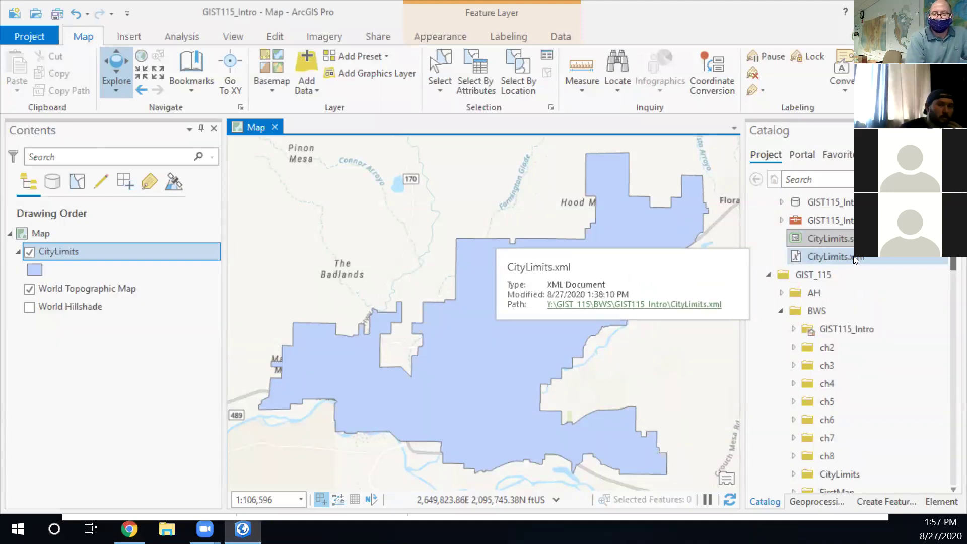
left_click(850, 206)
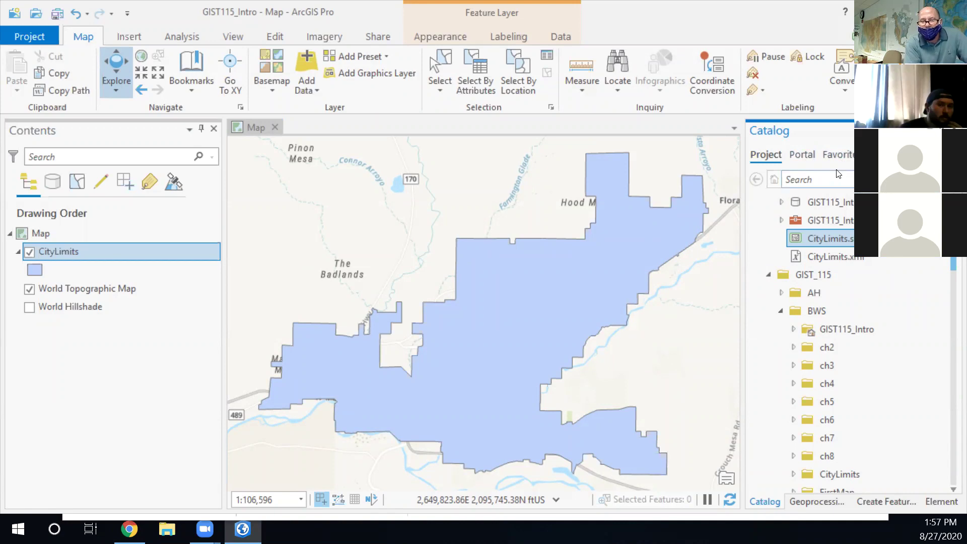
left_click(796, 179)
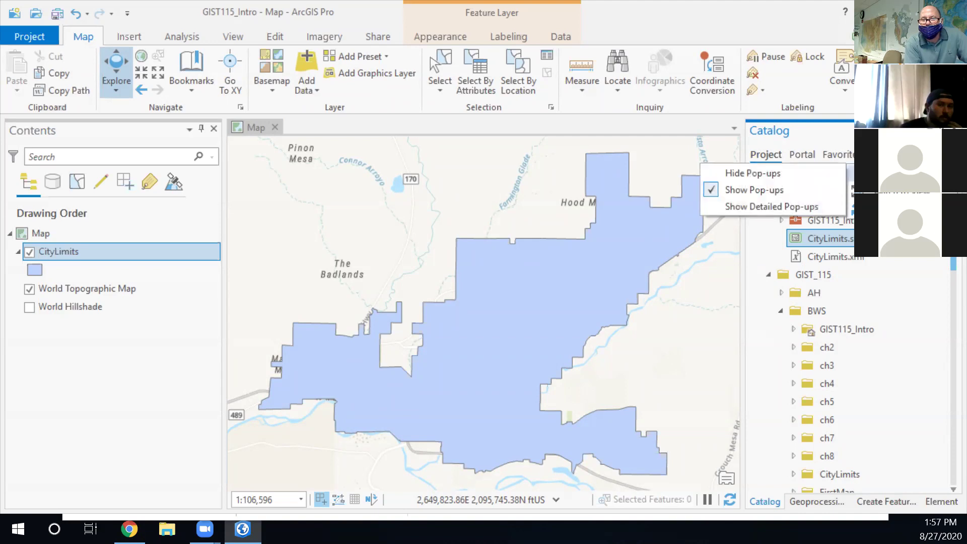
key("Escape")
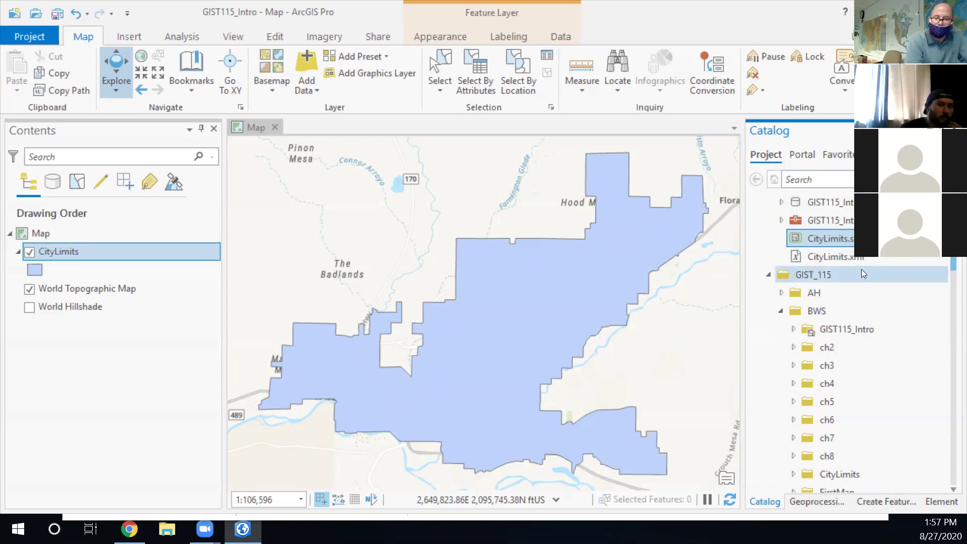
Collapse the BWS folder under GIST_115, and expand classData, fmtn and FarmingtonRoads to reveal the roads shapefile
mouse_move(803, 275)
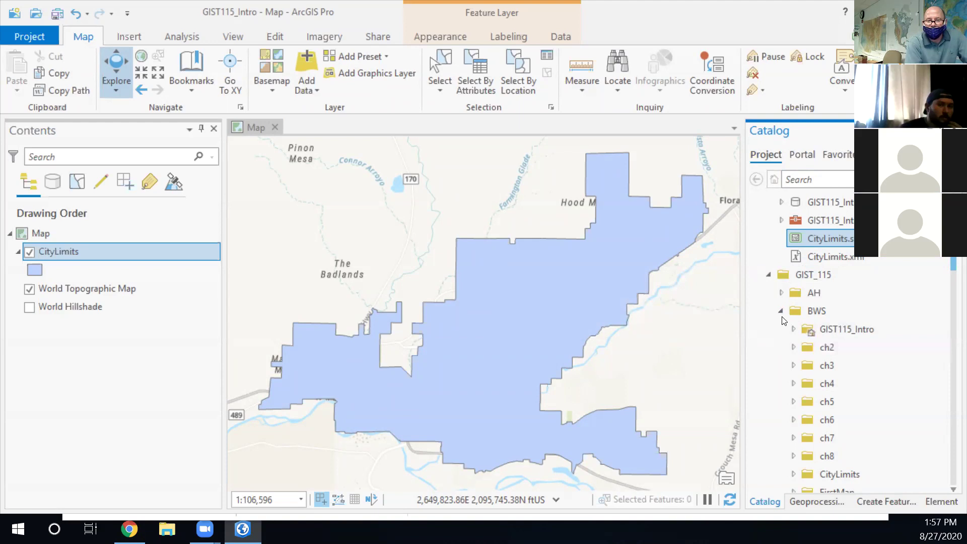
left_click(780, 311)
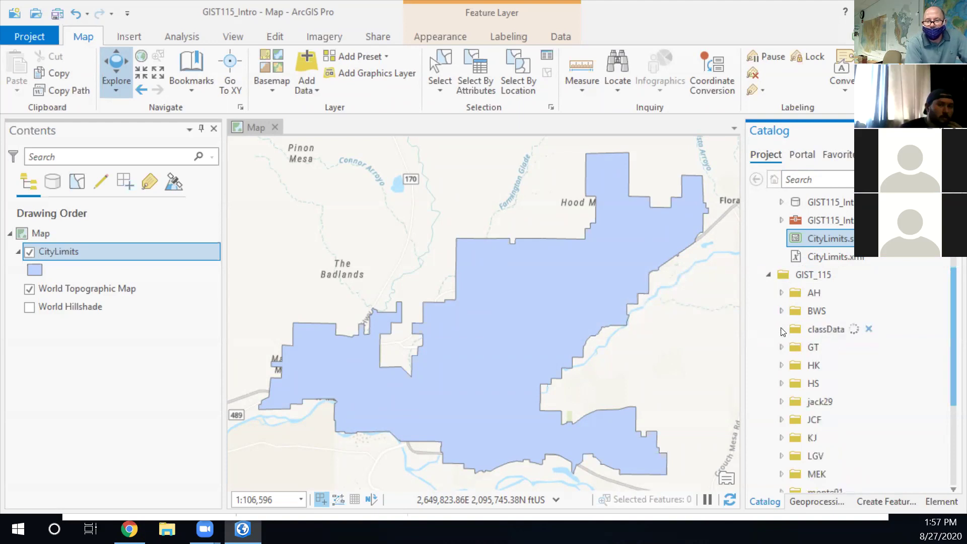
left_click(781, 328)
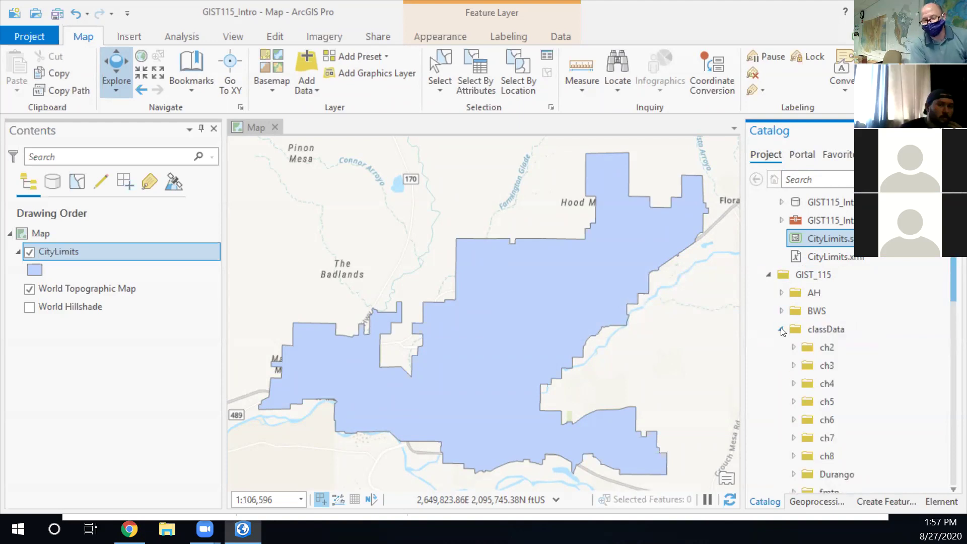
scroll(836, 335, "down", 3)
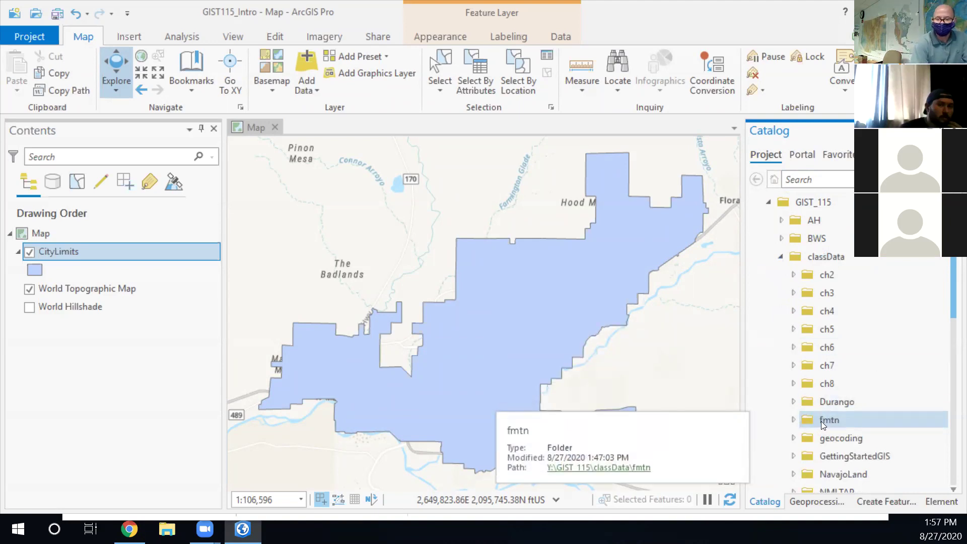
left_click(794, 420)
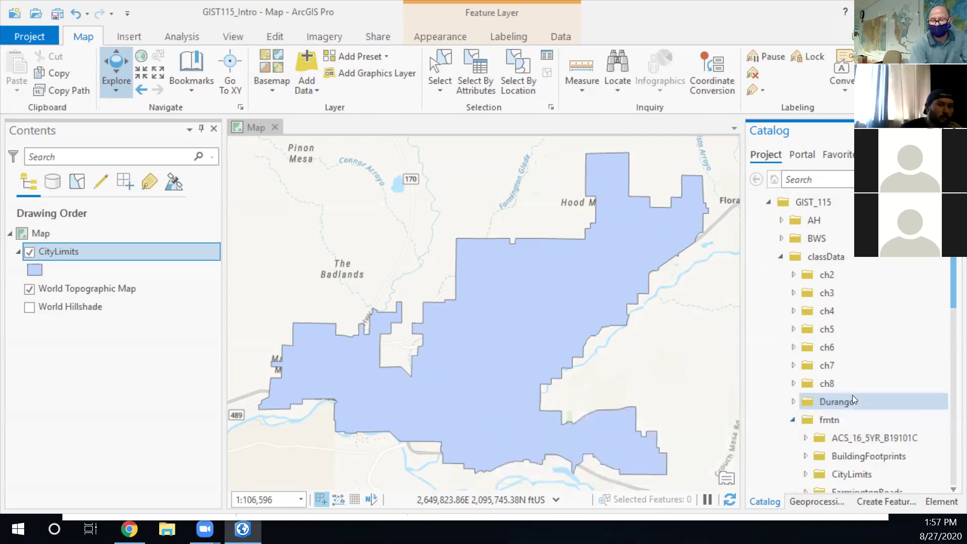
scroll(858, 387, "down", 3)
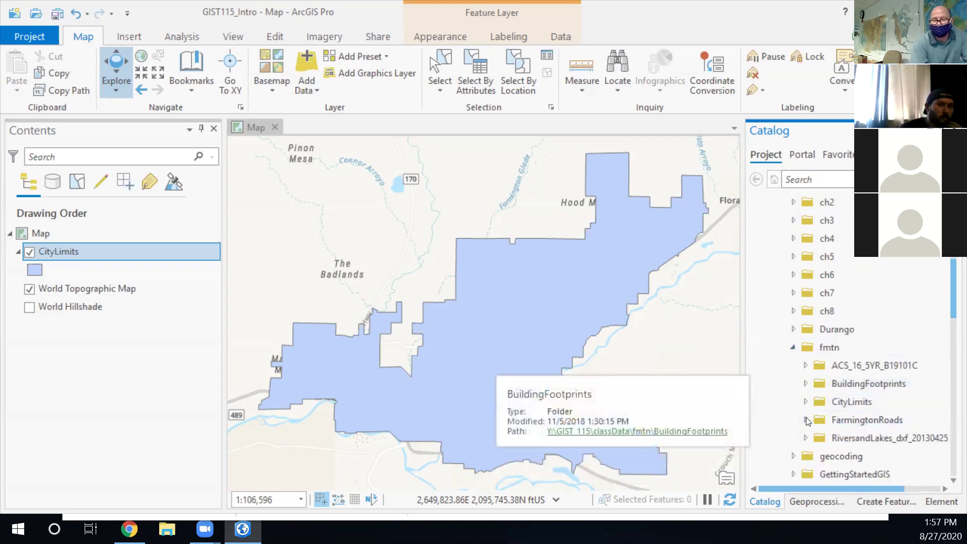
left_click(805, 418)
scroll(873, 385, "down", 3)
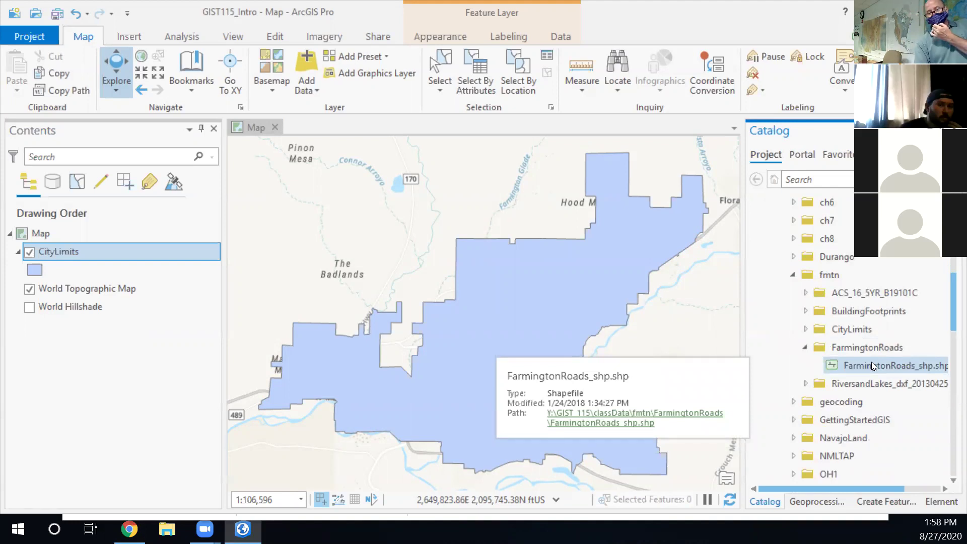
Copy FarmingtonRoads_shp.shp from the FarmingtonRoads folder into the GIST115_Intro project folder
left_click_drag(953, 291, 952, 254)
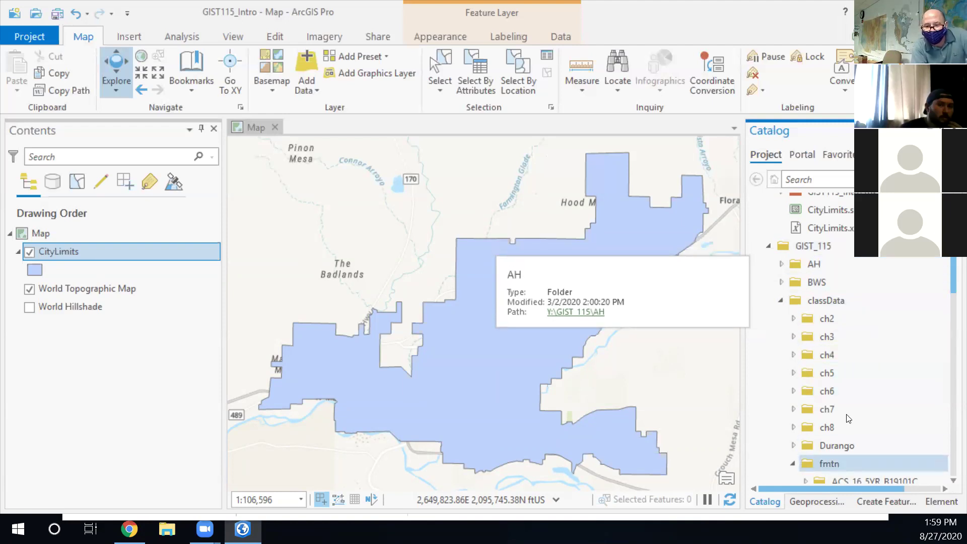
scroll(851, 403, "down", 3)
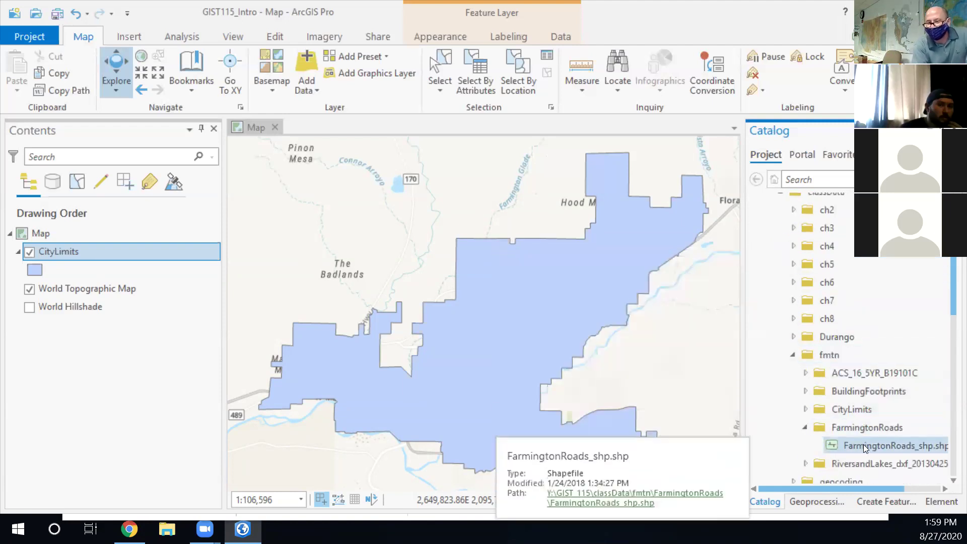
right_click(863, 444)
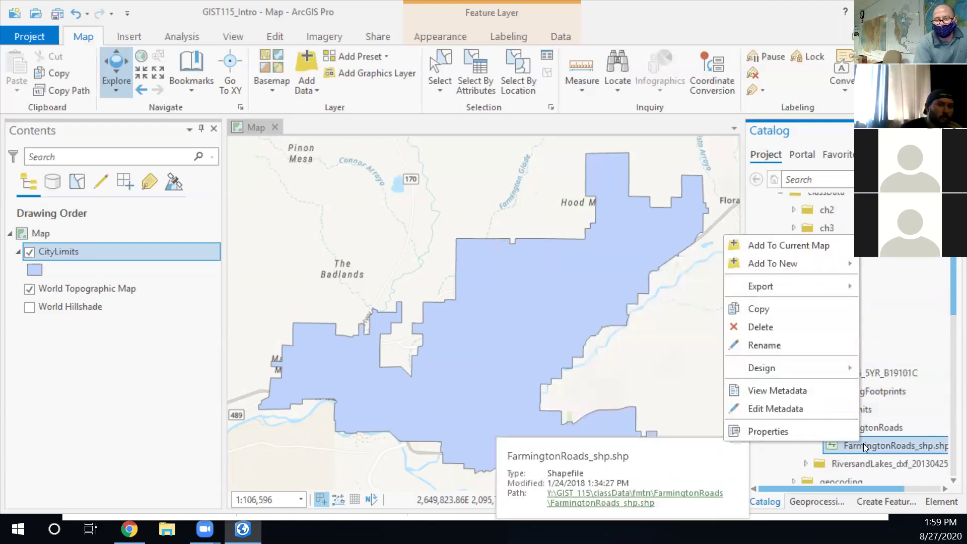
left_click(798, 307)
scroll(805, 303, "up", 3)
scroll(825, 295, "up", 3)
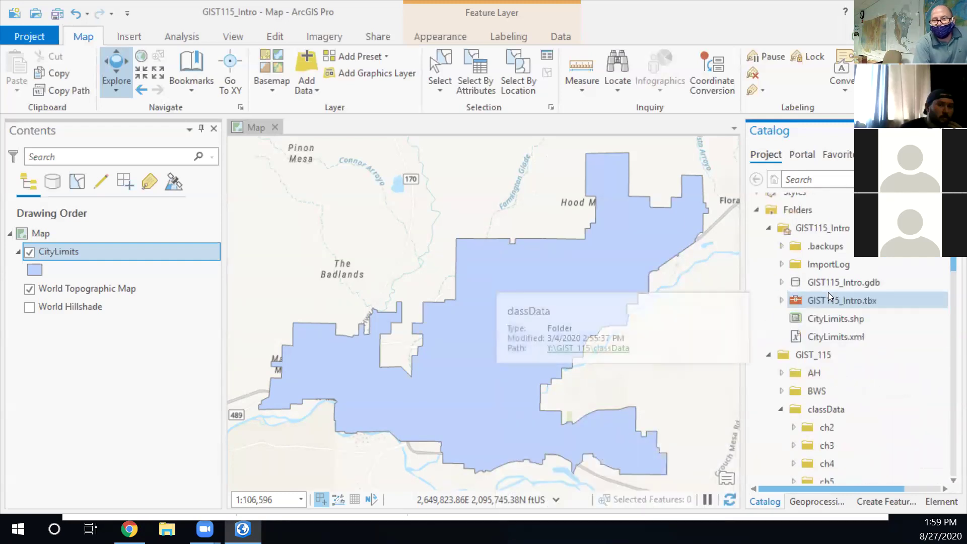
right_click(829, 227)
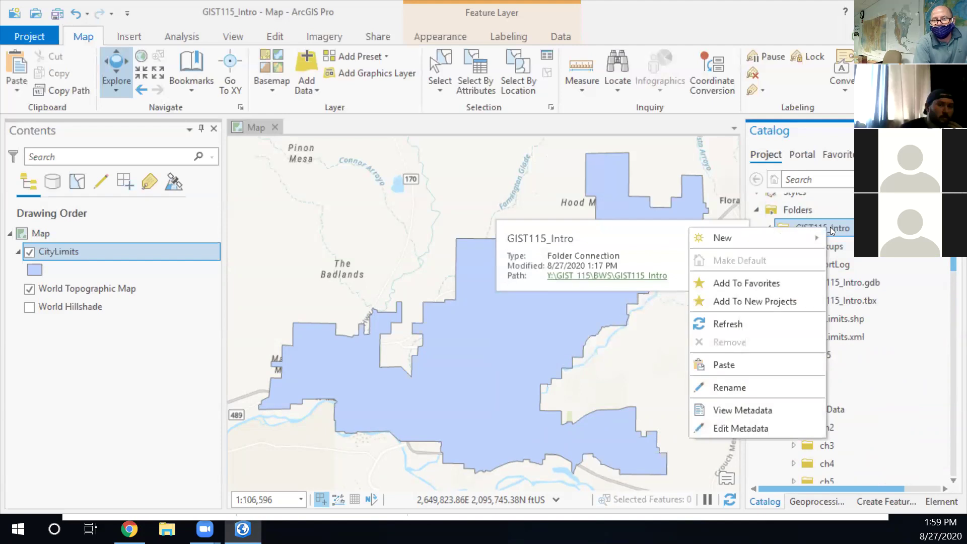
left_click(747, 364)
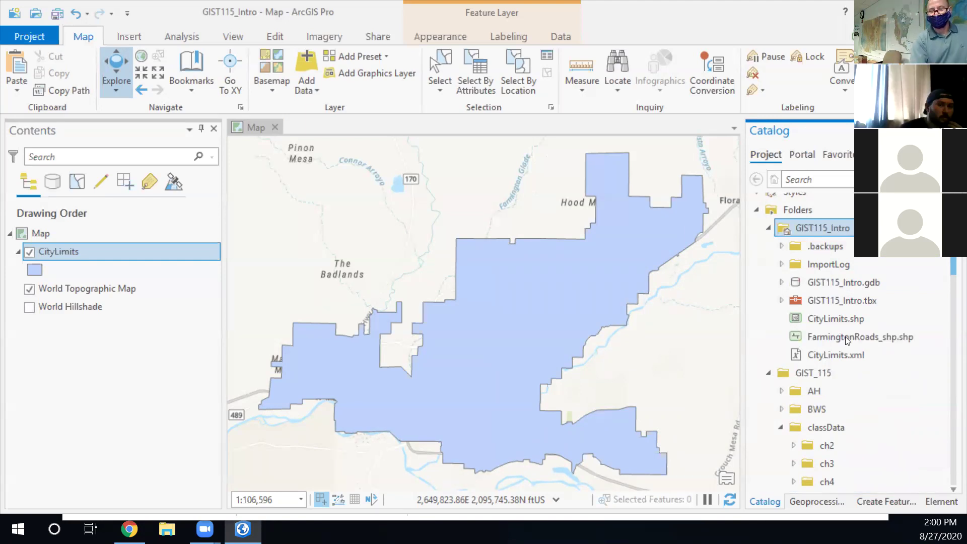
scroll(849, 353, "down", 2)
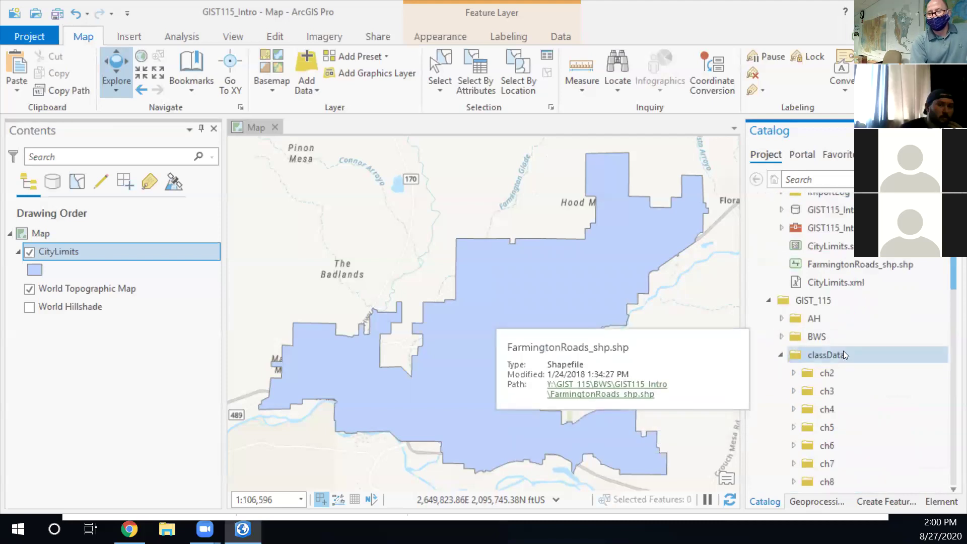
scroll(843, 350, "down", 3)
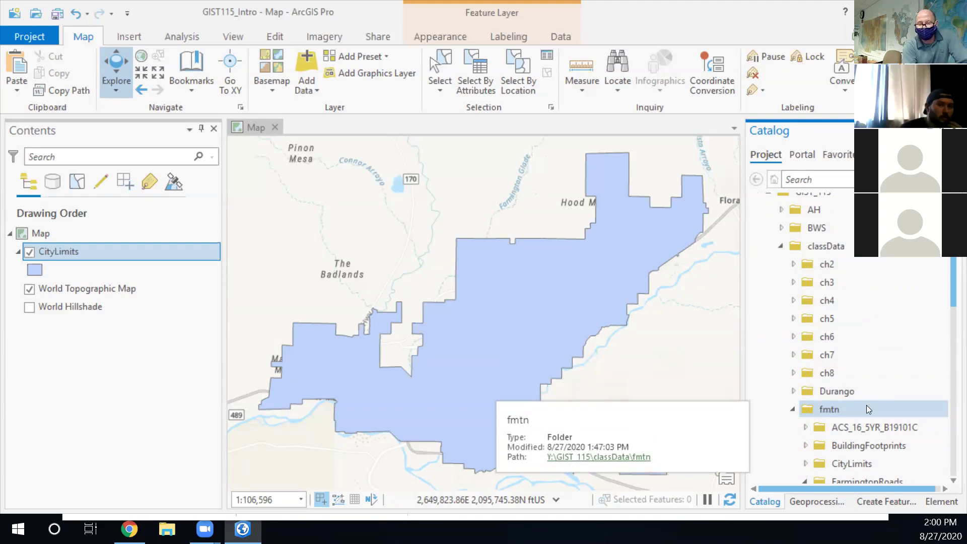
scroll(864, 400, "down", 3)
scroll(865, 387, "down", 1)
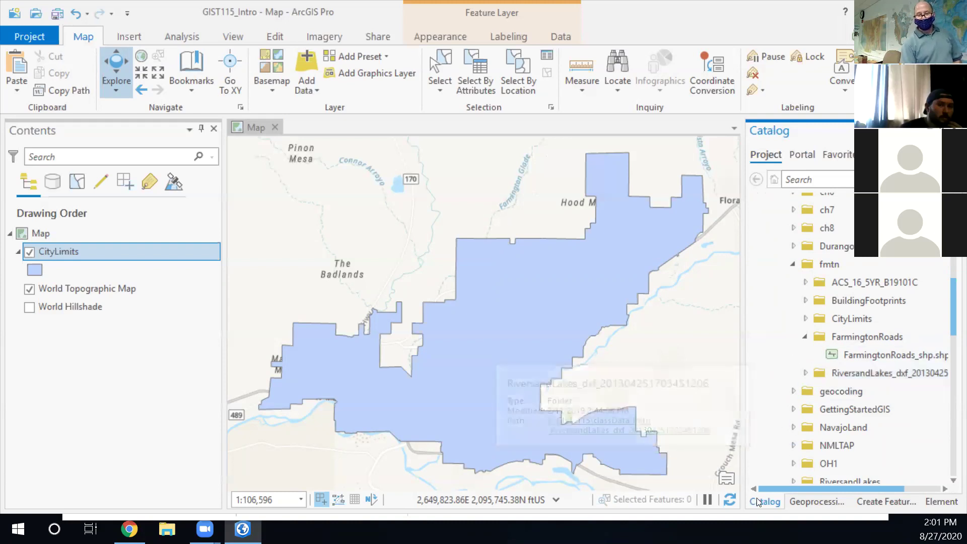
Add FarmingtonRoads_shp.shp from the GIST115_Intro project folder to the map as a layer
scroll(835, 379, "up", 4)
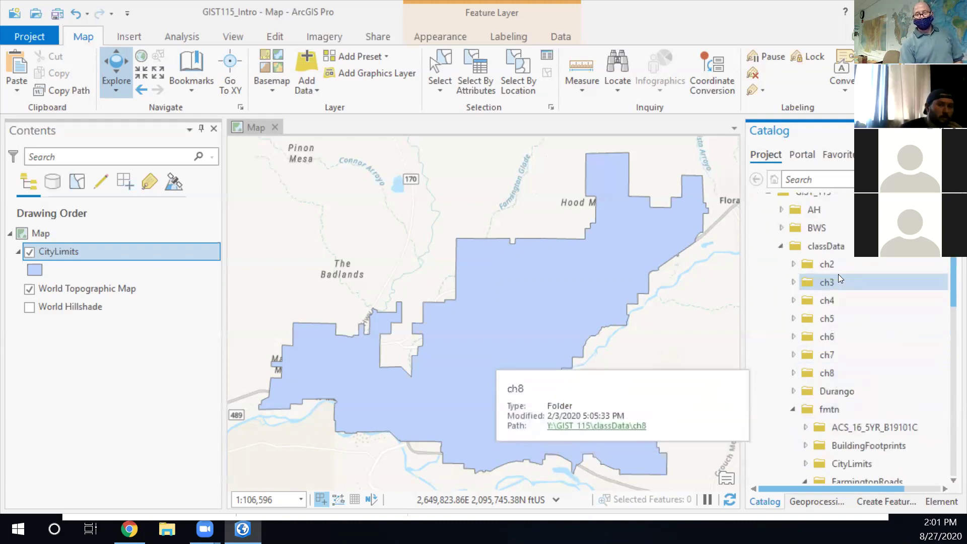
scroll(827, 321, "up", 1)
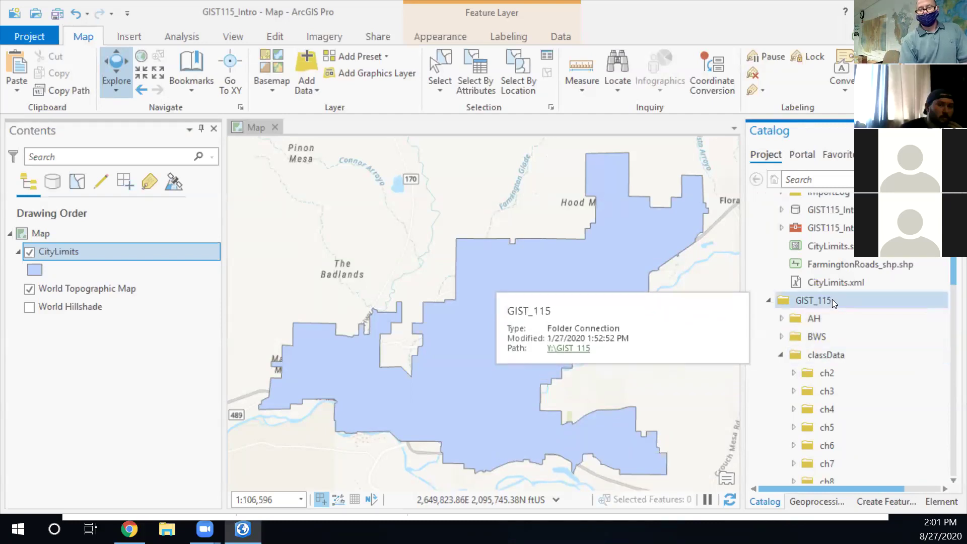
scroll(869, 347, "down", 4)
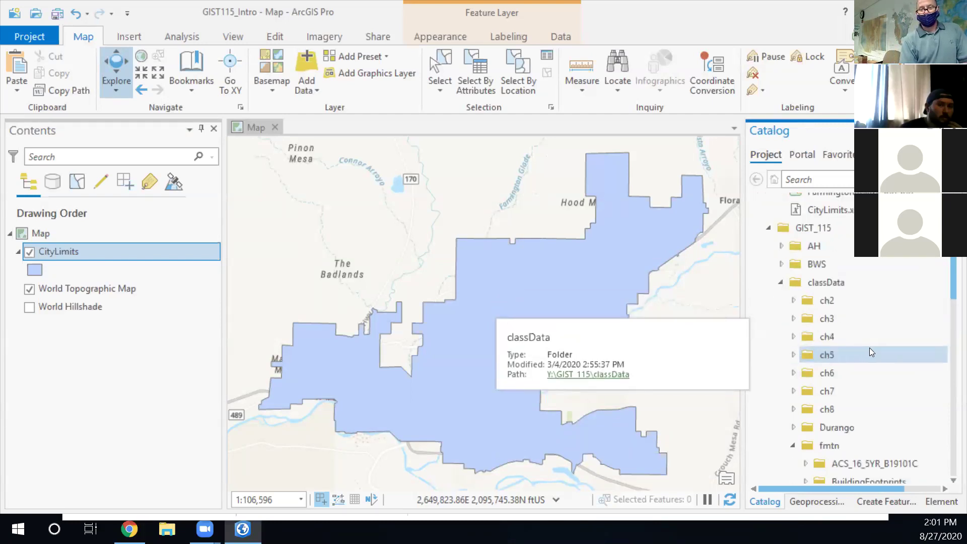
scroll(872, 350, "down", 3)
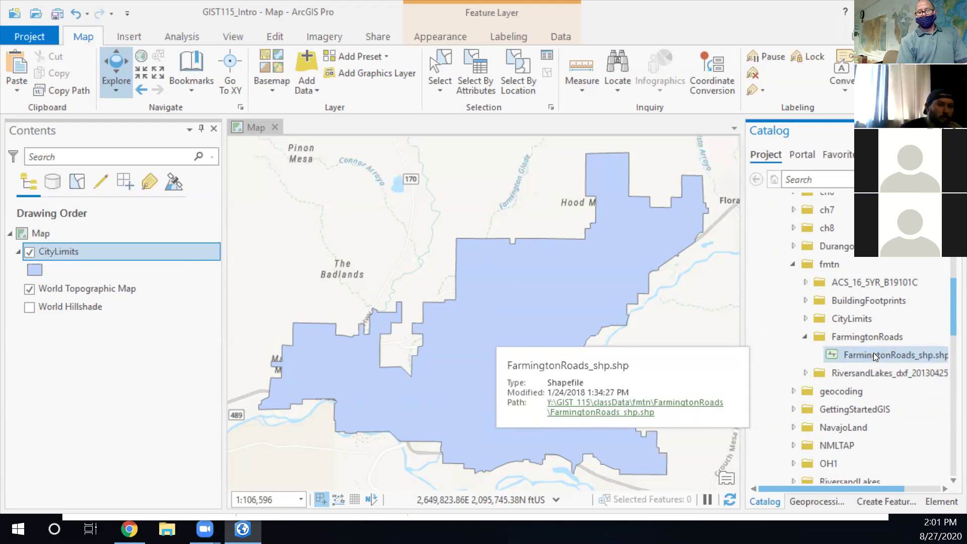
scroll(871, 349, "up", 3)
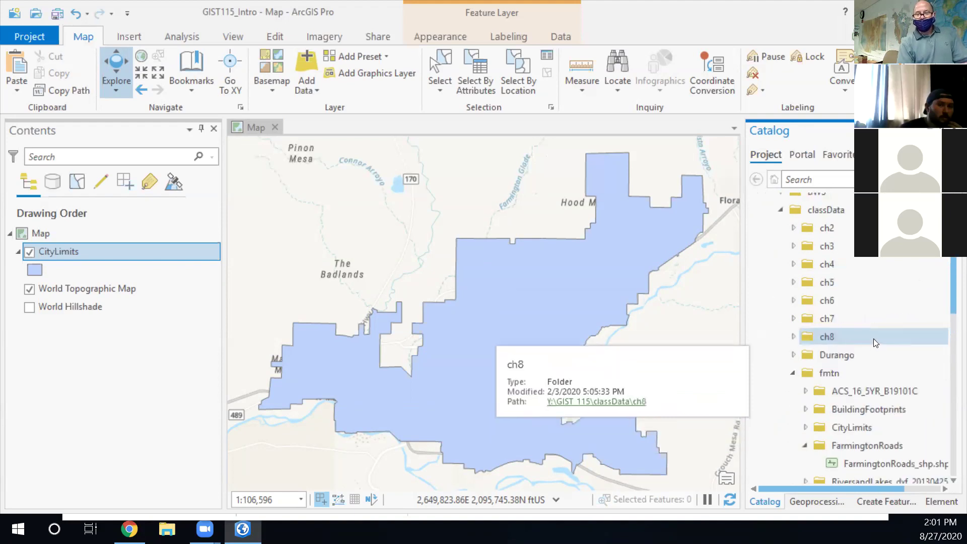
scroll(876, 330, "up", 1)
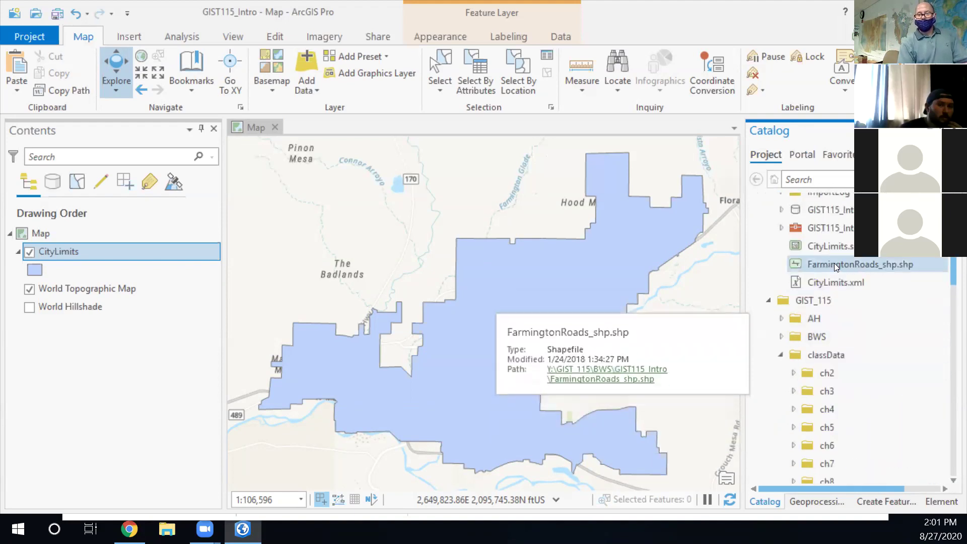
mouse_move(835, 265)
left_mouse_down()
mouse_move(718, 251)
mouse_move(550, 258)
left_mouse_up()
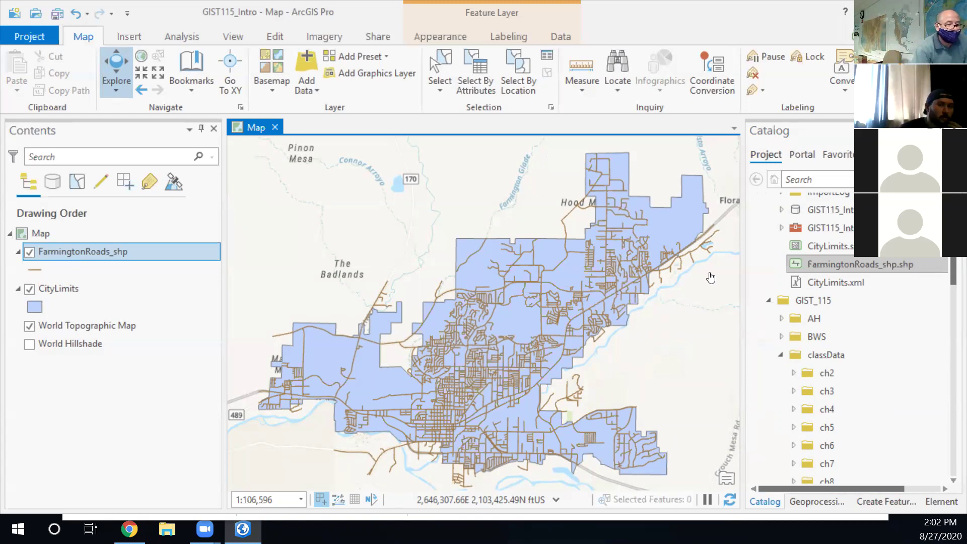
Switch to Chrome and review the shapefile, kml and dwg/dxf download options on Farmington's Downloadable Datasets page
left_click(128, 528)
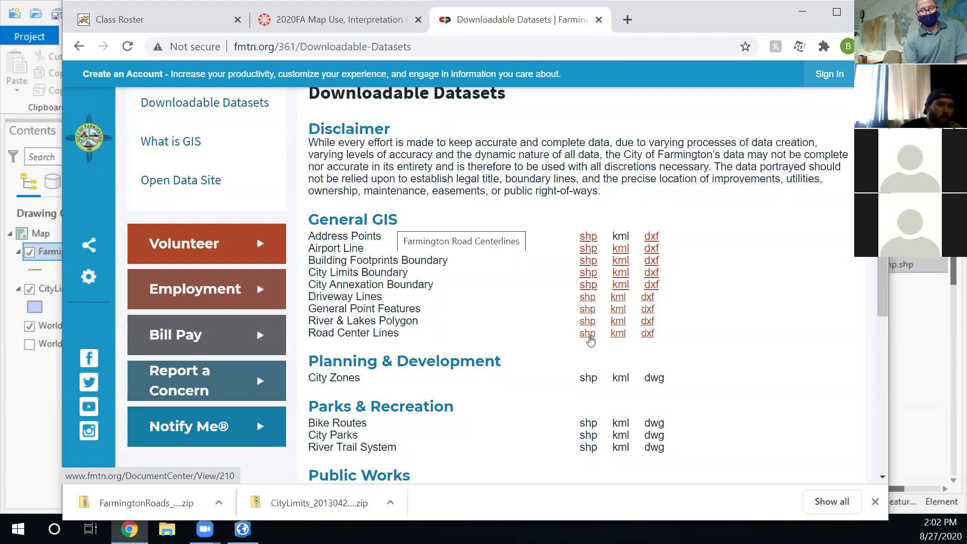
scroll(639, 371, "down", 3)
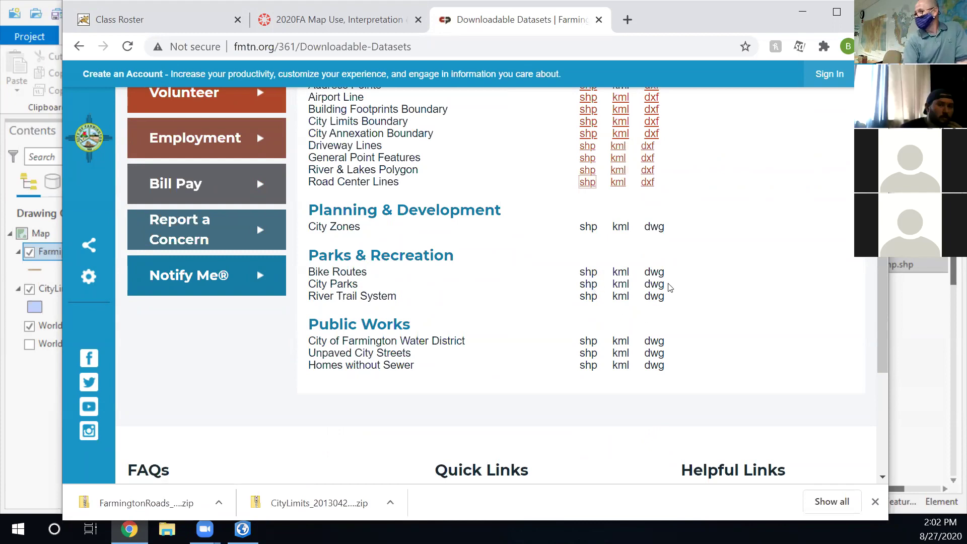
scroll(668, 293, "up", 3)
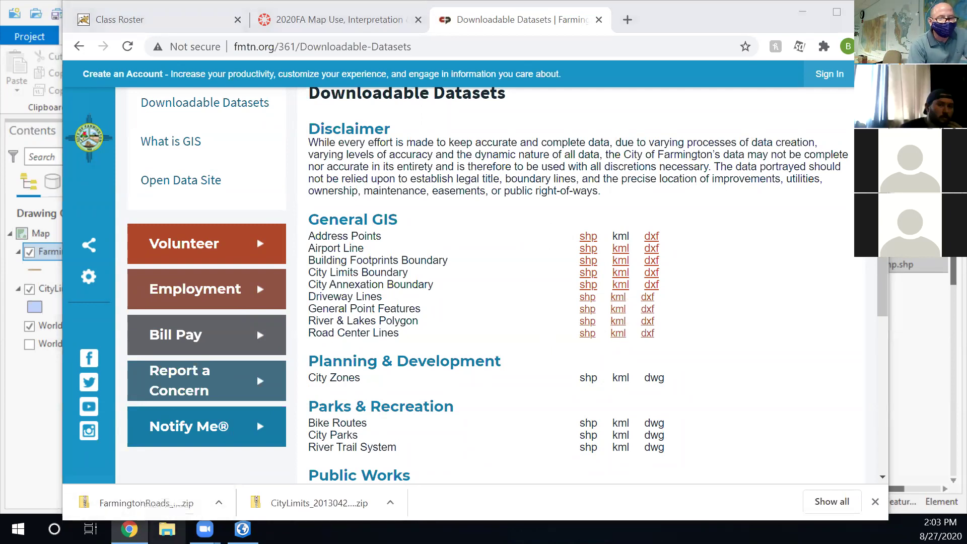
Switch to File Explorer and open GIST_115\WDB\GIST115_intro on the CLASSES (Y:) drive
left_click(166, 529)
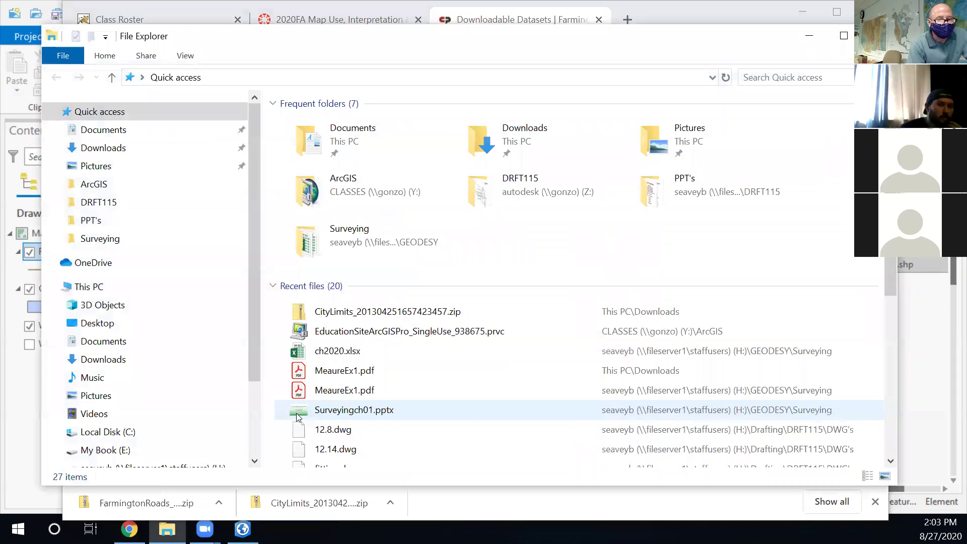
scroll(458, 362, "down", 3)
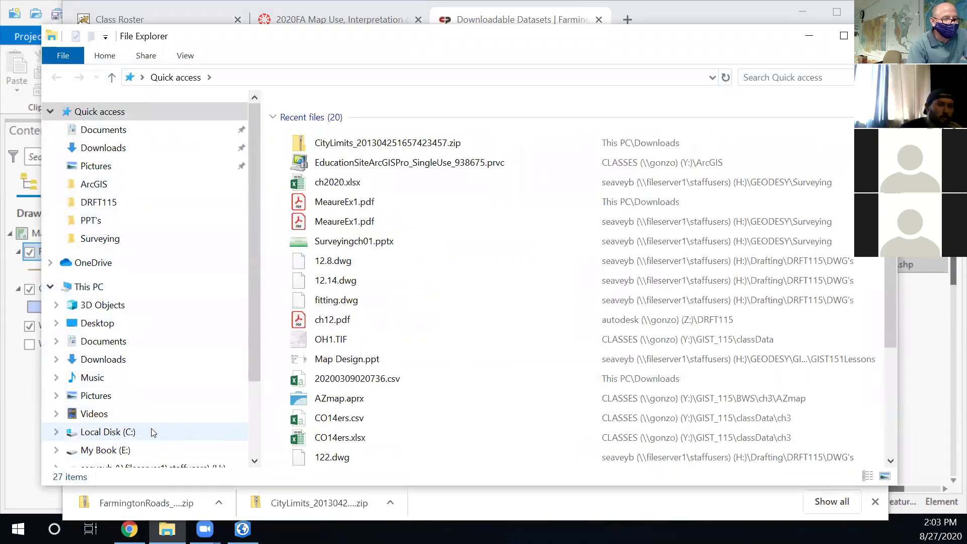
scroll(151, 431, "down", 2)
left_click(128, 420)
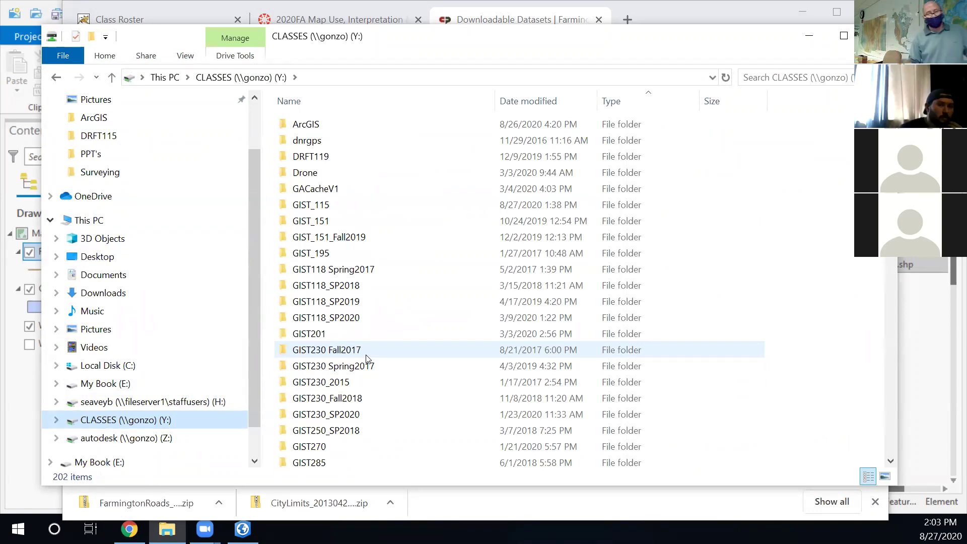
double_click(323, 206)
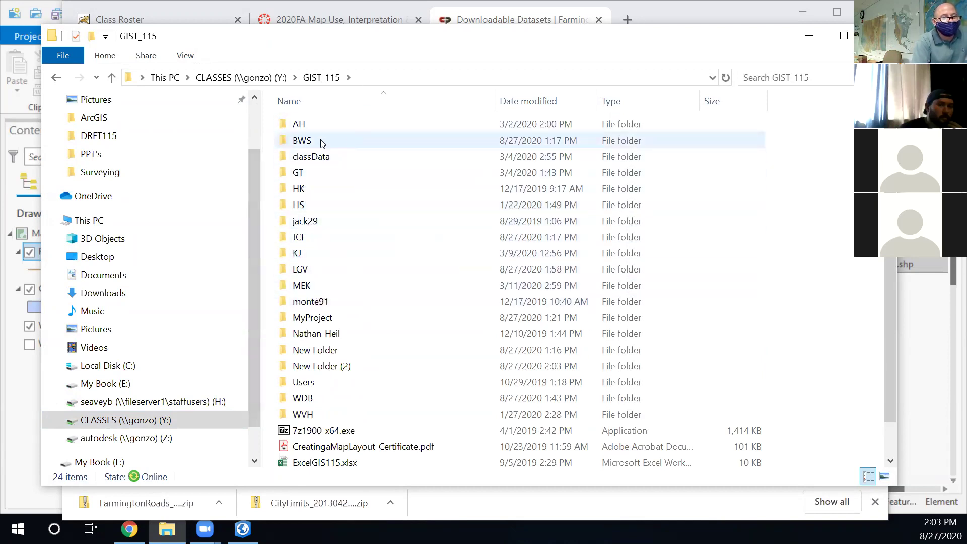
double_click(321, 400)
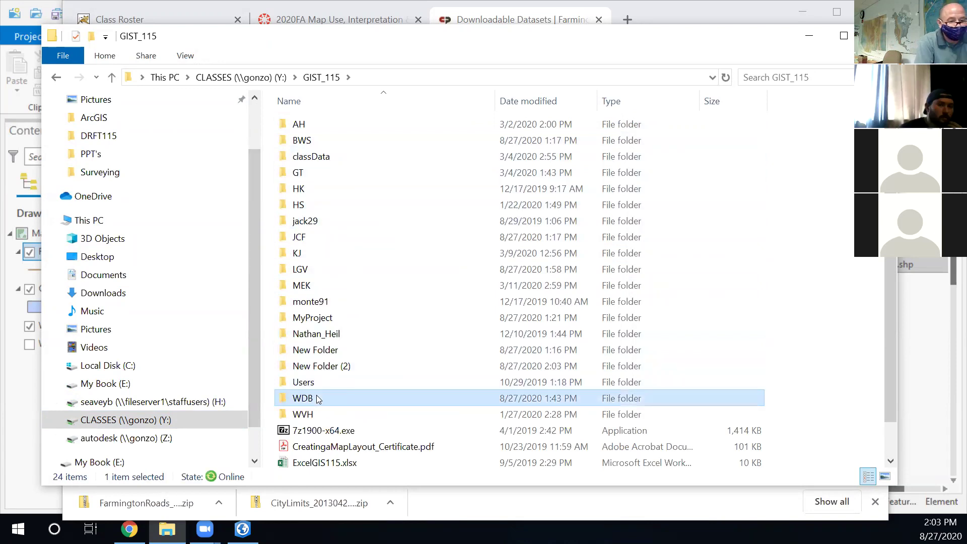
double_click(330, 127)
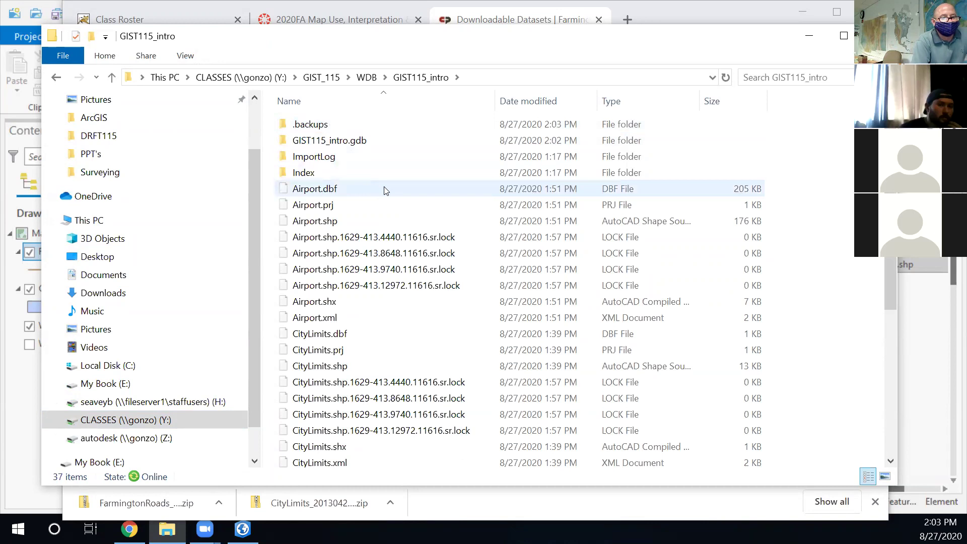
Examine the shapefile component files in GIST115_intro and select RiversandLakes_dxf.dxf and RiversandLakes_dxf.xml
scroll(384, 345, "down", 4)
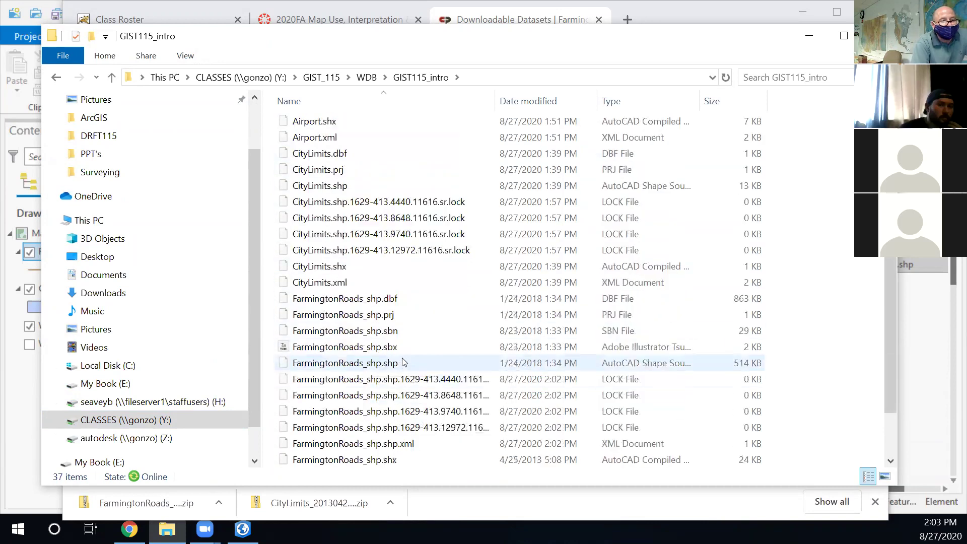
scroll(383, 398, "down", 2)
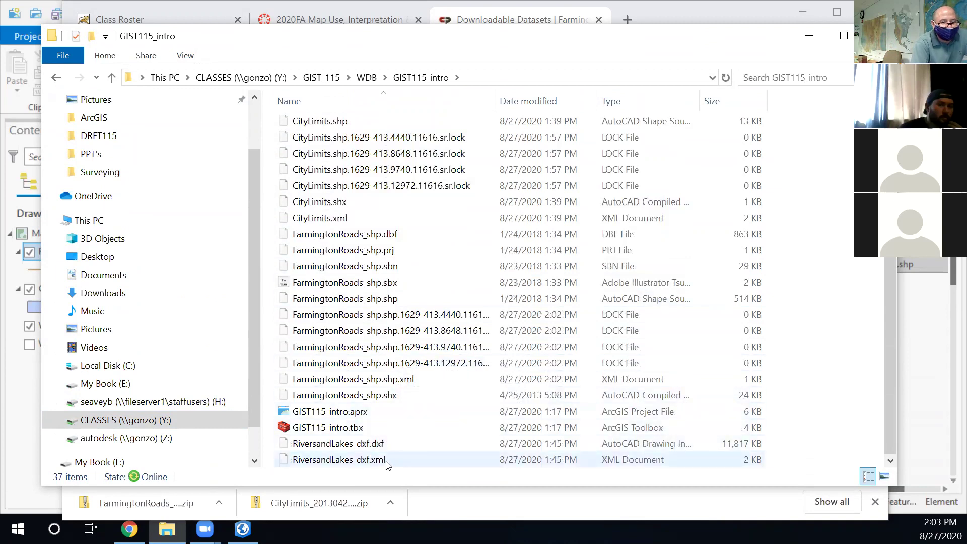
left_click_drag(388, 441, 403, 481)
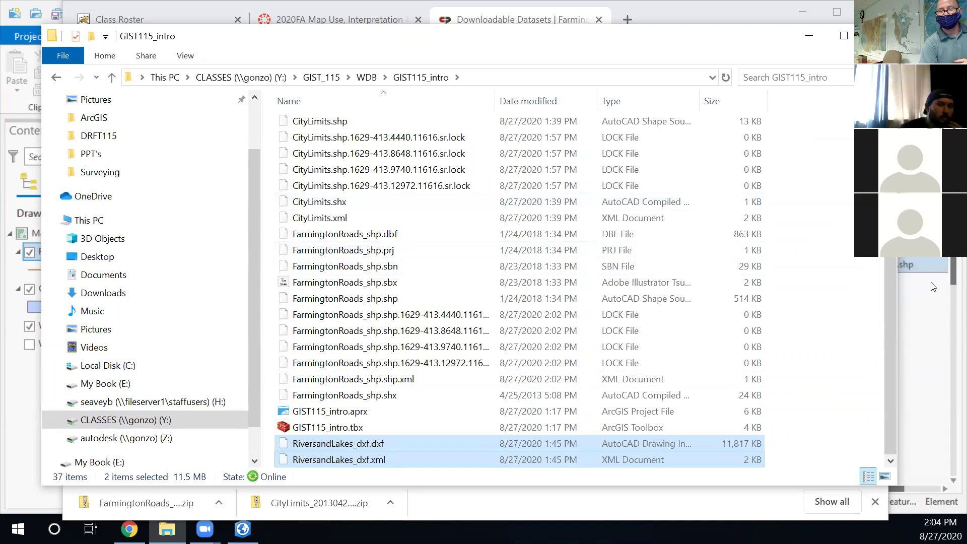
Switch back to ArcGIS Pro, collapse classData in the Catalog, and expand WDB and its GIST115_intro folder to inspect the datasets
left_click(925, 297)
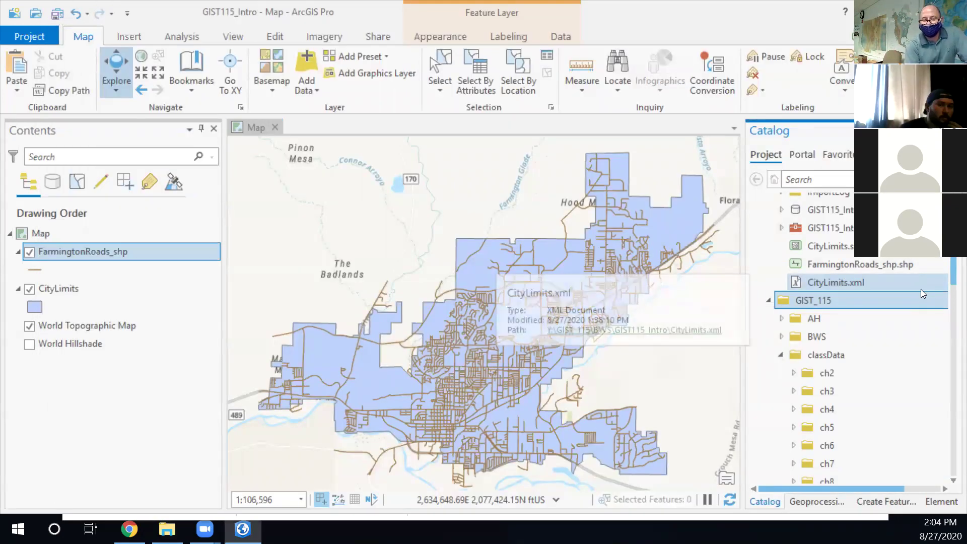
scroll(879, 363, "down", 6)
scroll(879, 364, "up", 4)
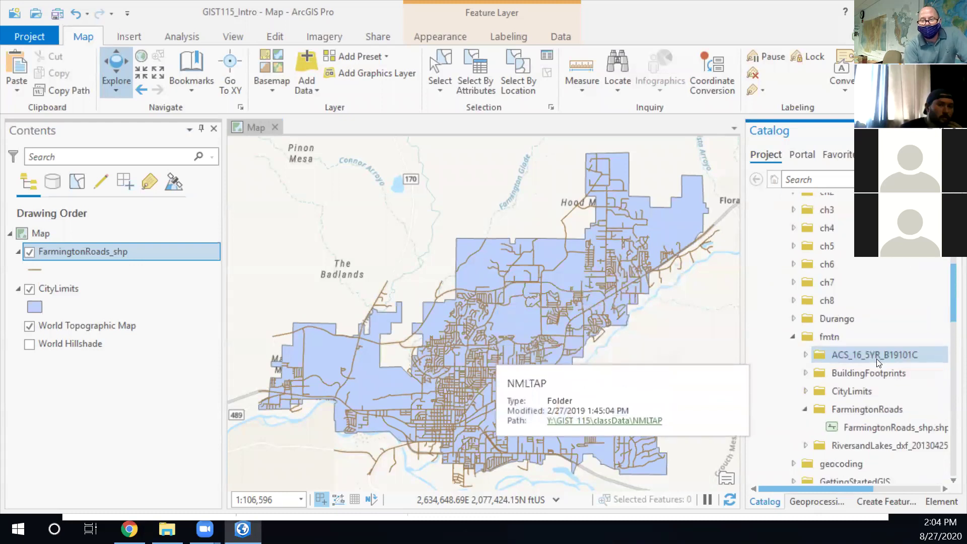
left_click(780, 246)
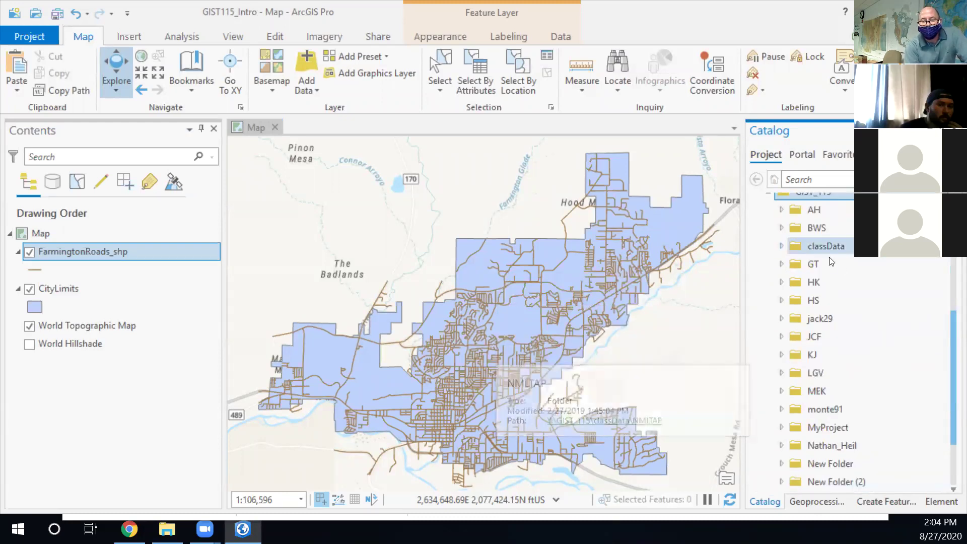
scroll(845, 317, "down", 1)
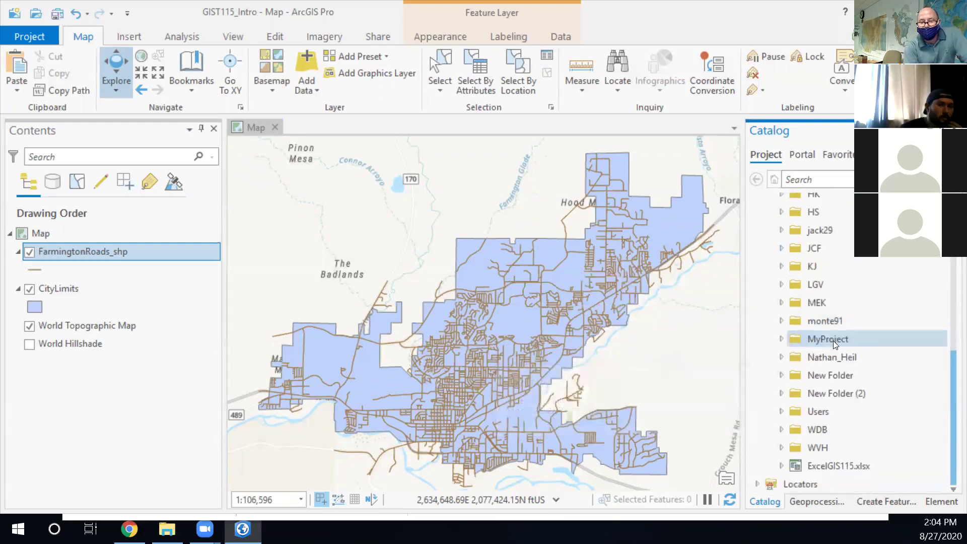
left_click(781, 429)
left_click(792, 446)
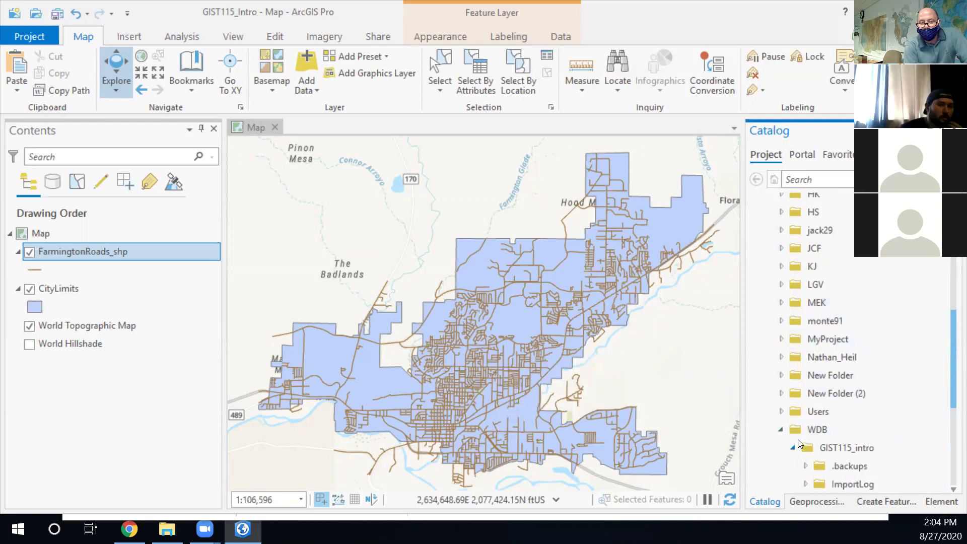
scroll(827, 377, "down", 5)
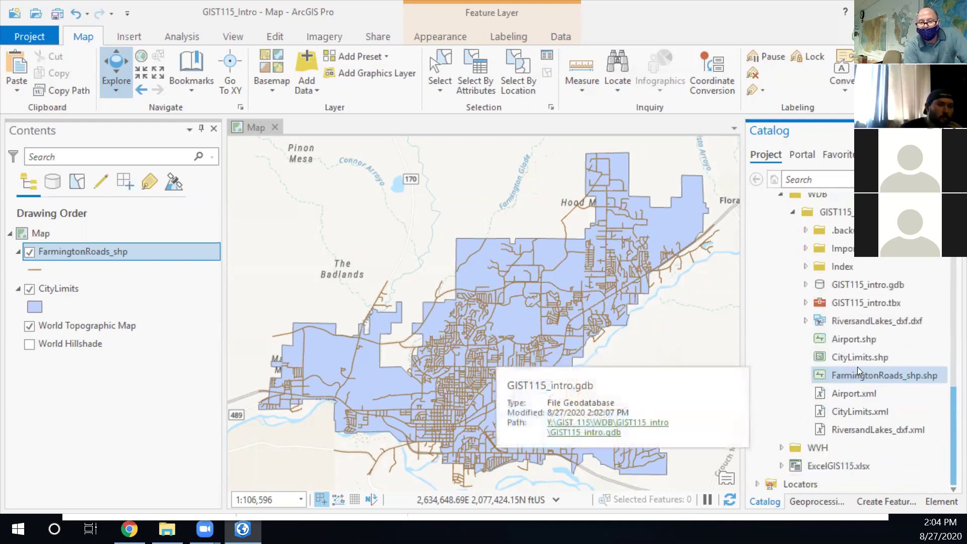
scroll(857, 366, "up", 1)
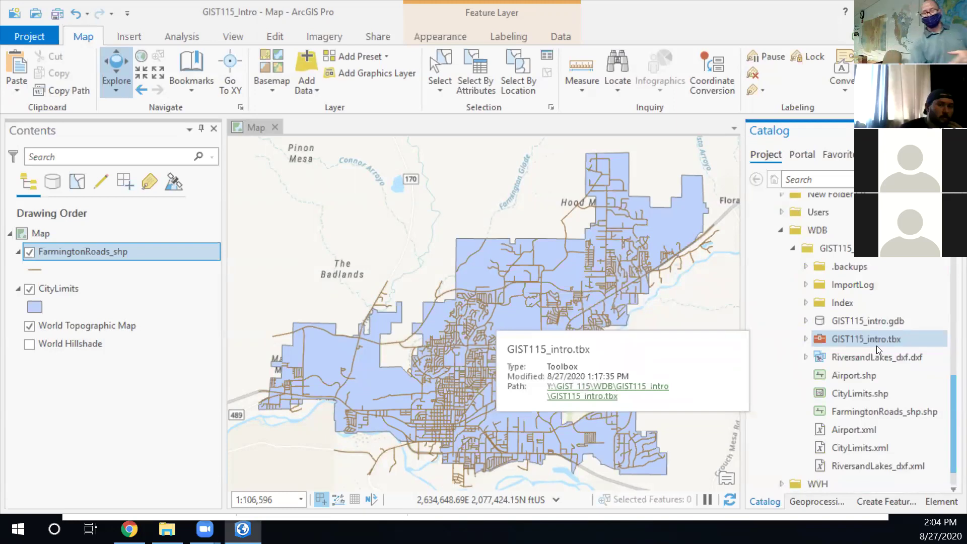
Refresh the WDB folder in the Catalog and expand GIST115_intro again to check its contents
right_click(821, 228)
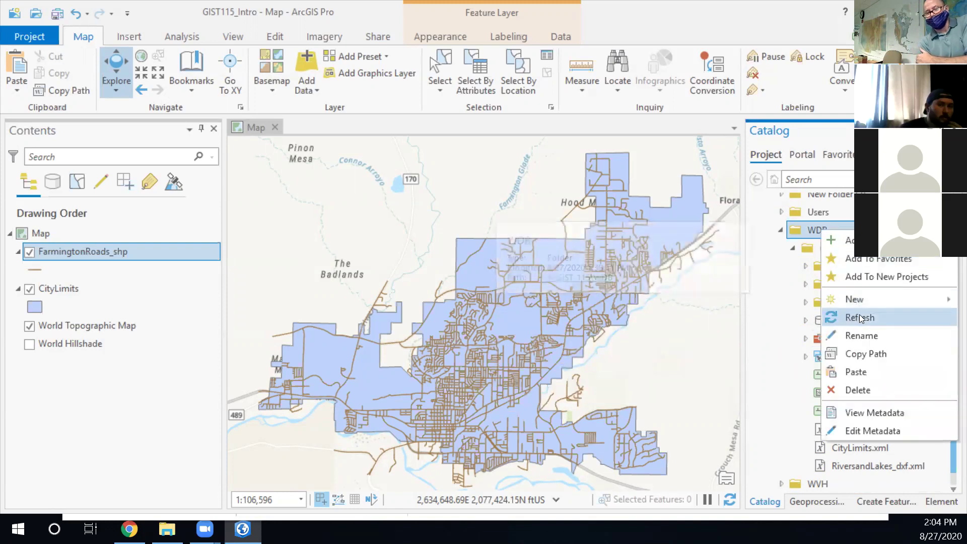
left_click(858, 316)
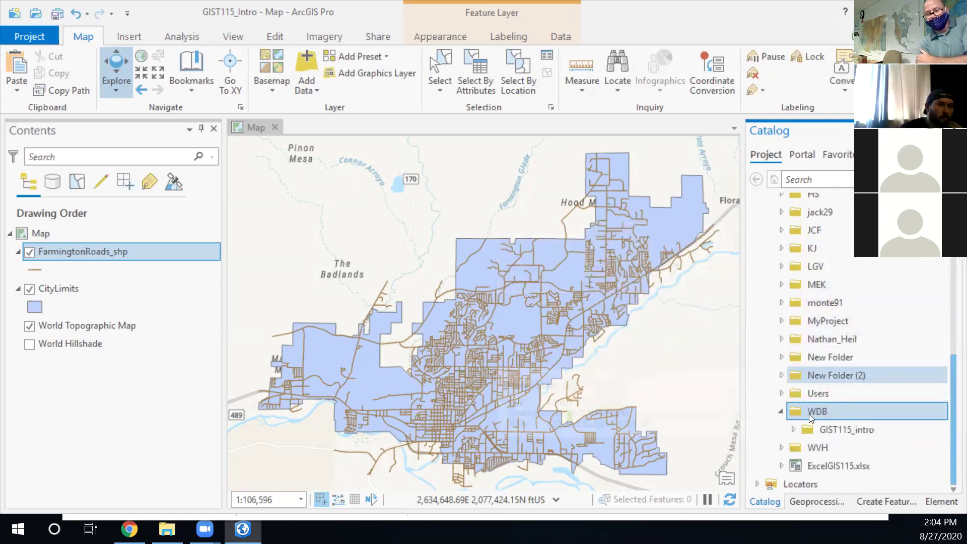
left_click(793, 429)
scroll(823, 318, "down", 2)
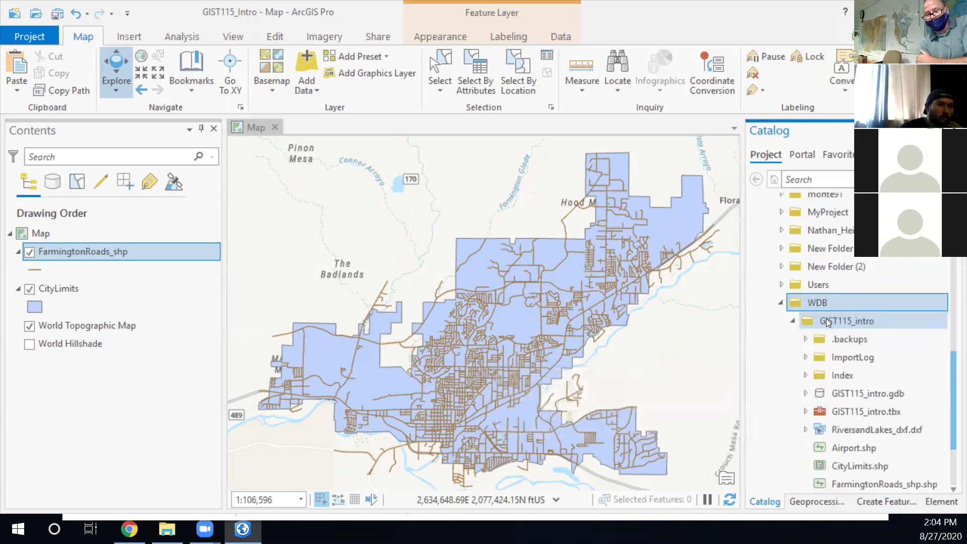
scroll(826, 318, "down", 2)
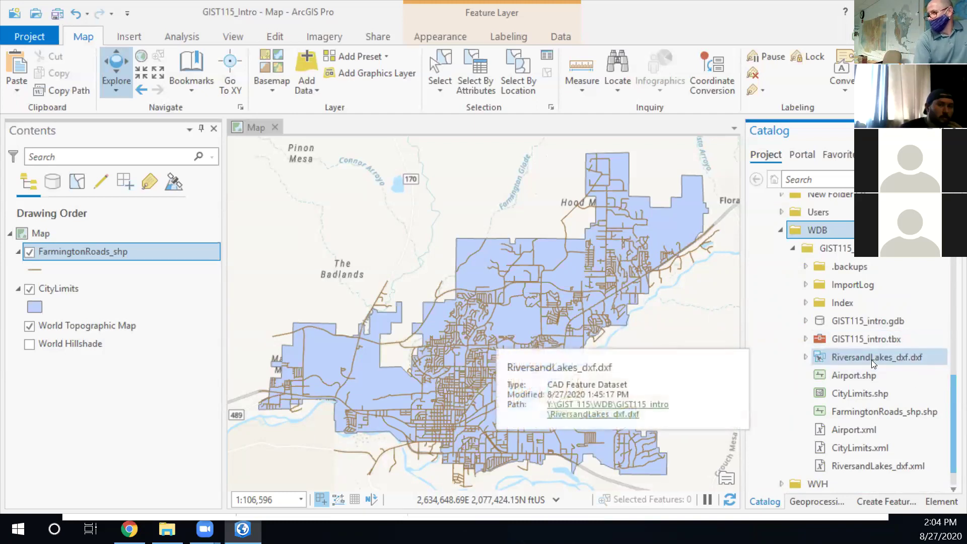
Expand the BWS folder under GIST_115 and look through its GIST115_Intro contents and other subfolders
scroll(941, 352, "up", 5)
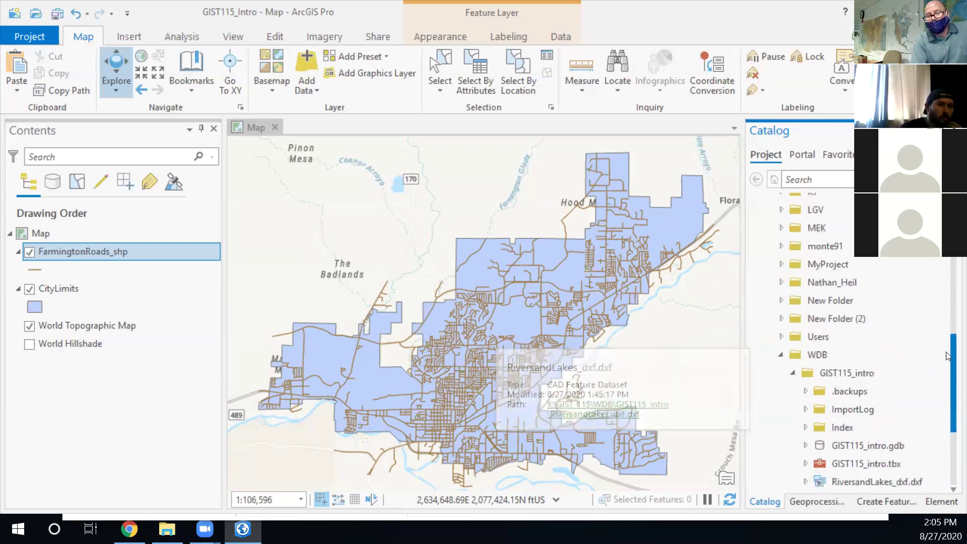
scroll(943, 312, "up", 3)
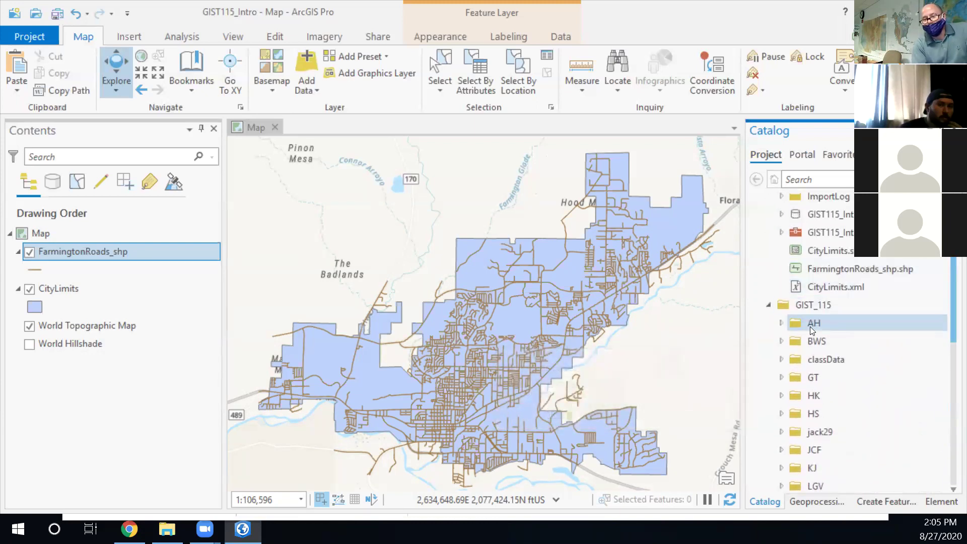
left_click(782, 342)
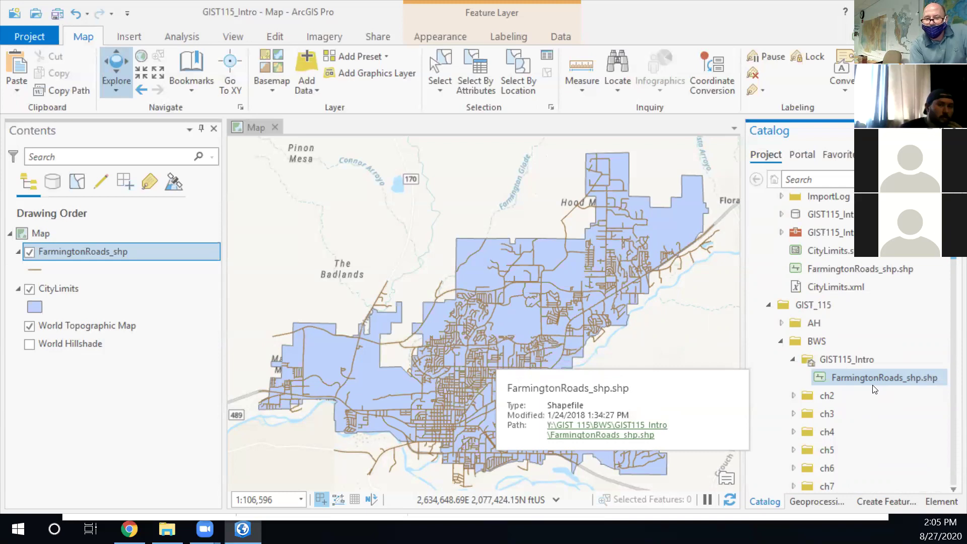
scroll(874, 389, "down", 2)
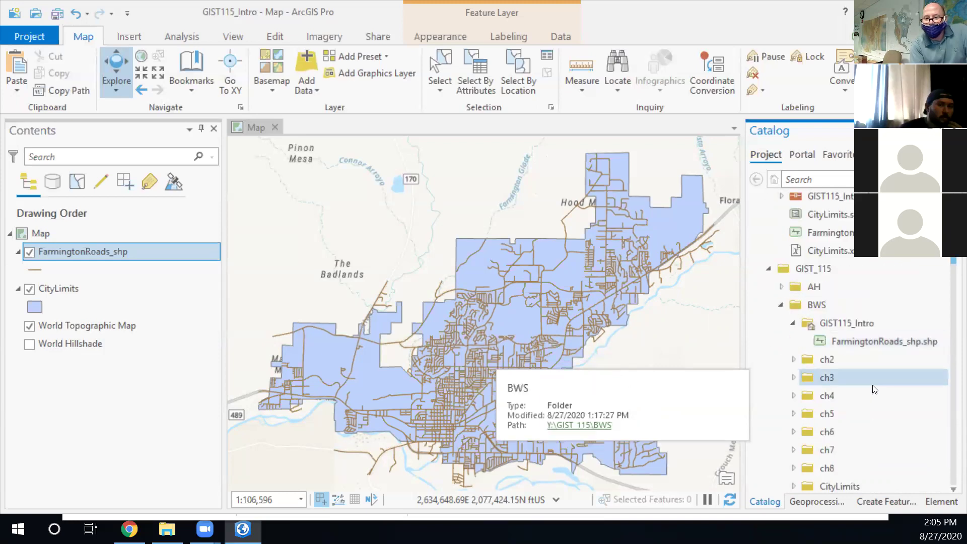
scroll(875, 390, "down", 6)
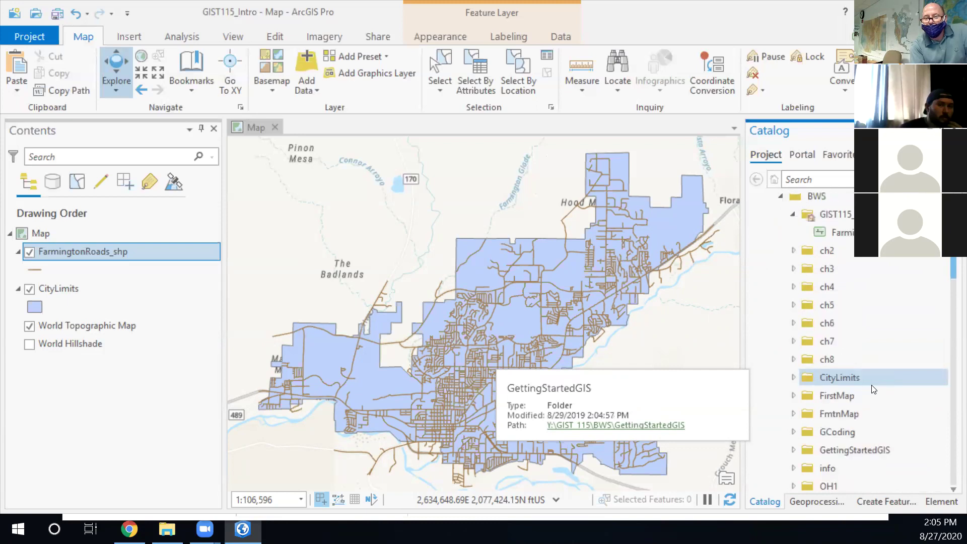
Refresh the GIST115_Intro folder under BWS in the Catalog and expand it to show its contents
scroll(873, 389, "up", 4)
left_click(804, 287)
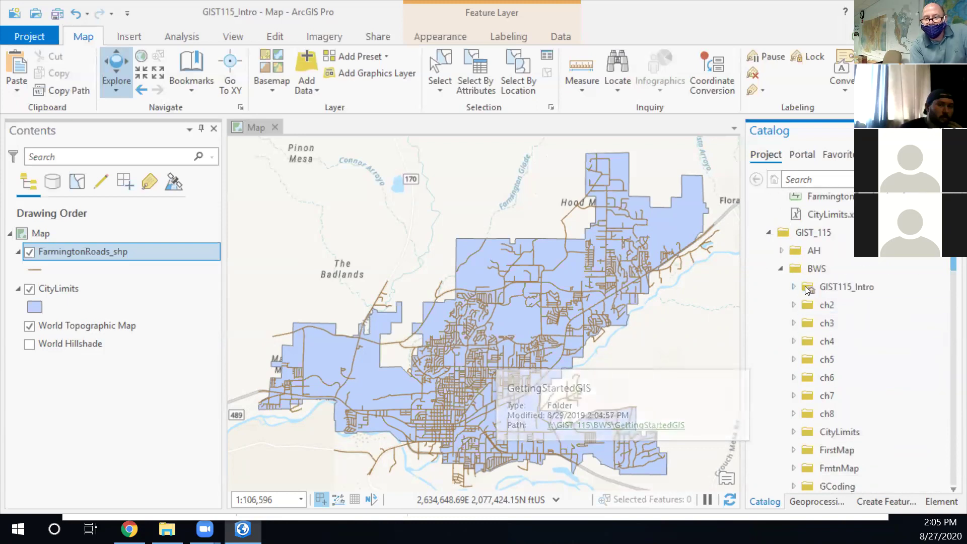
right_click(825, 287)
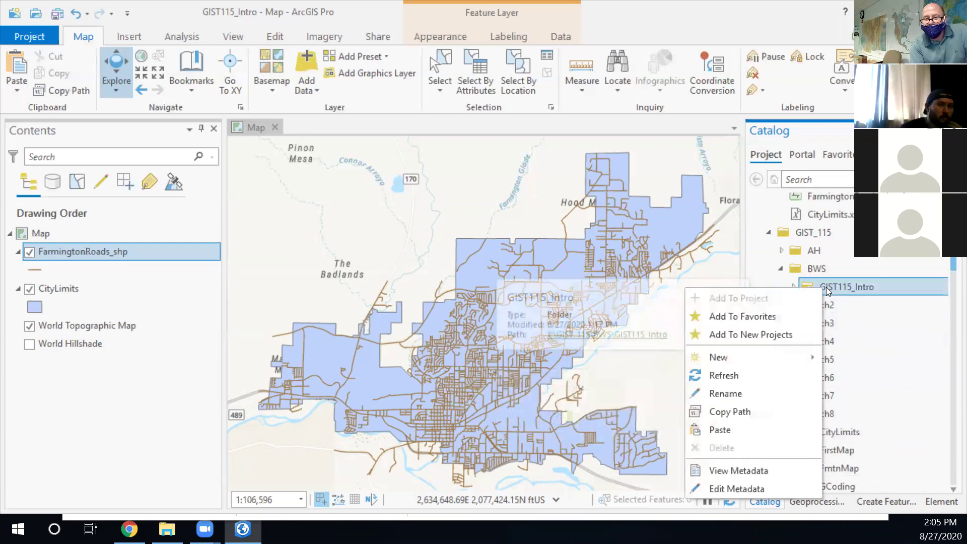
left_click(737, 375)
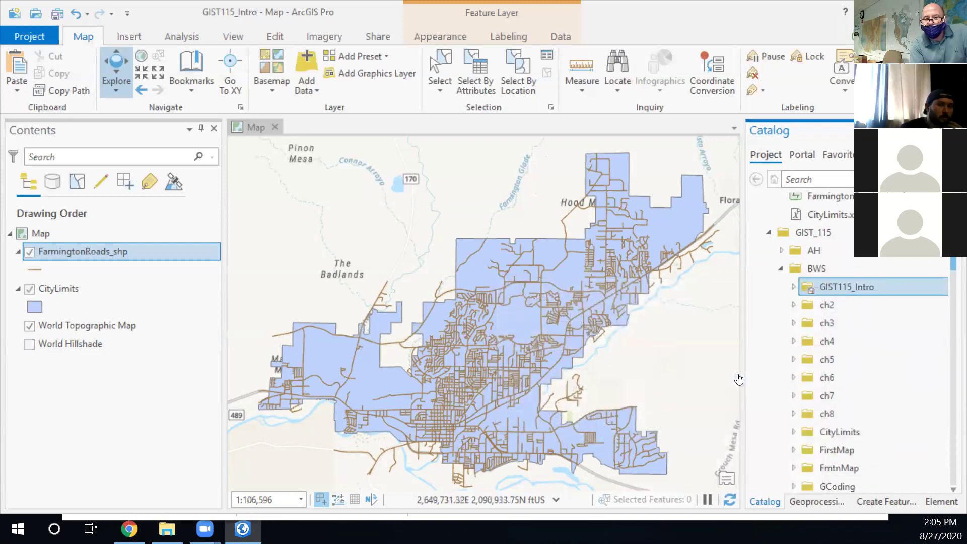
left_click(794, 288)
Start a single feature class import into GIST115_Intro.gdb and browse for its input features
mouse_move(863, 346)
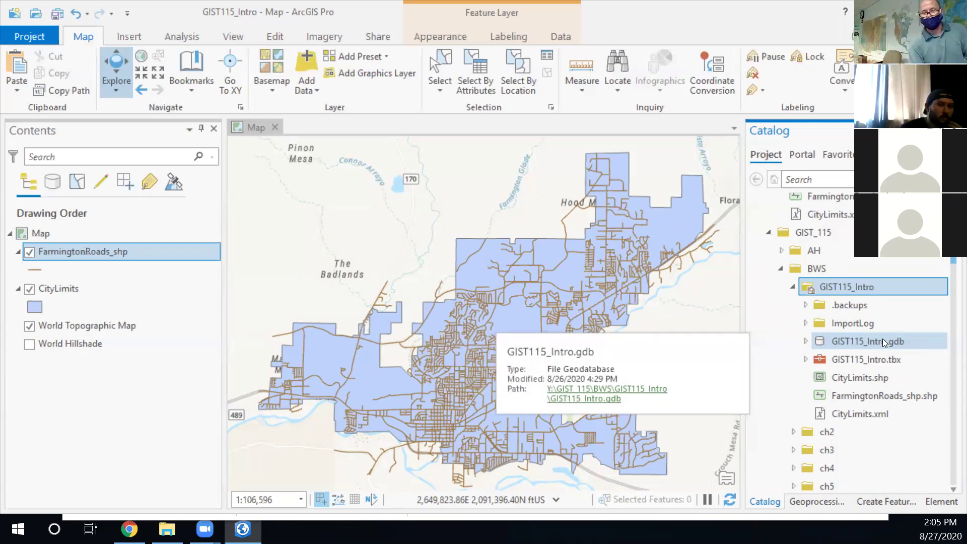
right_click(885, 341)
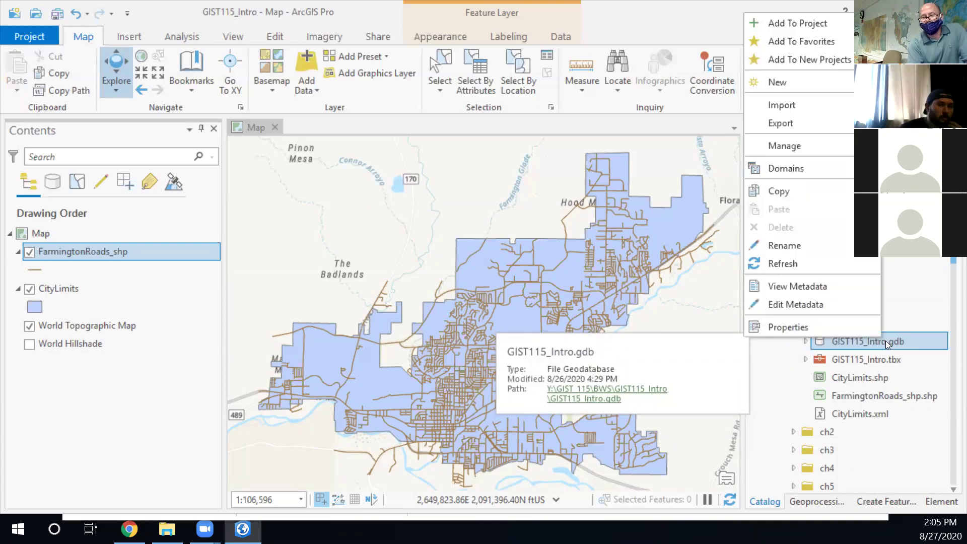
mouse_move(802, 105)
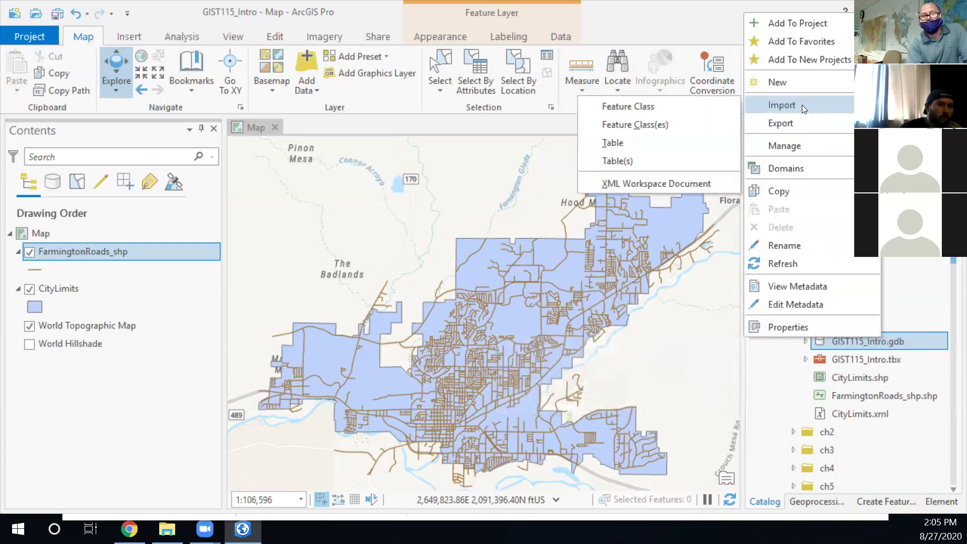
left_click(664, 106)
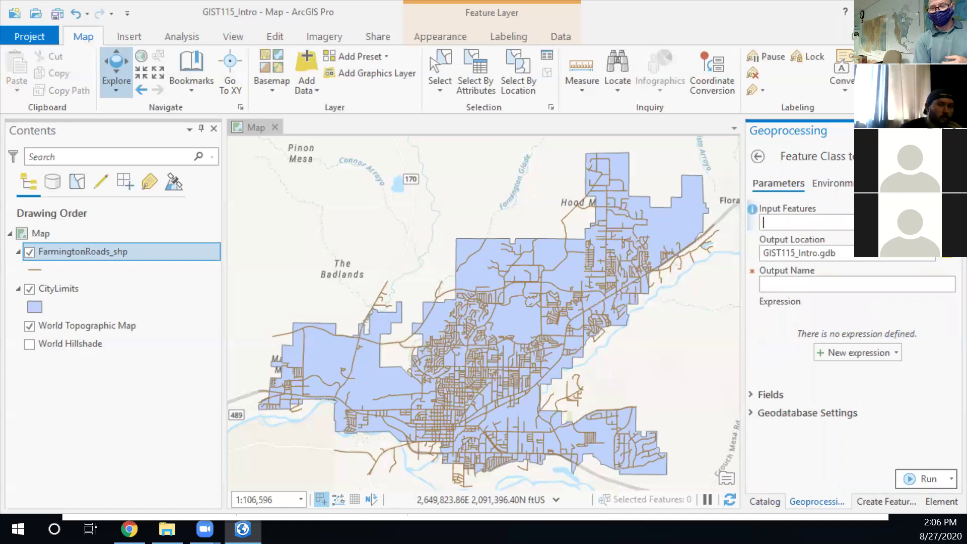
left_click(947, 222)
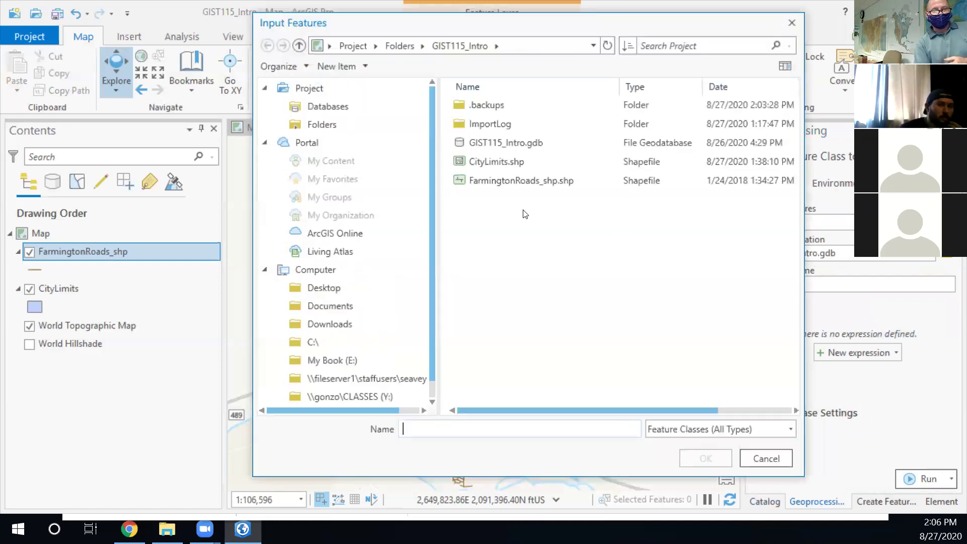
Browse the CLASSES (Y:) drive to the GIST115_intro folder inside GIST_115 and WDB
scroll(350, 317, "down", 1)
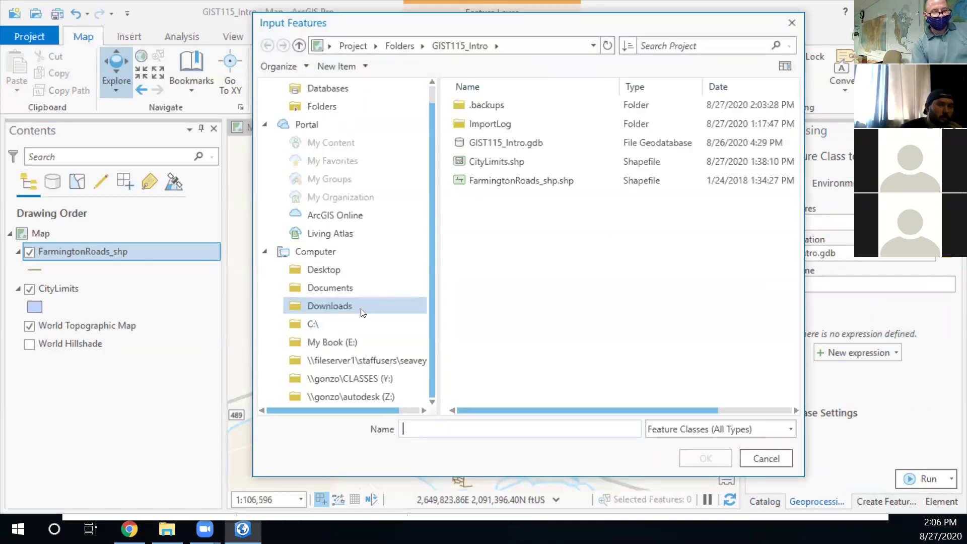
left_click(340, 378)
scroll(533, 241, "down", 4)
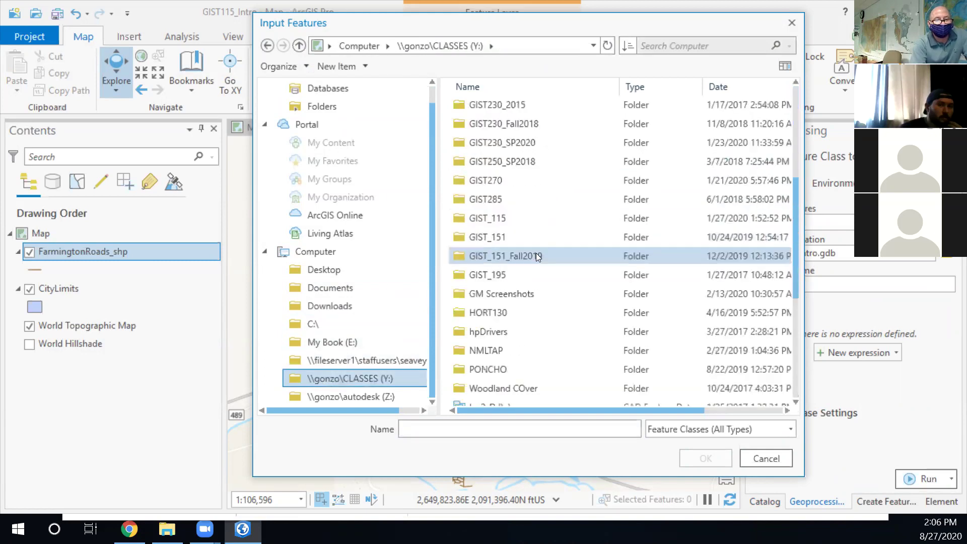
double_click(518, 218)
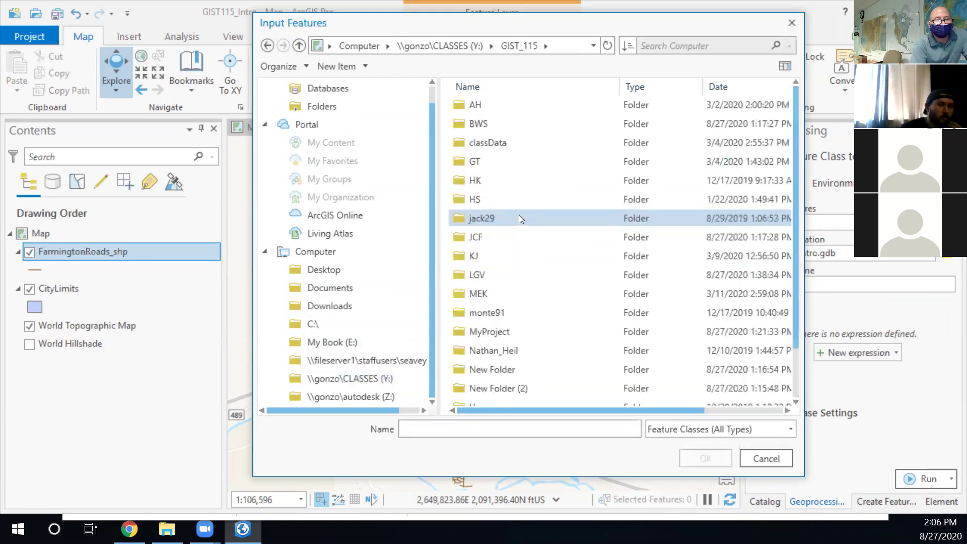
scroll(504, 348, "down", 1)
left_click(493, 368)
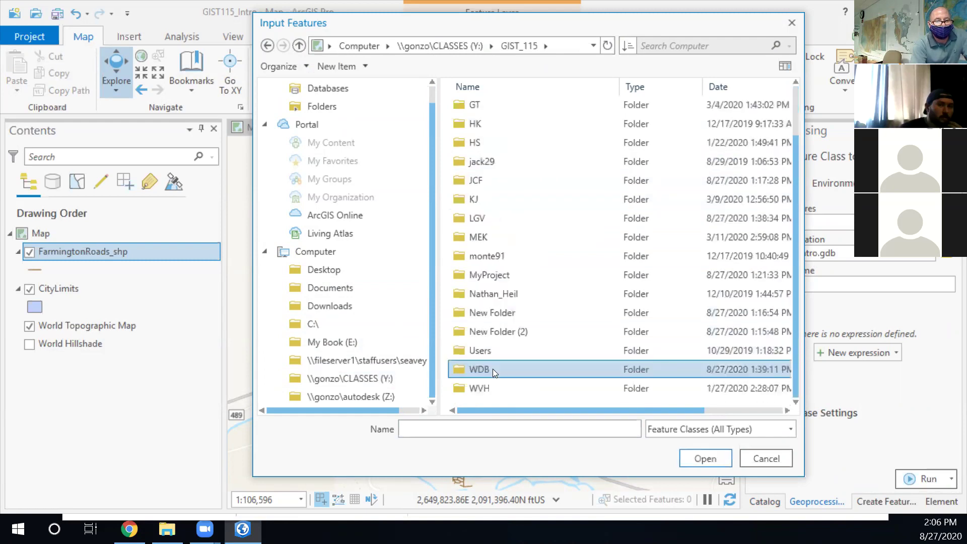
double_click(493, 368)
double_click(509, 104)
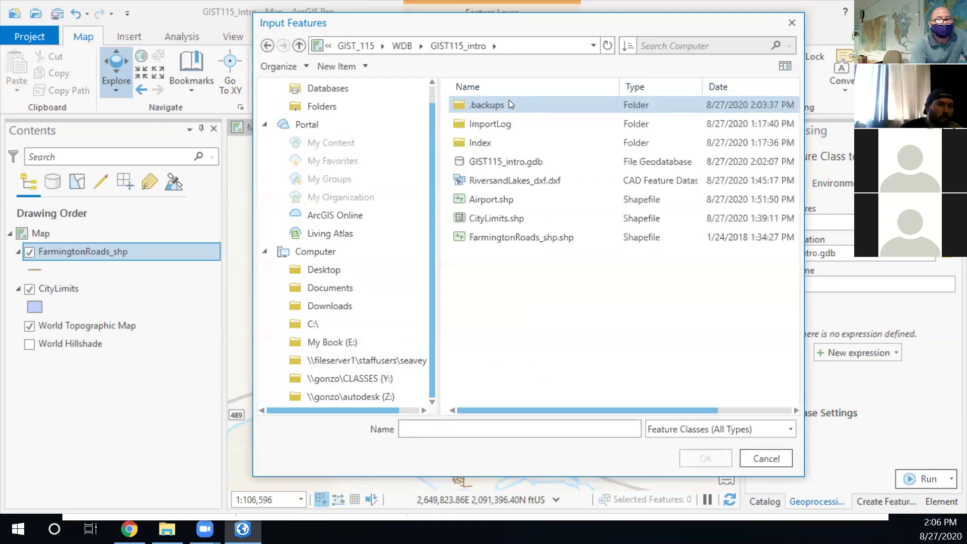
Choose the Polygon feature class inside RiversandLakes_dxf.dxf as the input features
left_click(497, 180)
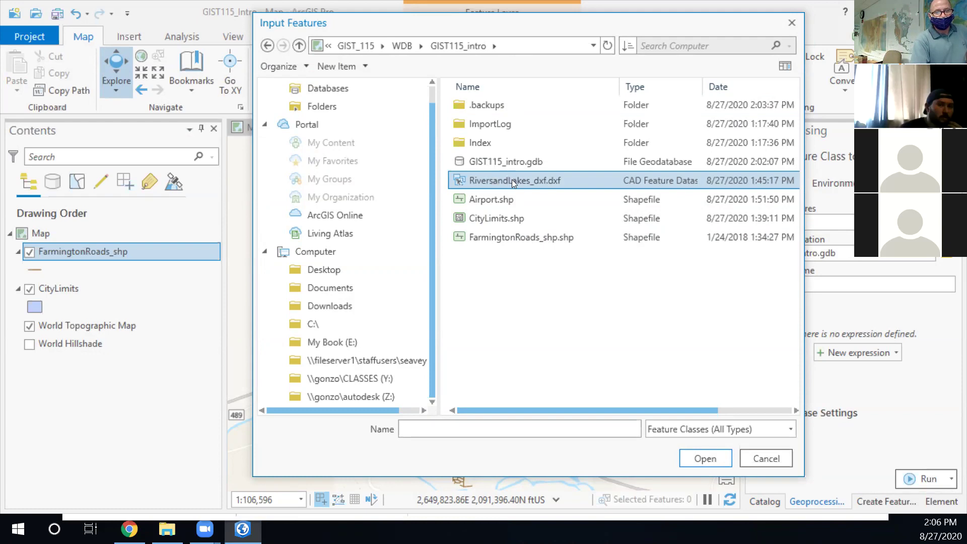
left_click(691, 457)
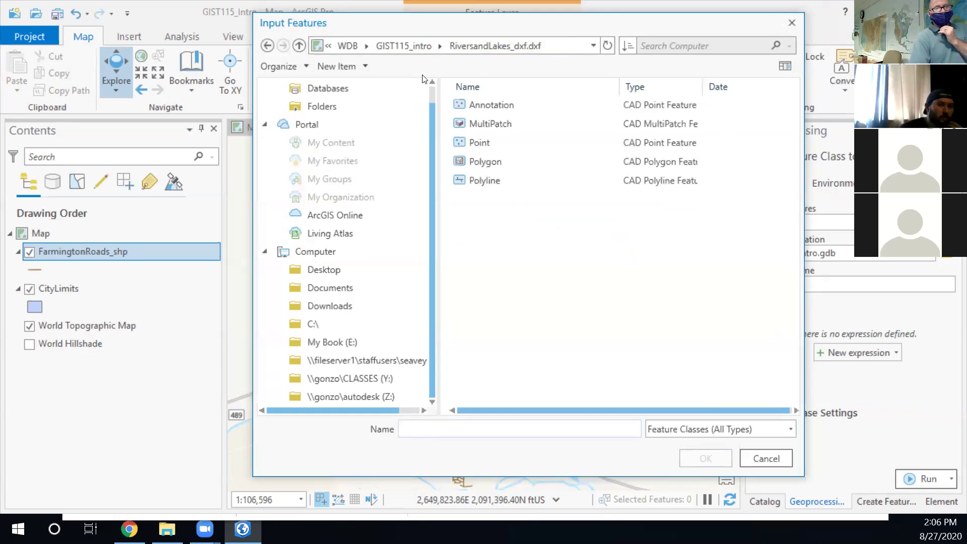
left_click(480, 160)
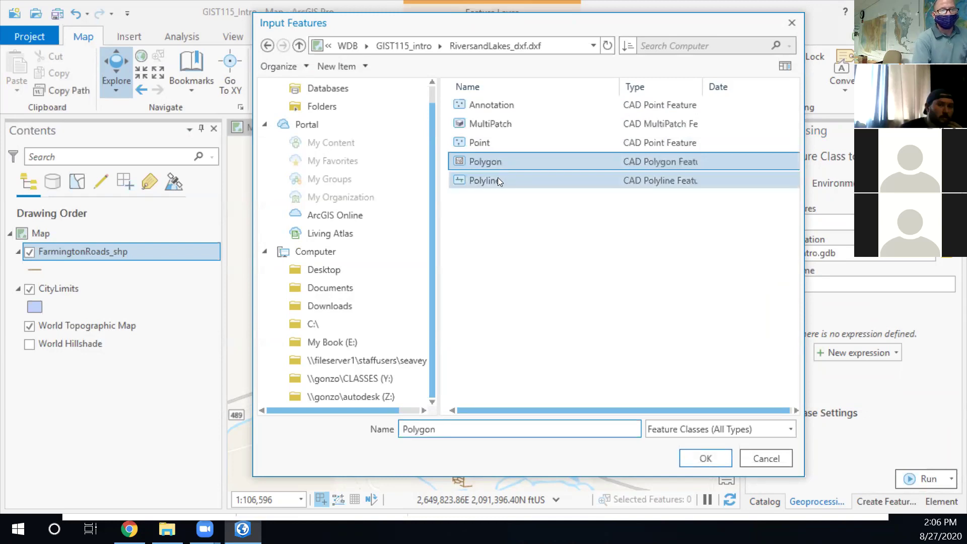
left_click(496, 181)
left_click(500, 161)
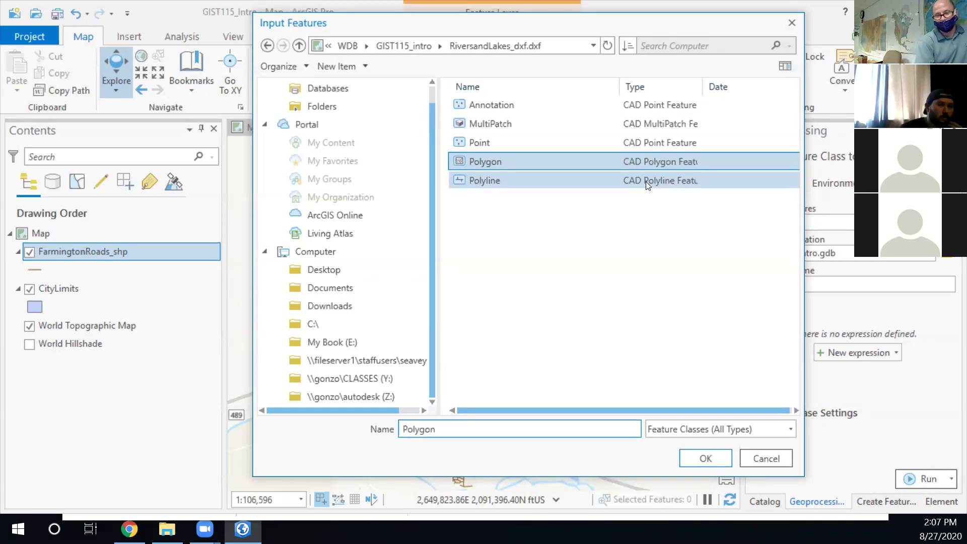
left_click(693, 452)
Name the output feature class fmtnLakes
left_click(784, 284)
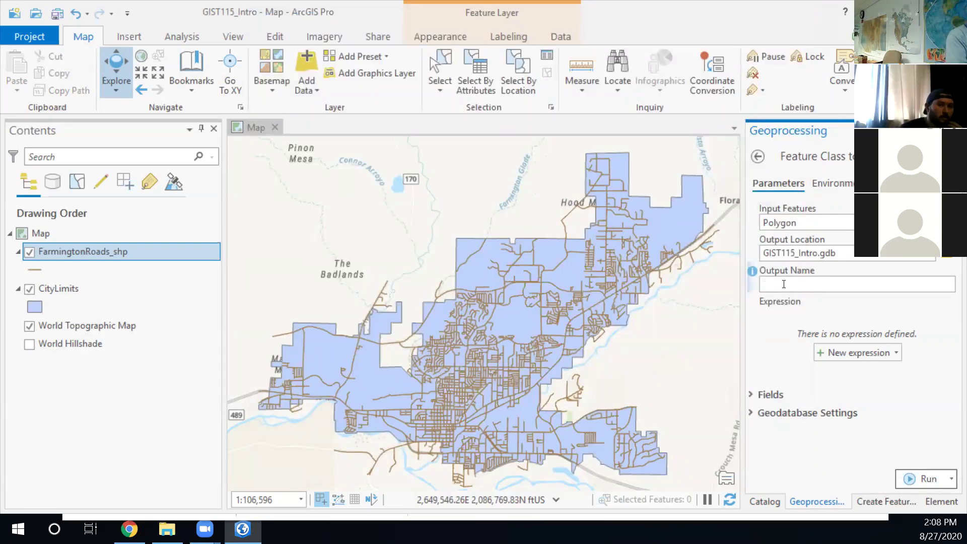
type("ro")
key("BackSpace")
key("BackSpace")
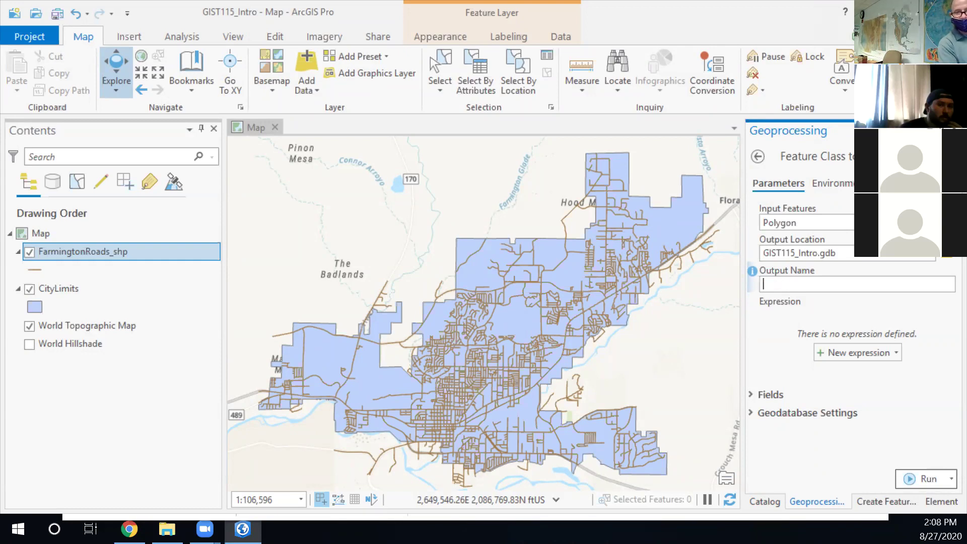
type("fmtnLakes")
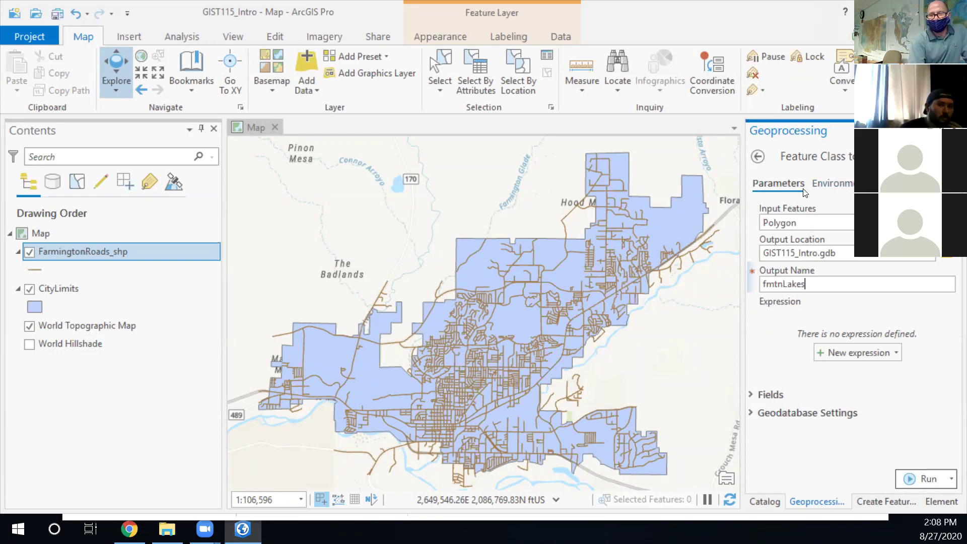
Set the output coordinate system environment to match the current map and run the Feature Class to Feature Class conversion
left_click(830, 182)
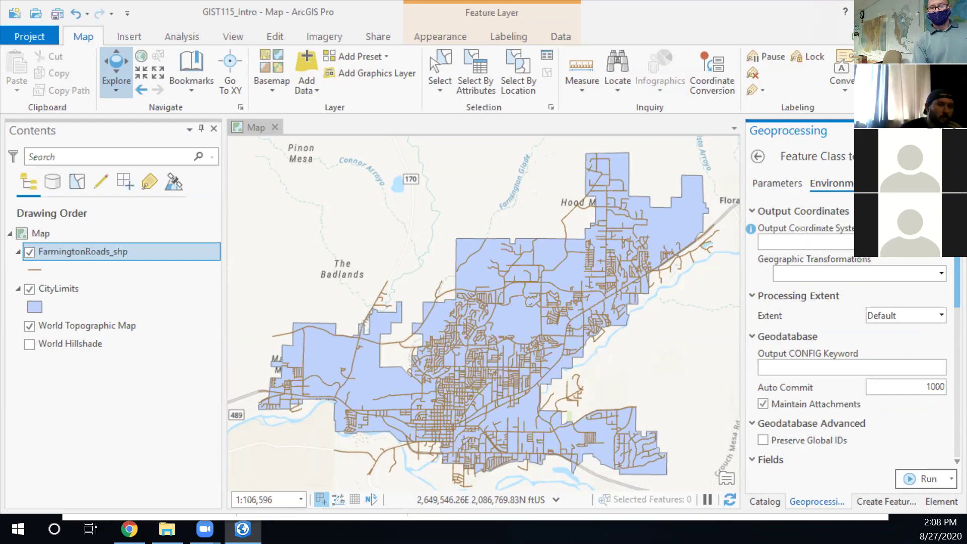
left_click(929, 242)
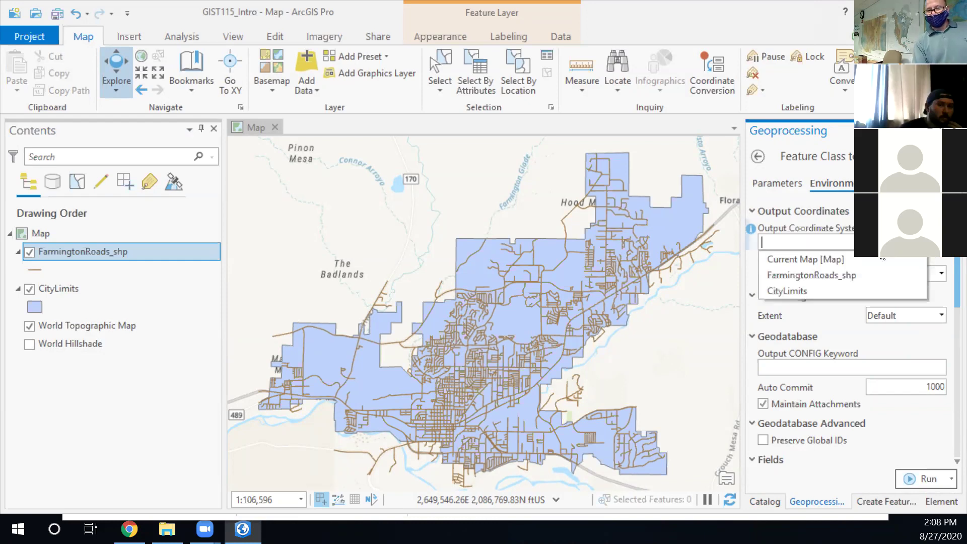
left_click(833, 258)
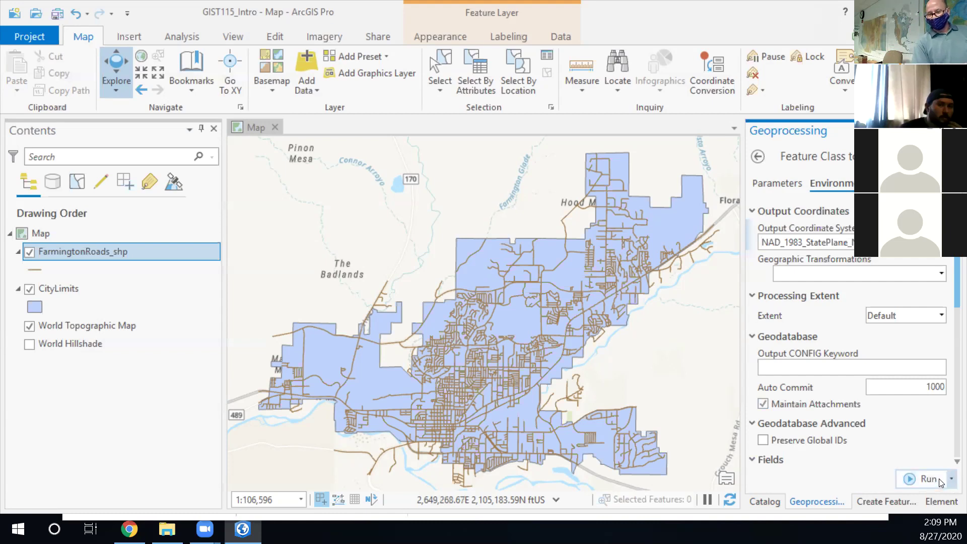
left_click(922, 479)
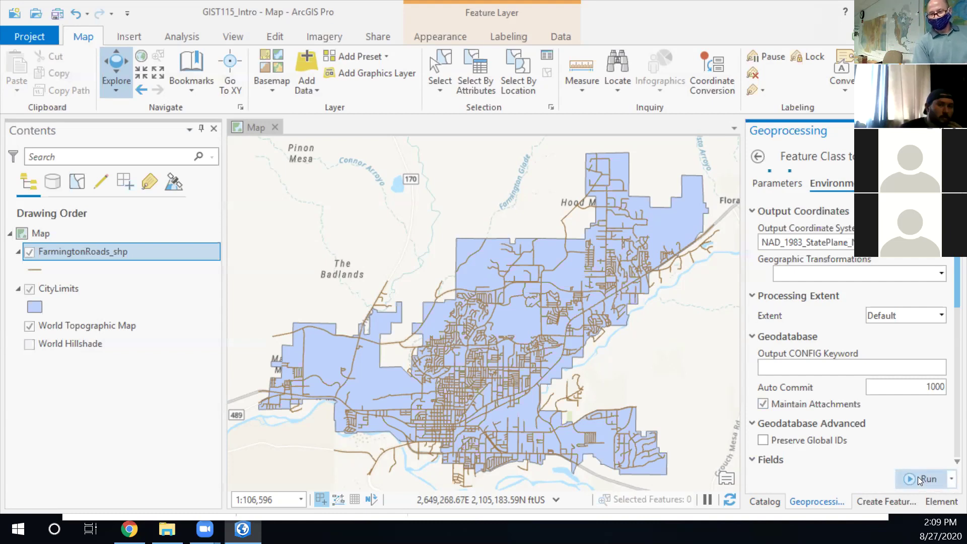
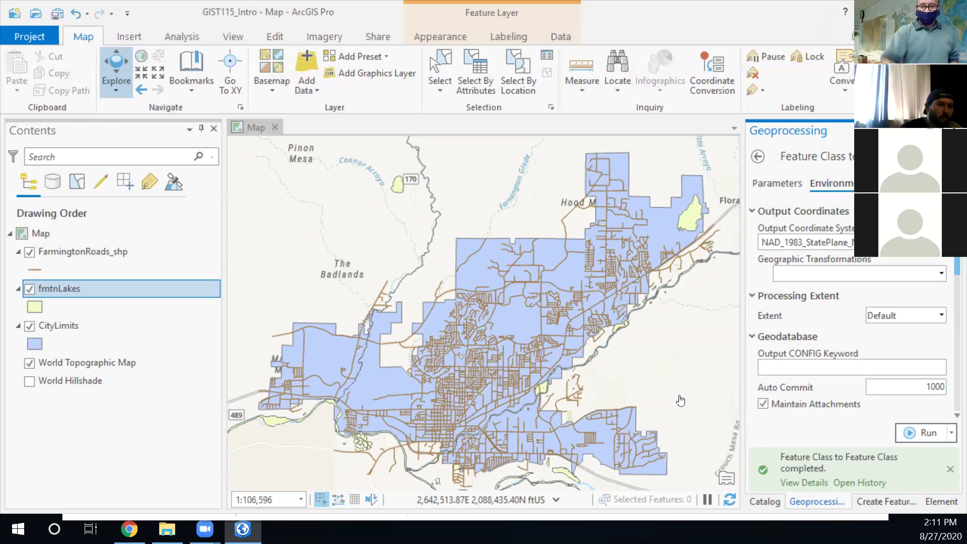
left_click(765, 500)
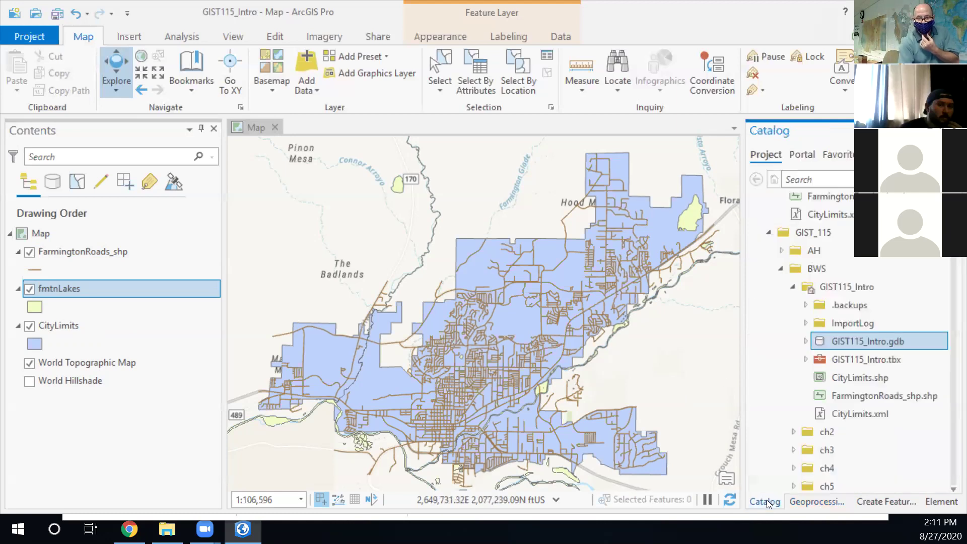
mouse_move(881, 340)
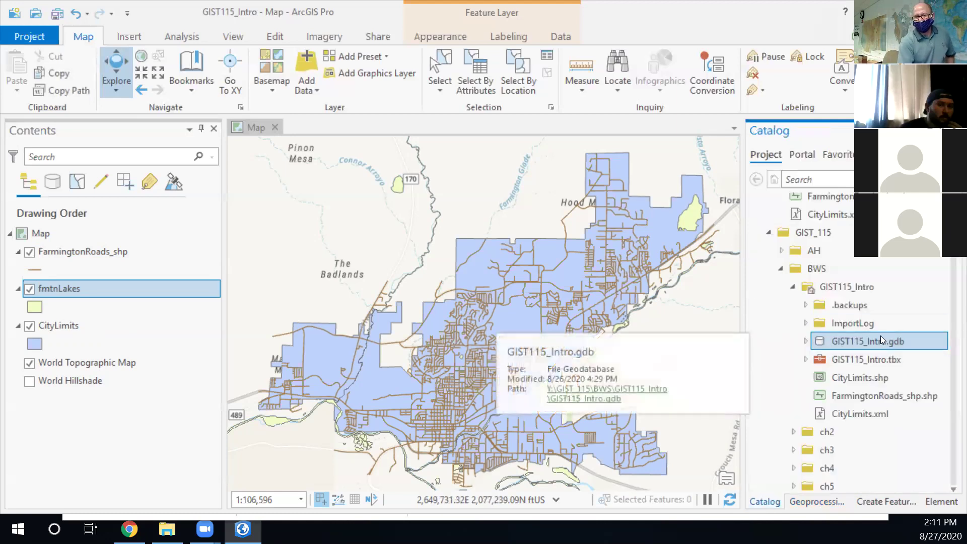
right_click(834, 338)
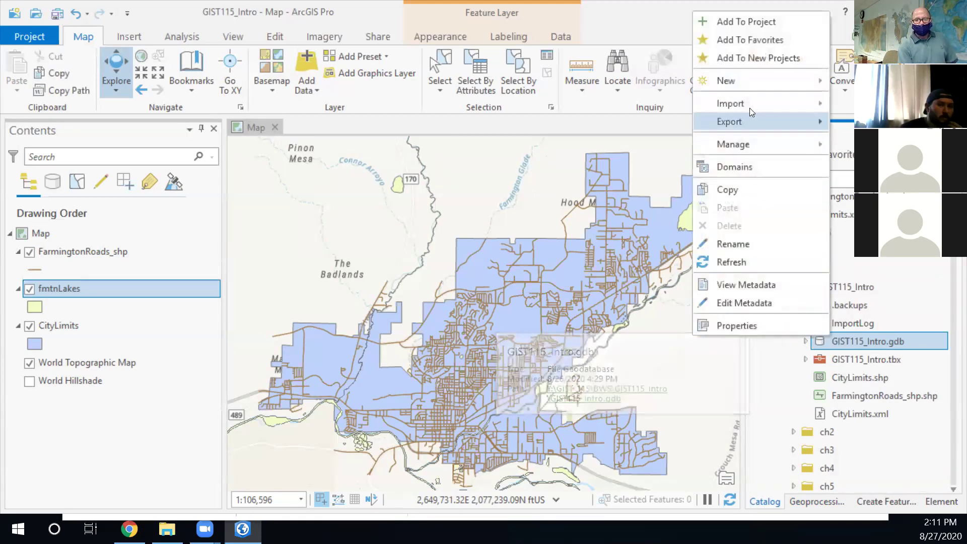
mouse_move(747, 101)
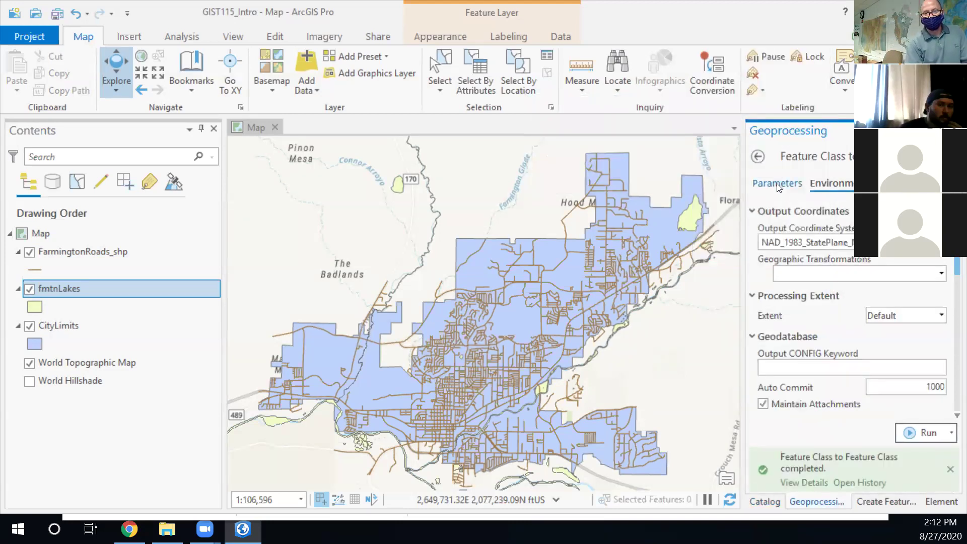
Change the conversion tool's input features to the Polyline feature class inside RiversandLakes_dxf.dxf
left_click(776, 183)
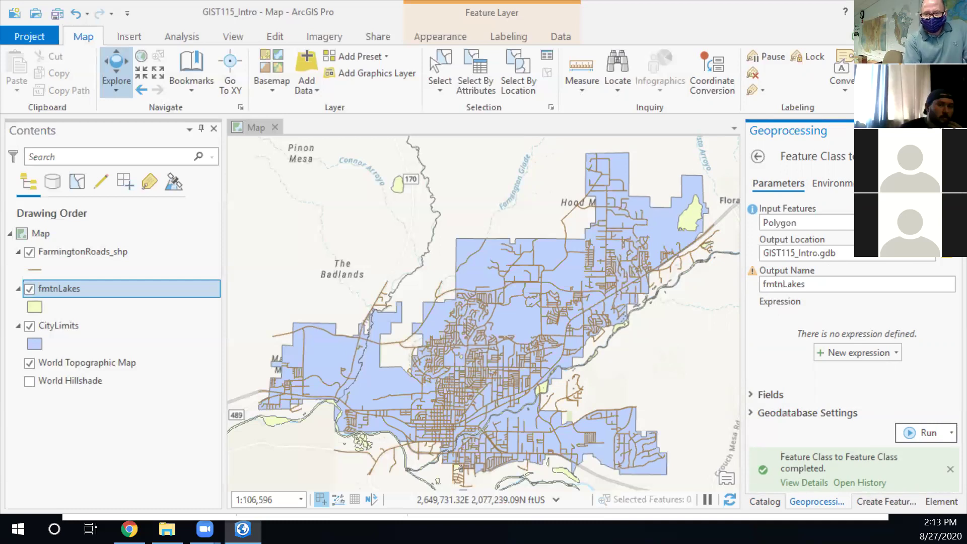
left_click(929, 222)
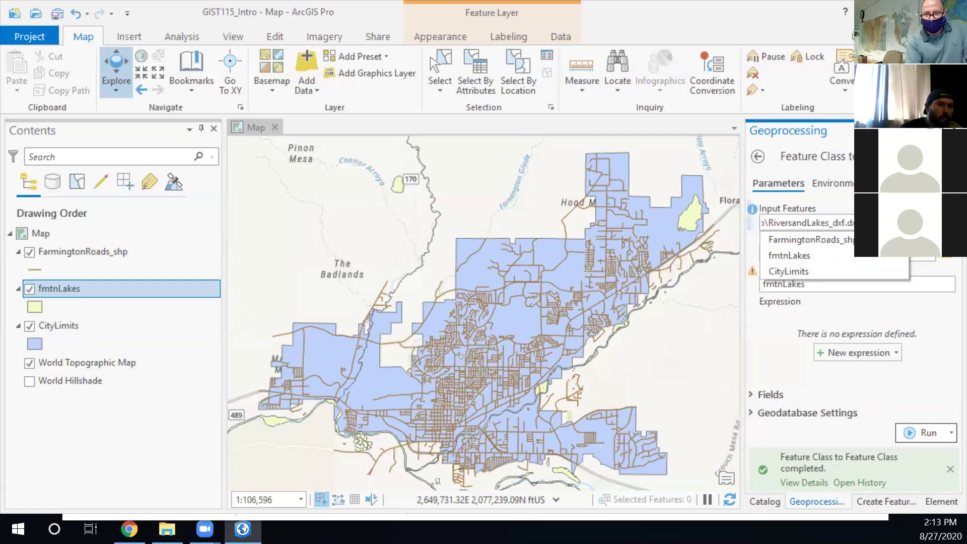
key("Escape")
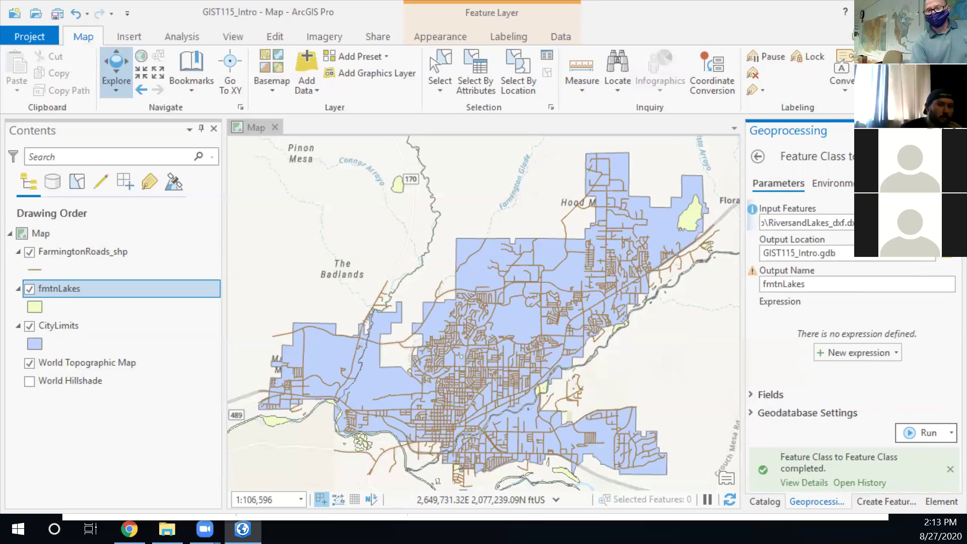
left_click(947, 222)
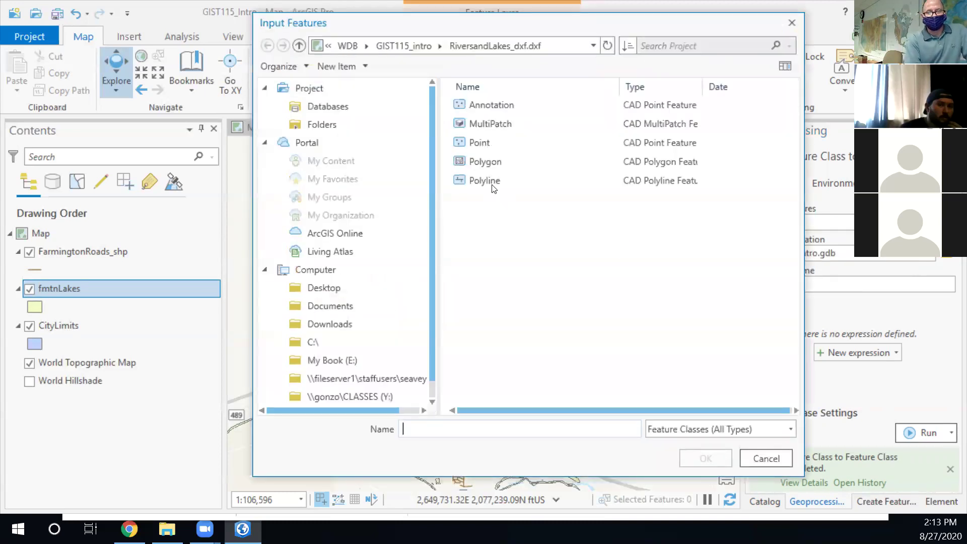
left_click(490, 181)
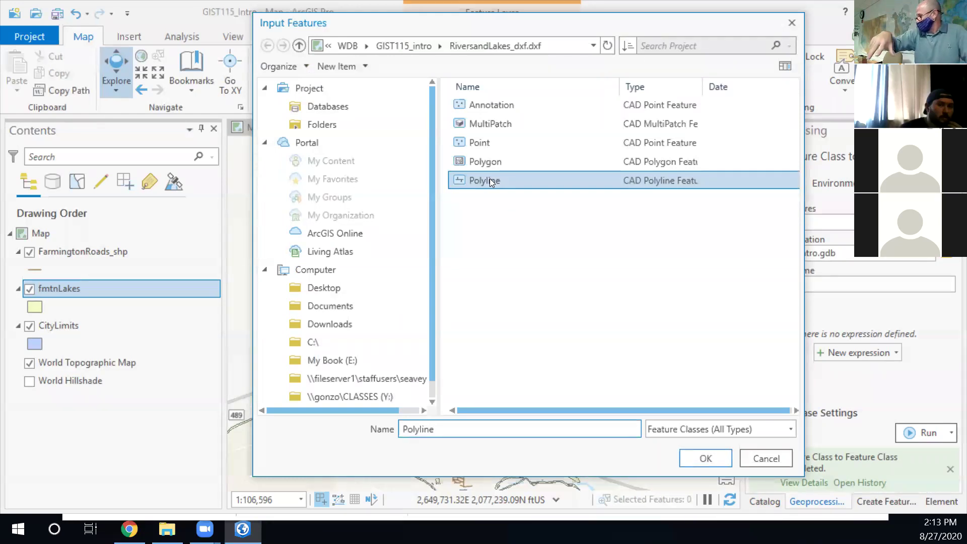
left_click(704, 457)
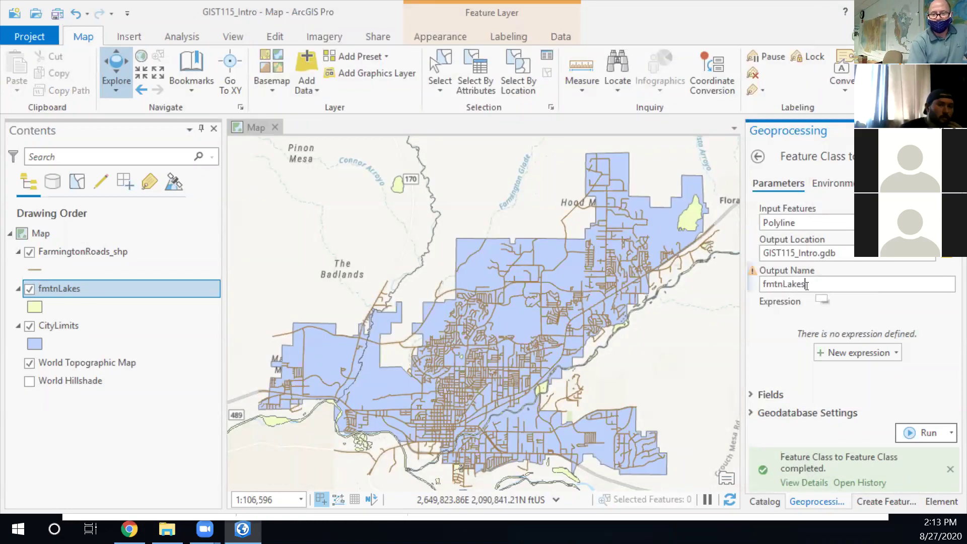
Name the output feature class fmtnRivers, review the output coordinate system environment and run the Feature Class to Feature Class conversion
left_click_drag(805, 283, 785, 285)
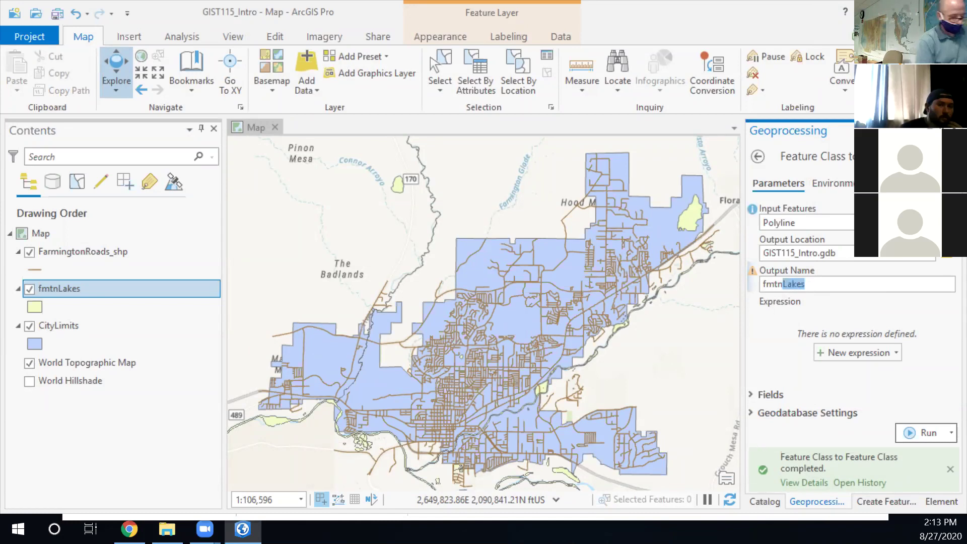
type("Rivers")
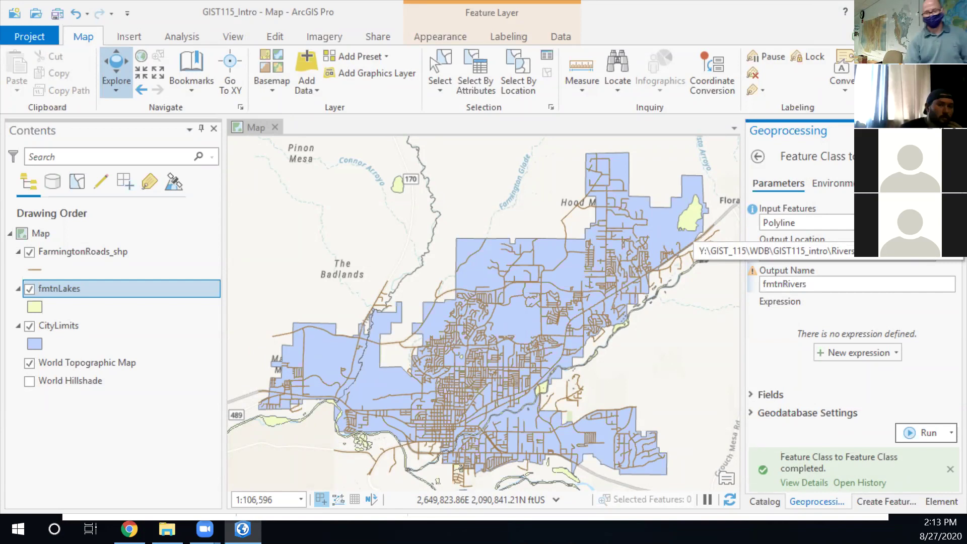
left_click(829, 183)
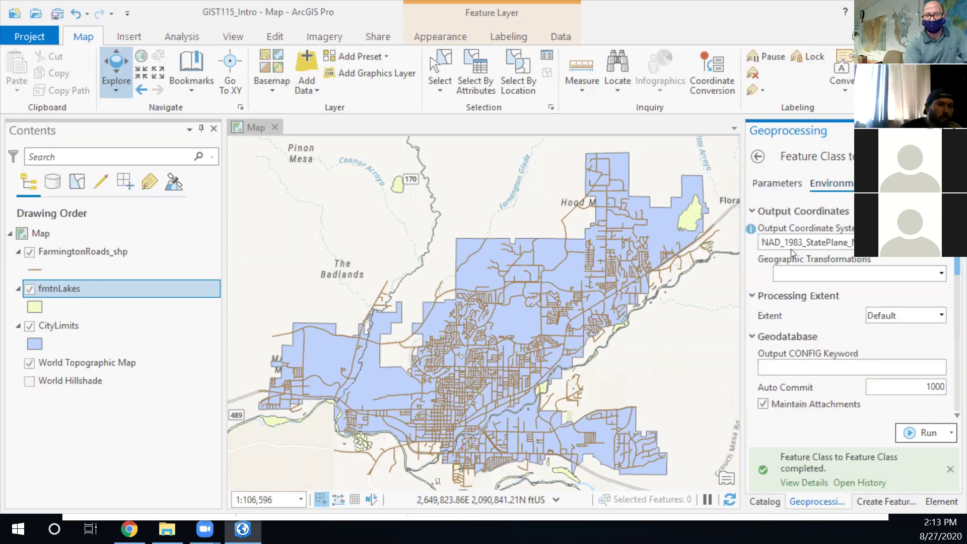
left_click(909, 433)
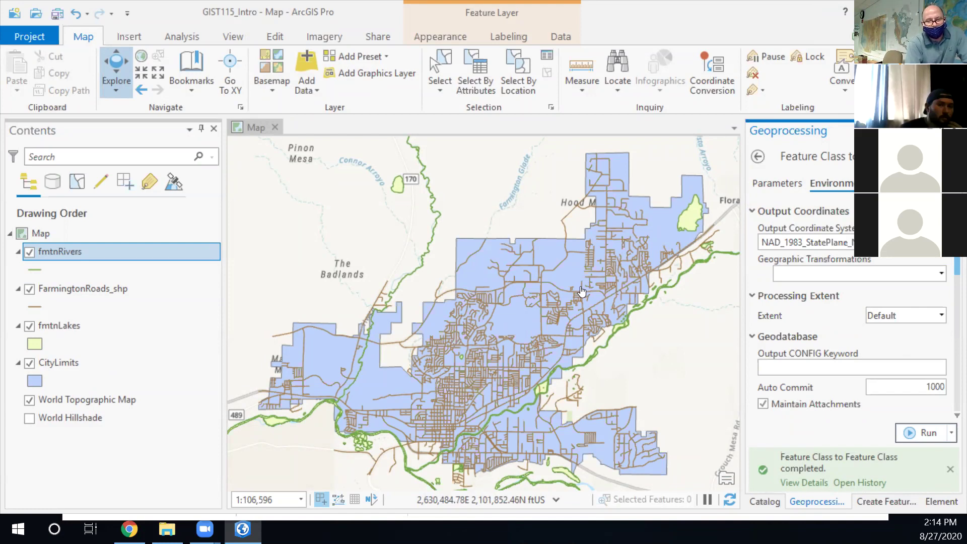
Hide the World Topographic Map layer and examine how the fmtnRivers lines coincide with the fmtnLakes polygons
scroll(581, 291, "up", 8)
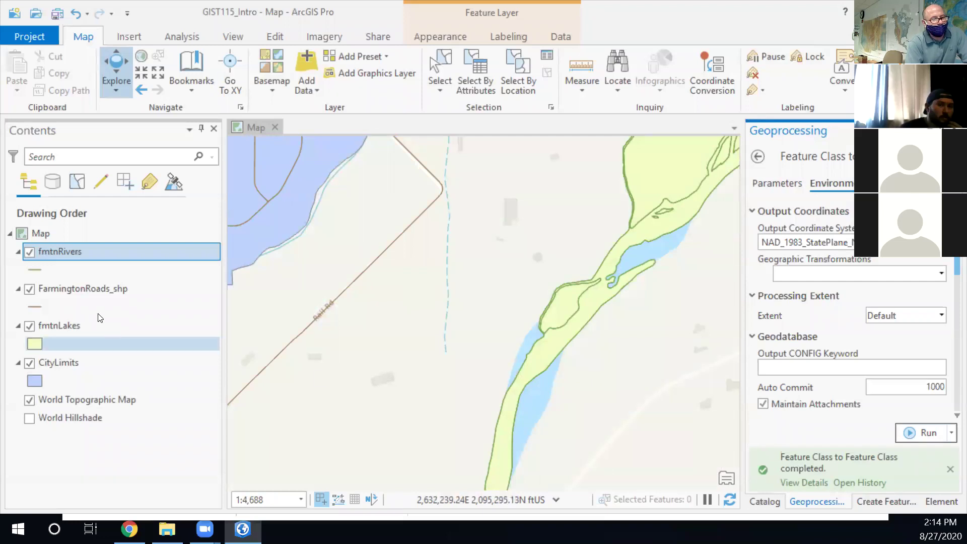
left_click(29, 400)
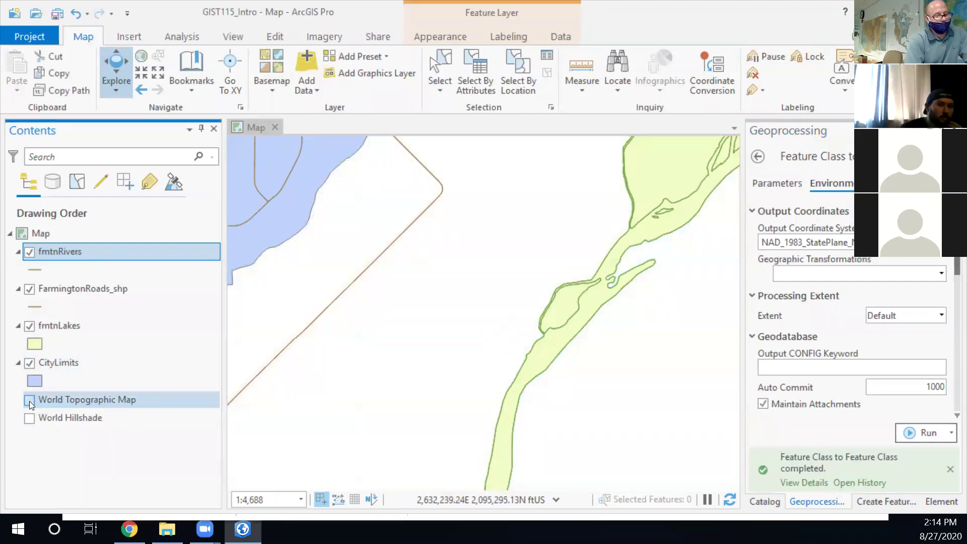
scroll(562, 328, "down", 1)
scroll(562, 327, "down", 4)
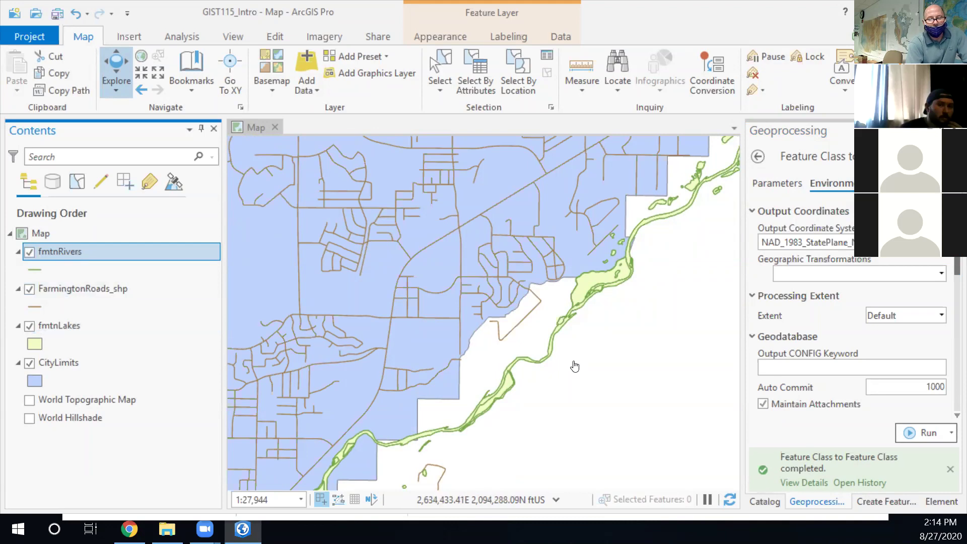
scroll(575, 366, "down", 4)
scroll(576, 371, "up", 2)
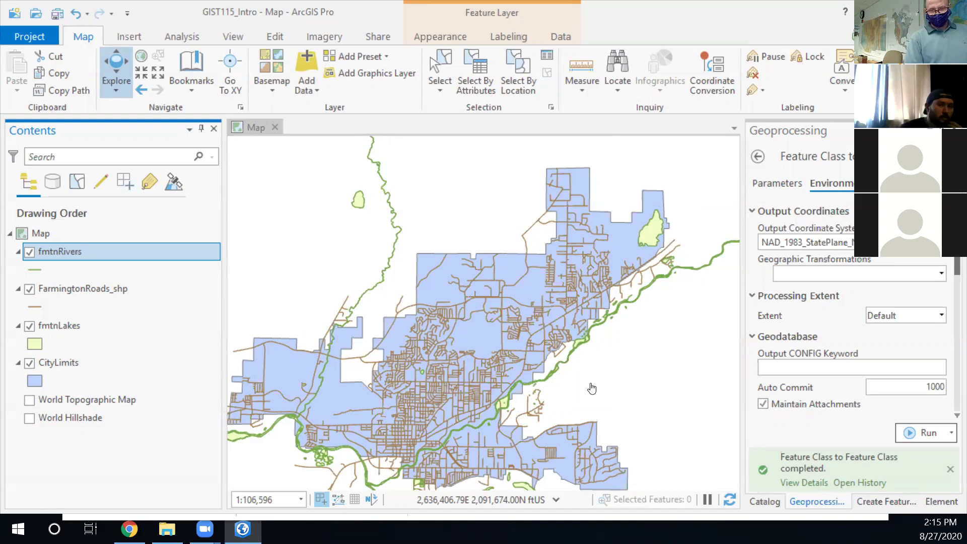
Turn off the fmtnRivers layer and remove it from the map
left_click(757, 501)
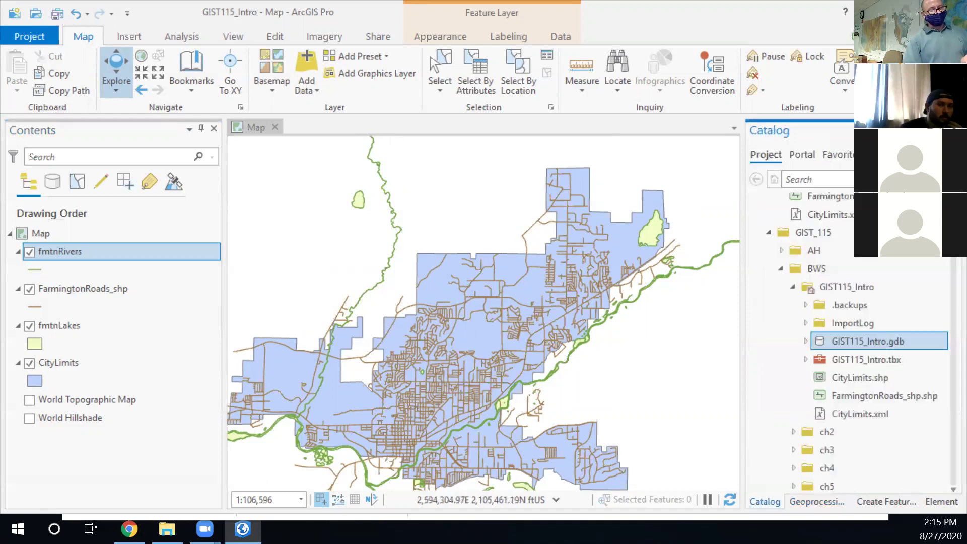
left_click(29, 251)
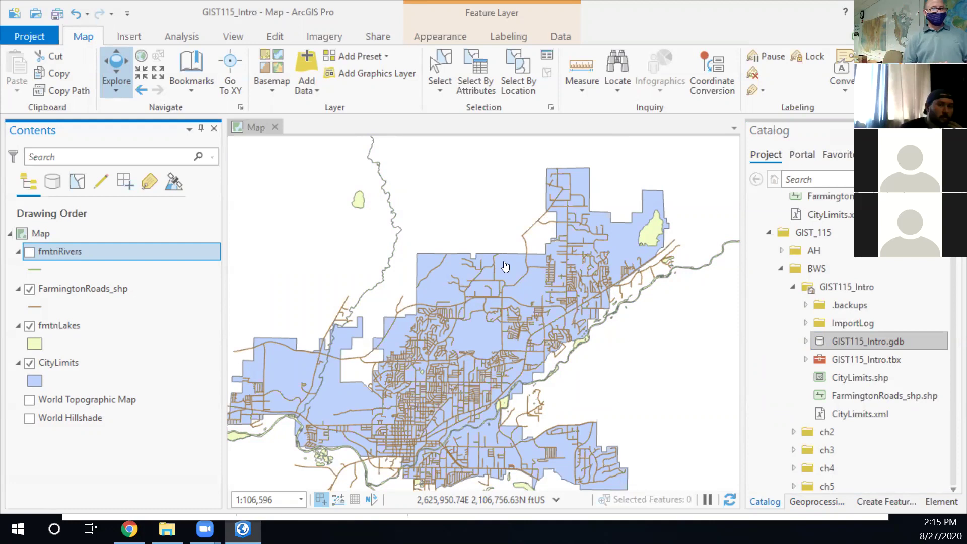
right_click(65, 249)
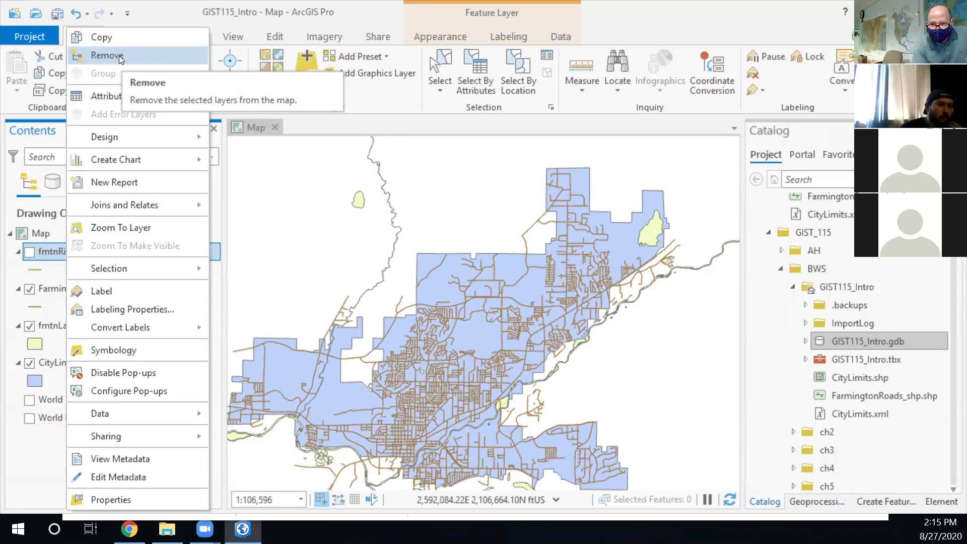
left_click(104, 55)
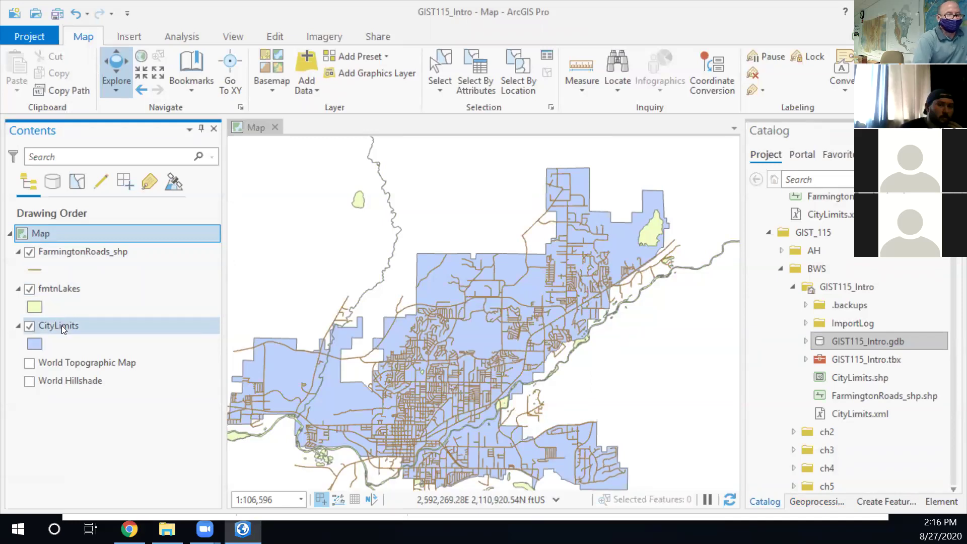
Open the CityLimits polygon symbol, browse the symbol gallery and search it for "boundary", clearing the search when done
left_click(34, 343)
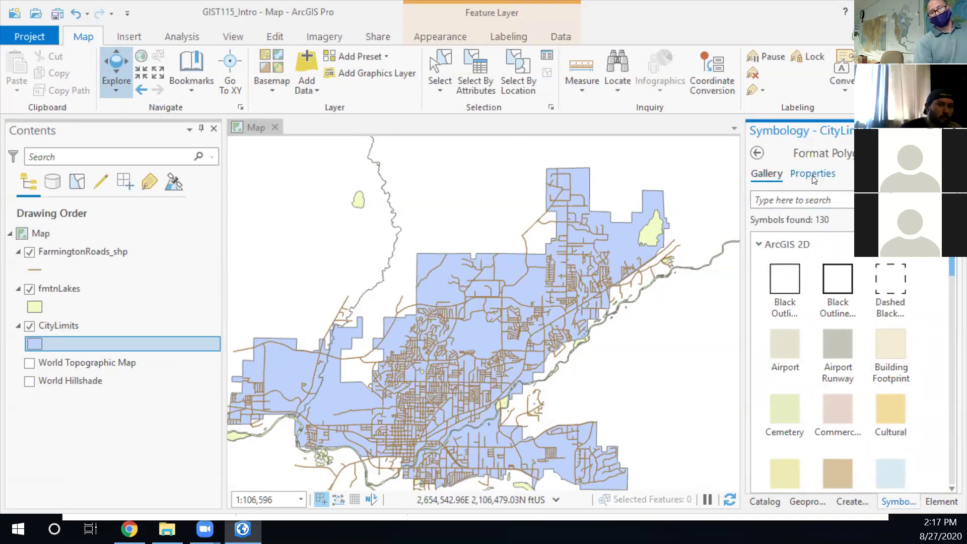
mouse_move(951, 261)
left_mouse_down()
mouse_move(936, 406)
mouse_move(946, 465)
mouse_move(944, 408)
left_mouse_up()
scroll(944, 466, "down", 4)
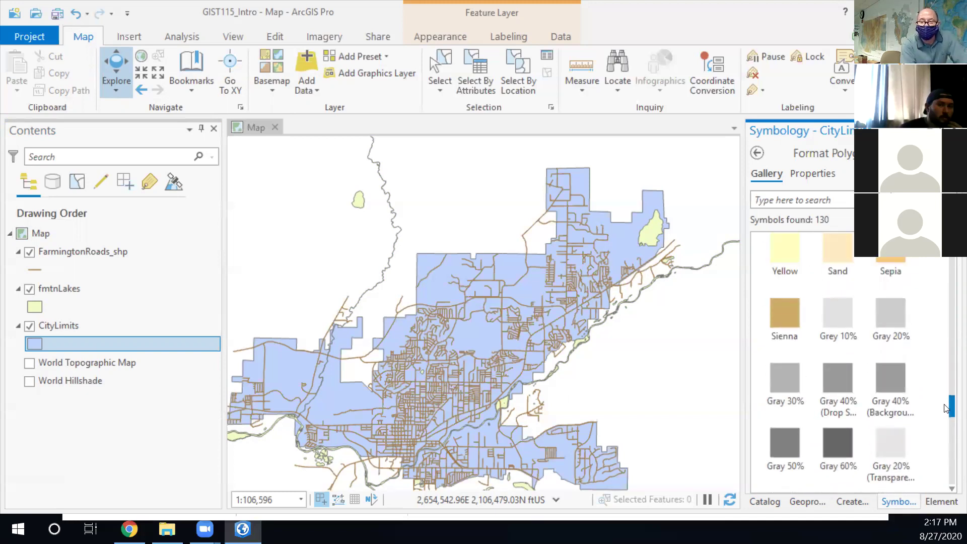
left_click_drag(945, 408, 941, 247)
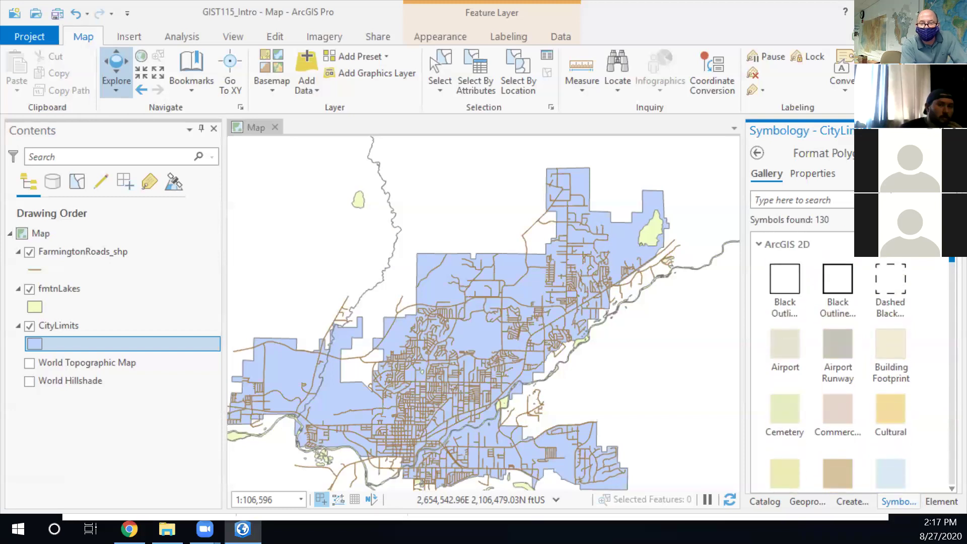
left_click(807, 200)
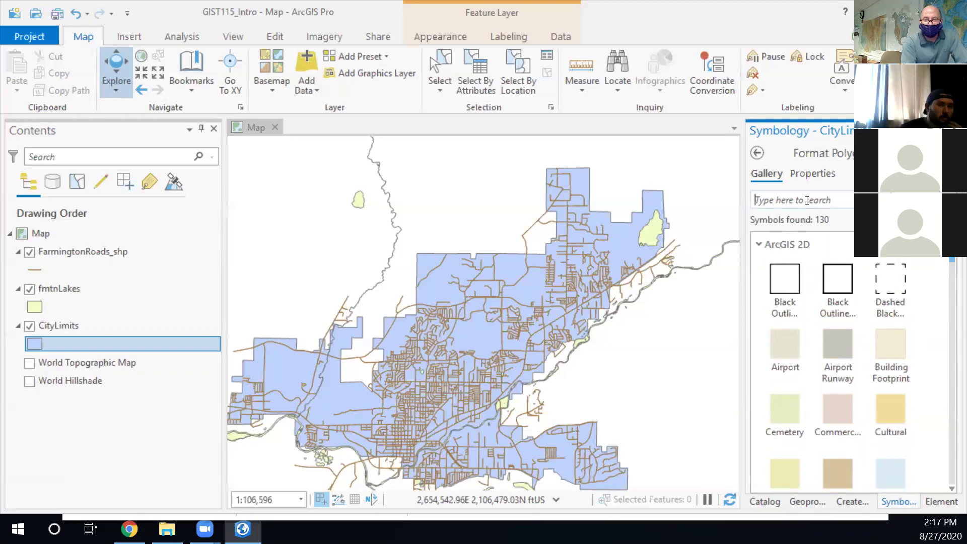
type("bou")
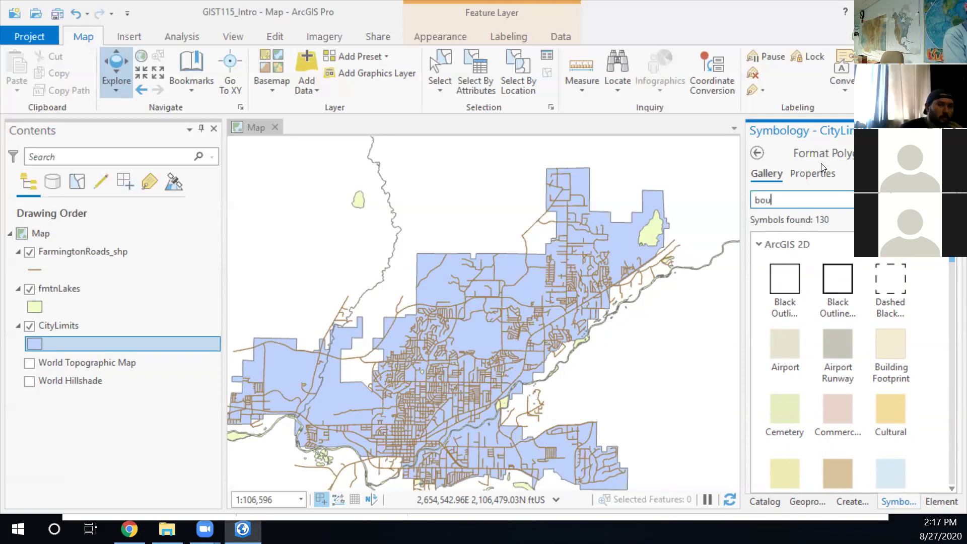
type("ndary")
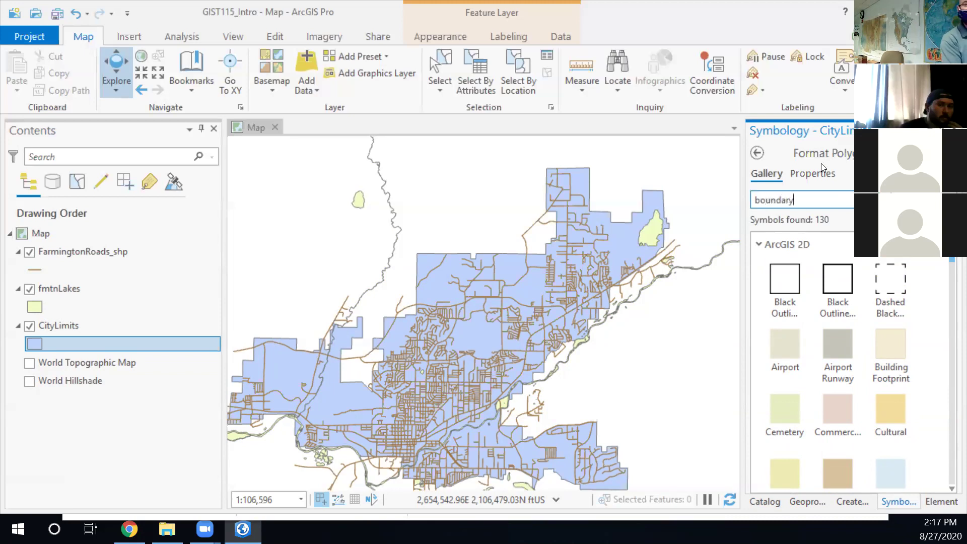
key("Return")
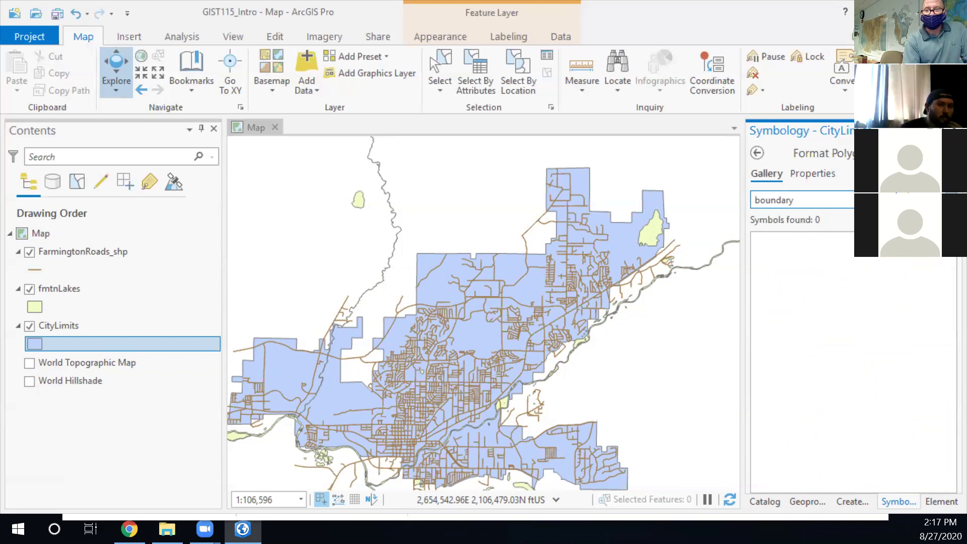
key("Escape")
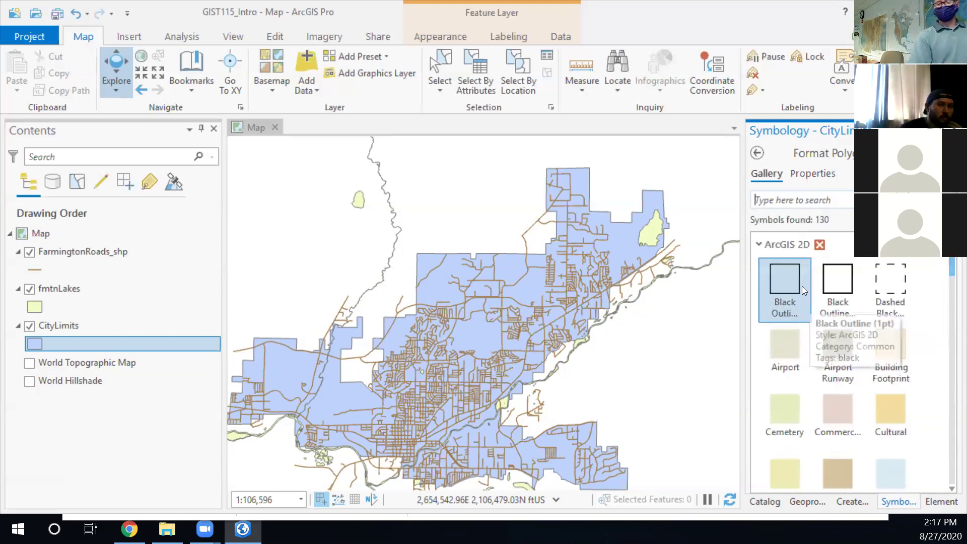
Give the CityLimits symbol no fill color and a dark gray outline 2 pt wide, and apply the changes
left_click(813, 172)
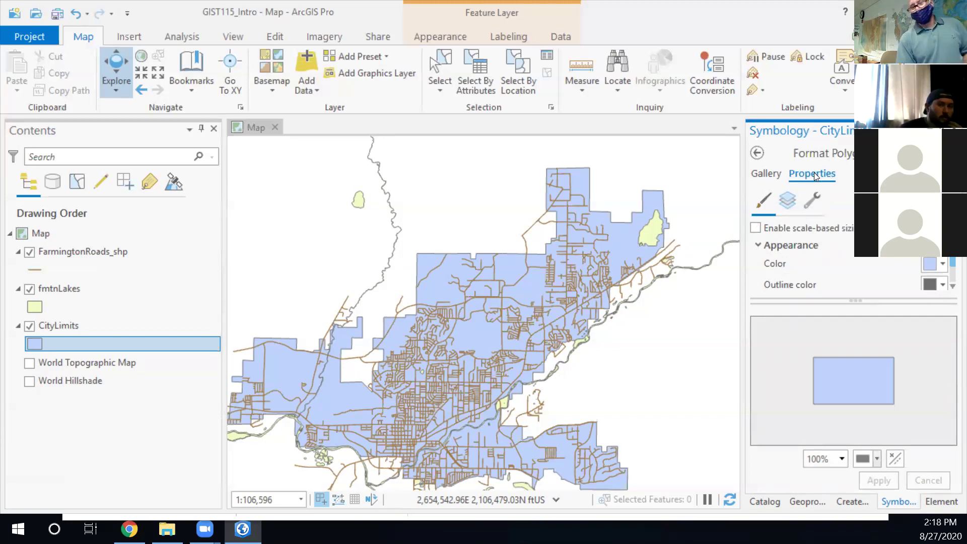
left_click_drag(856, 298, 861, 359)
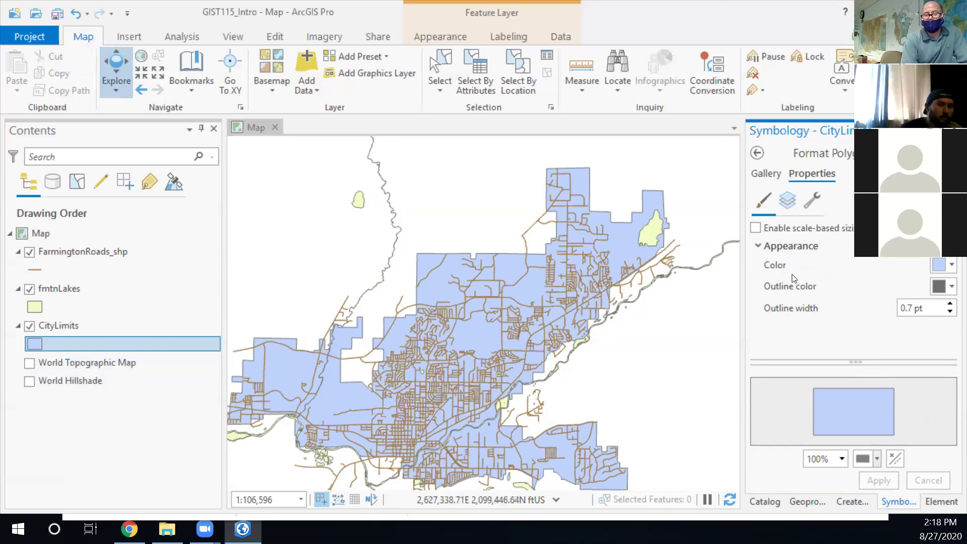
left_click(952, 268)
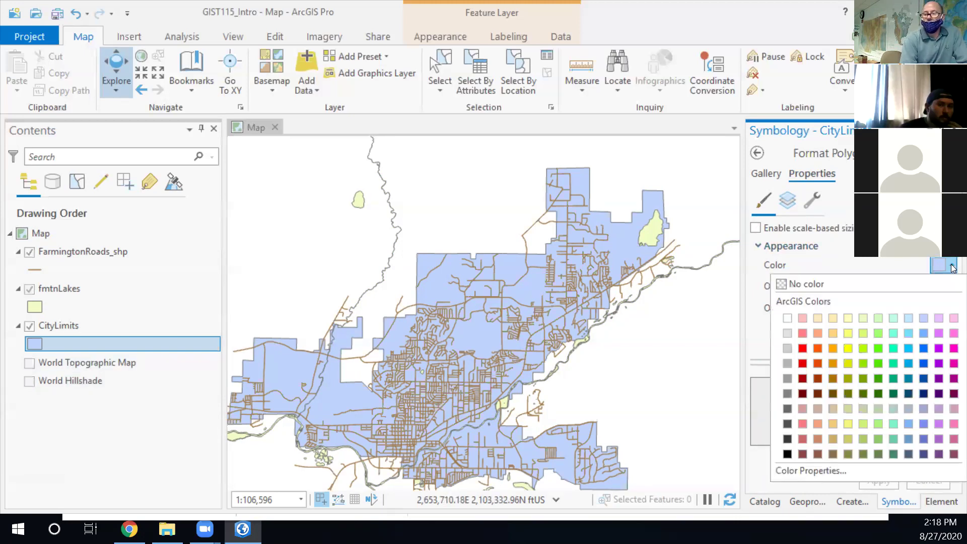
left_click(804, 283)
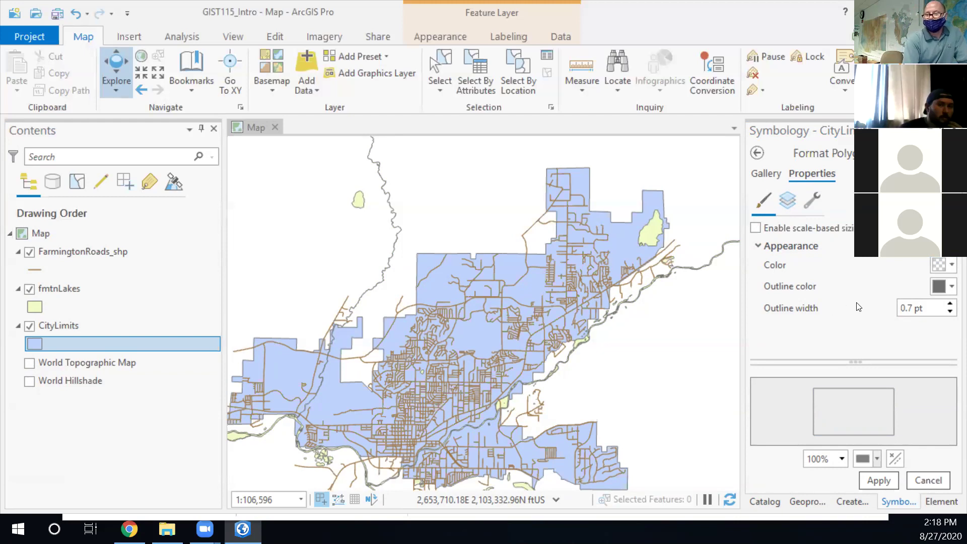
left_click(951, 288)
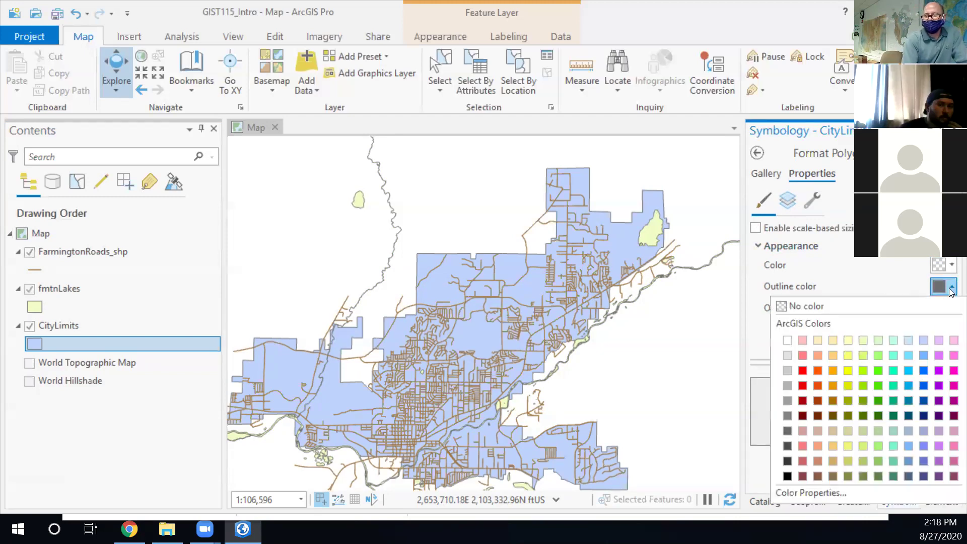
left_click(788, 458)
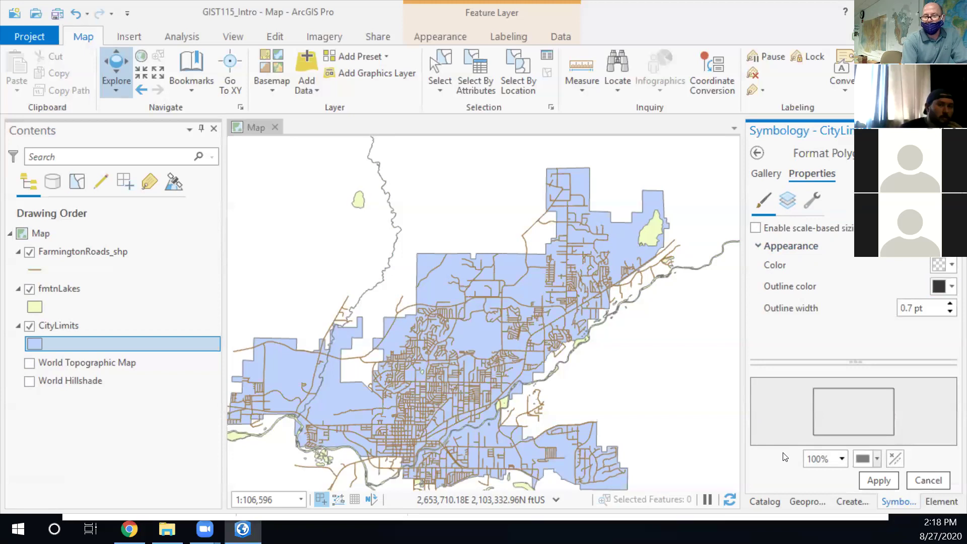
left_click(949, 304)
left_click(949, 304)
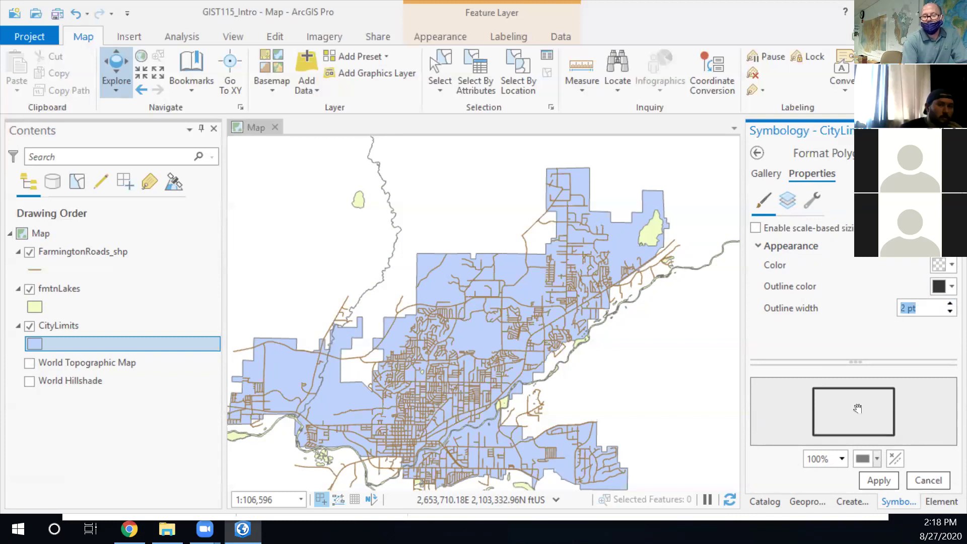
left_click(881, 480)
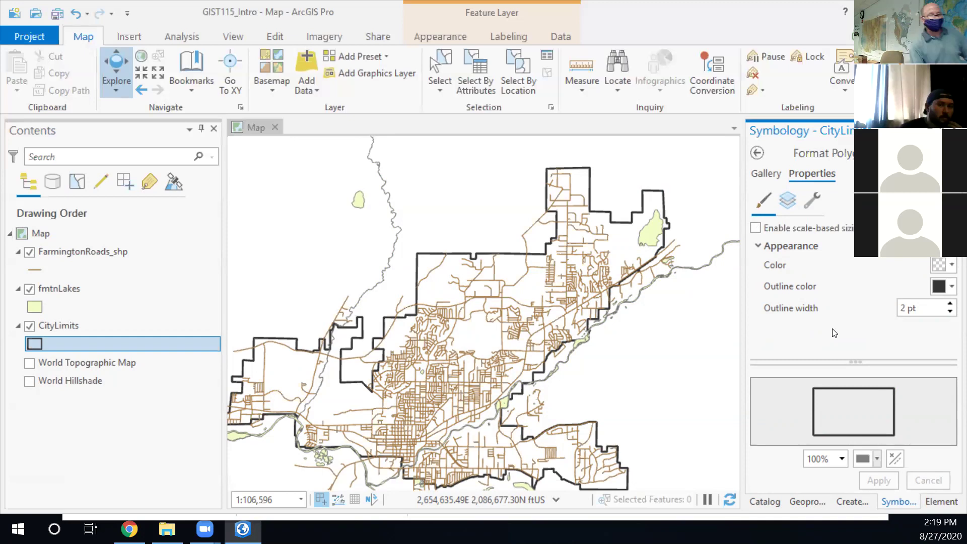
Turn on the World Topographic Map layer and inspect it inside the northern part of the city boundary
left_click(29, 363)
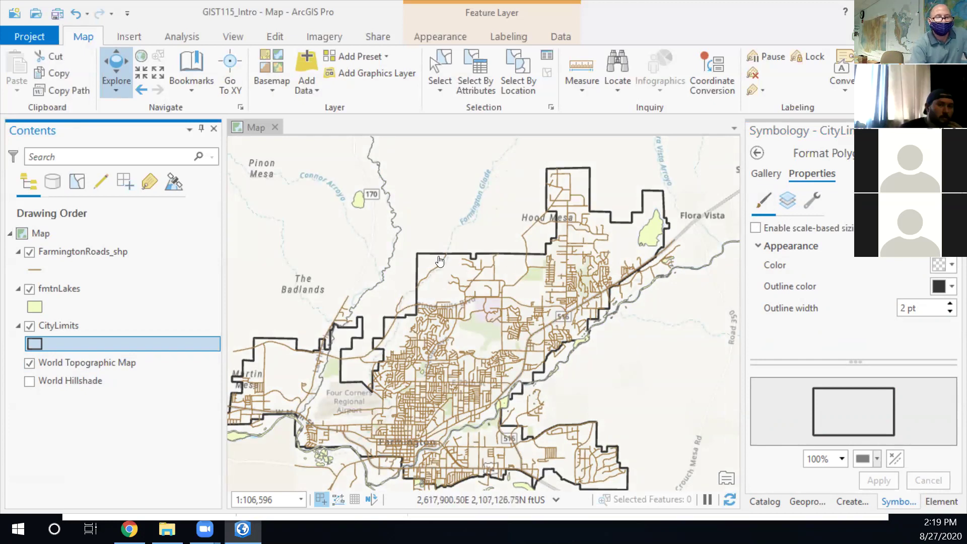
scroll(446, 257, "up", 1)
scroll(493, 274, "up", 3)
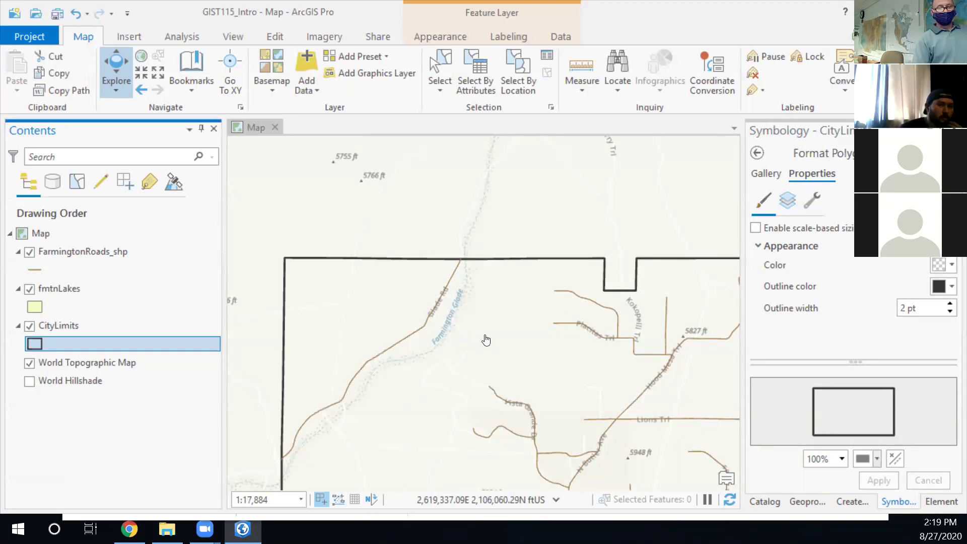
Set the CityLimits fill color to bright purple, apply it and view the whole city
left_click(951, 265)
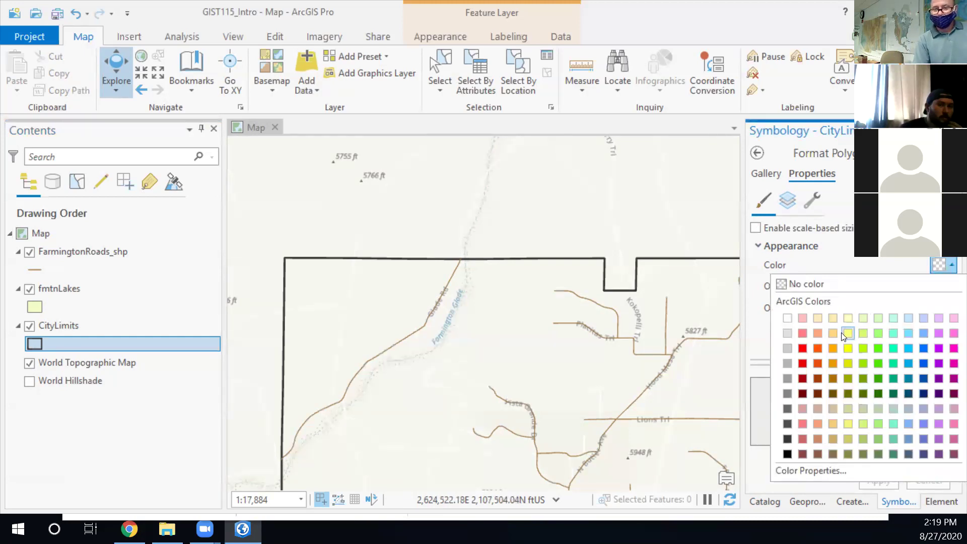
left_click(939, 348)
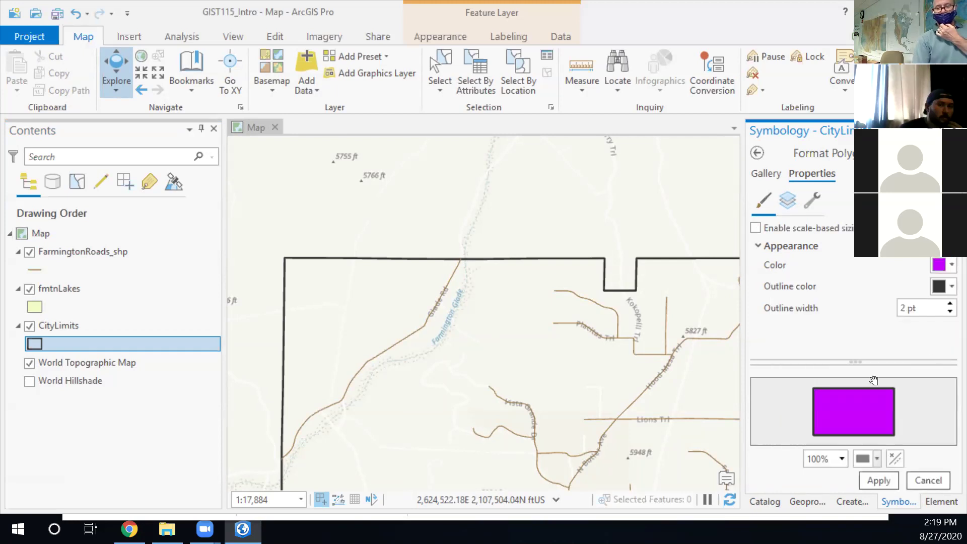
left_click(887, 480)
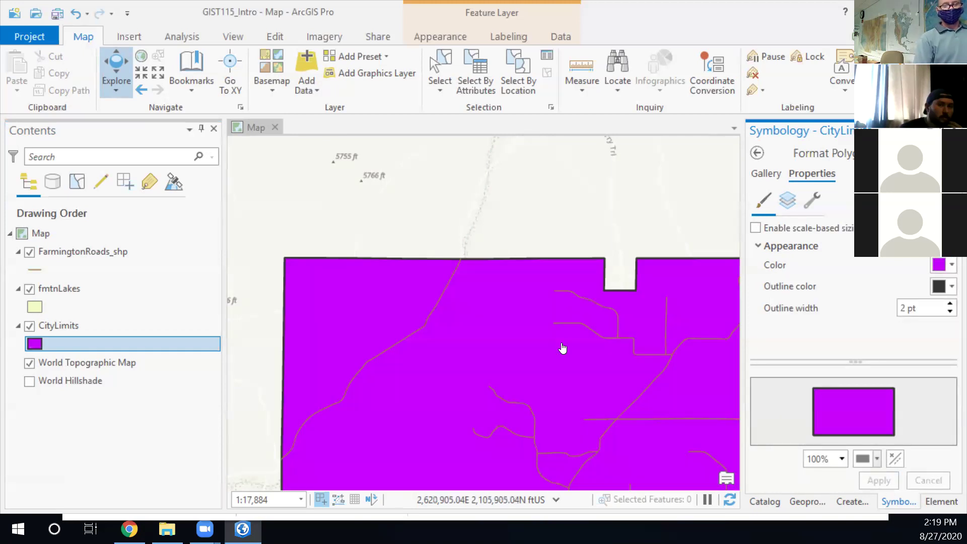
scroll(569, 347, "down", 2)
scroll(569, 348, "down", 2)
scroll(531, 406, "down", 2)
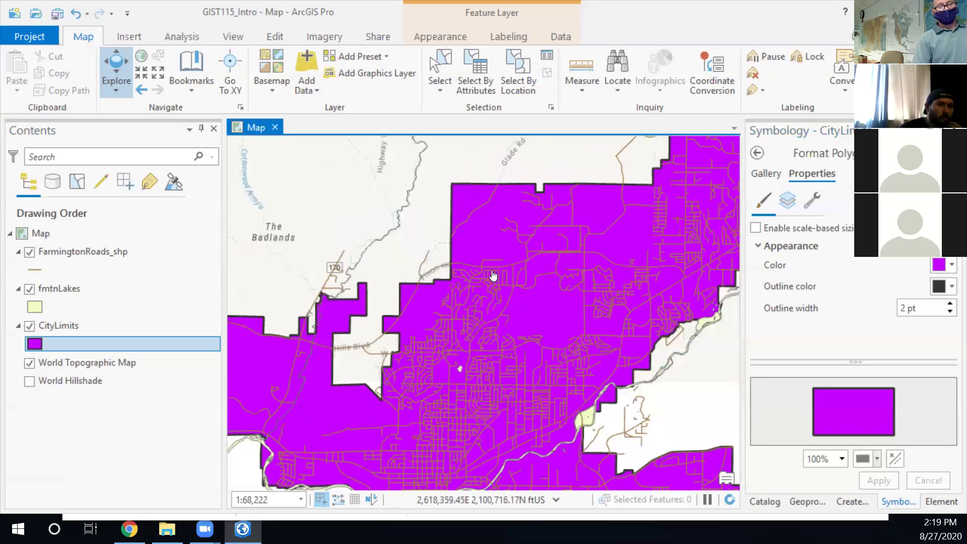
scroll(523, 293, "down", 2)
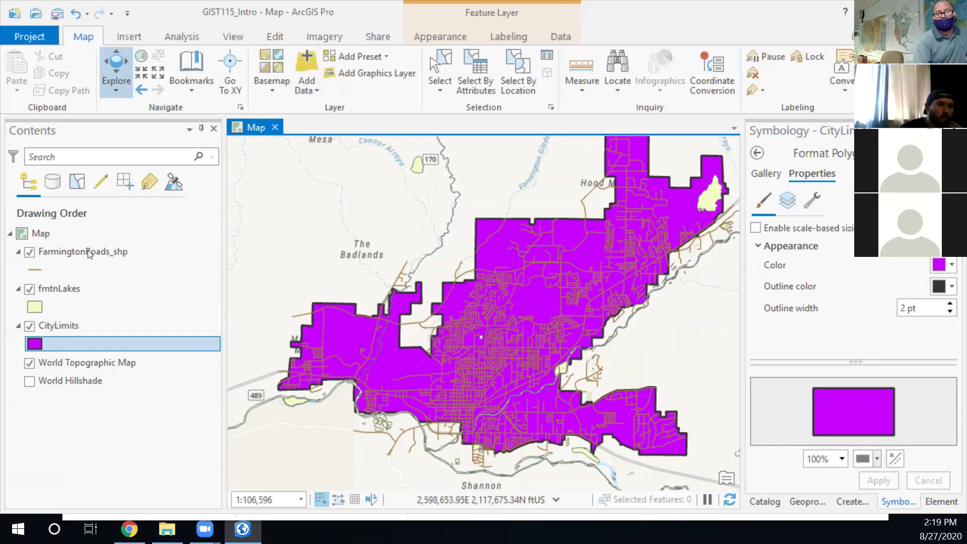
Try the CityLimits layer at 63% and 73% transparency, and return it to 0%
left_click(425, 39)
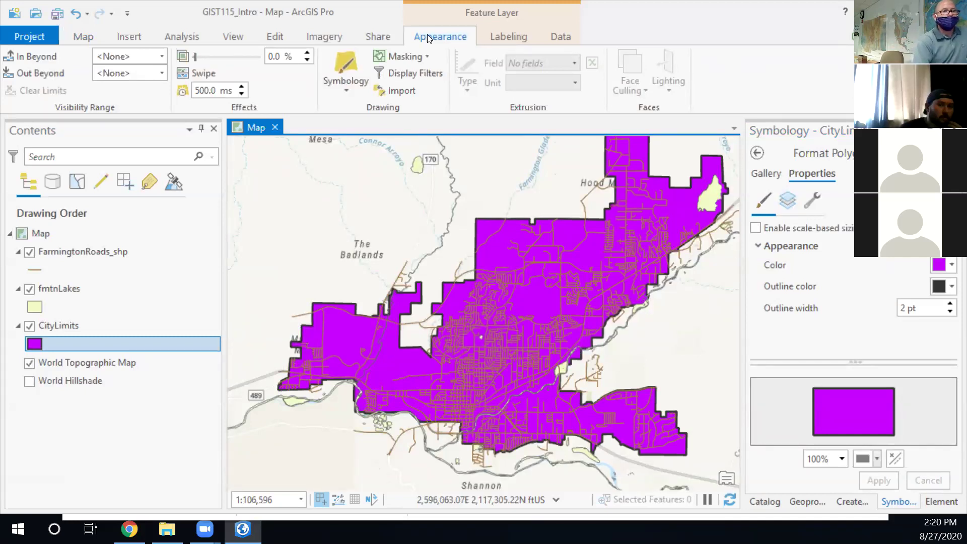
left_click_drag(195, 57, 235, 57)
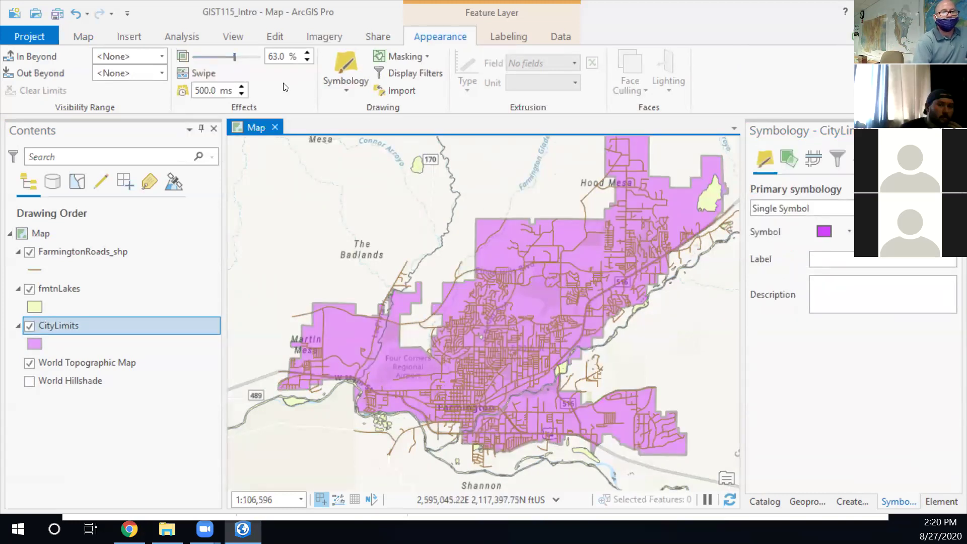
left_click_drag(237, 61, 243, 60)
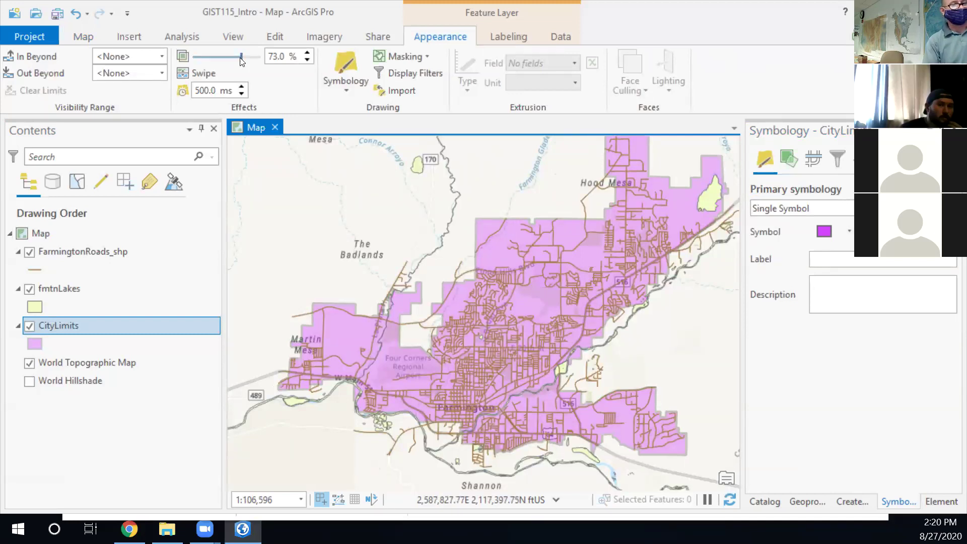
left_click_drag(241, 56, 187, 62)
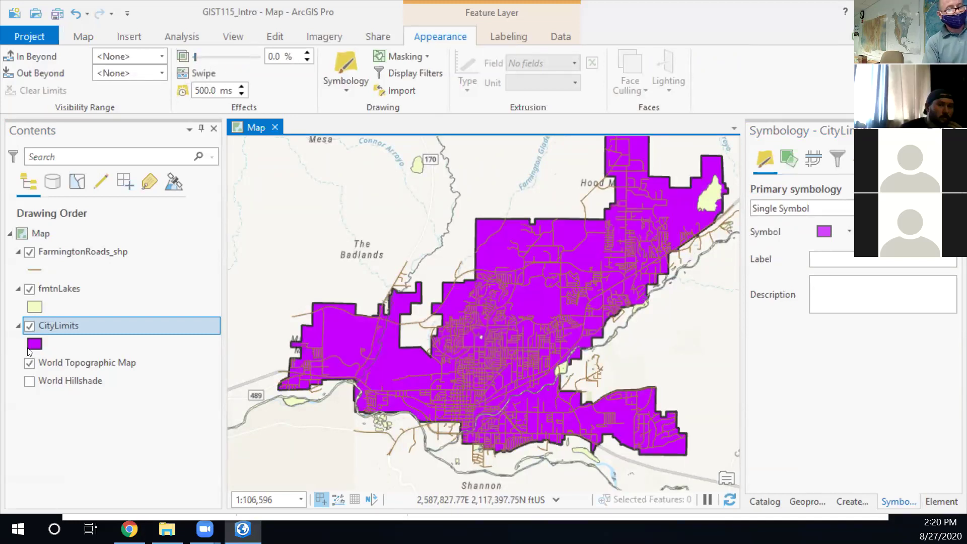
Set only the purple fill color of the CityLimits symbol to 57% transparency and apply it
left_click(828, 233)
left_click(939, 266)
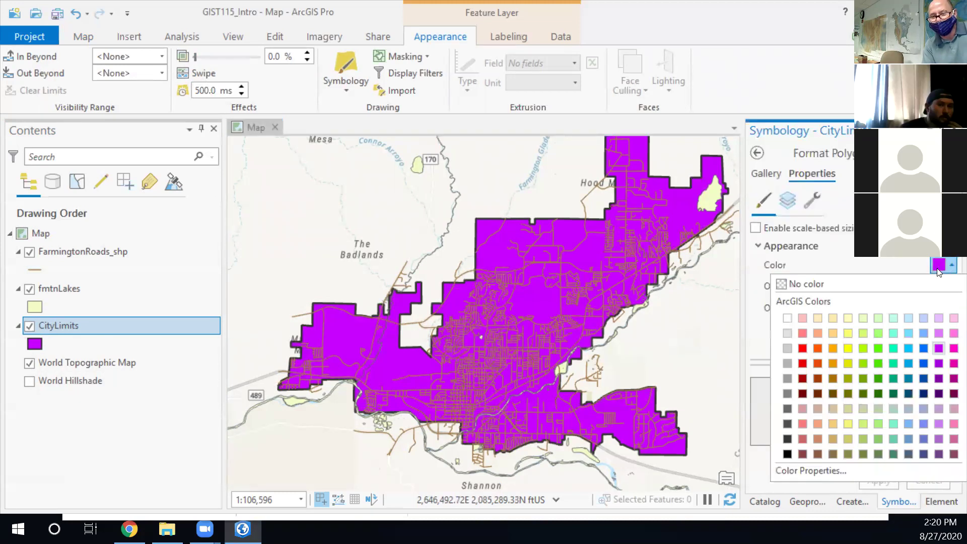
left_click(800, 468)
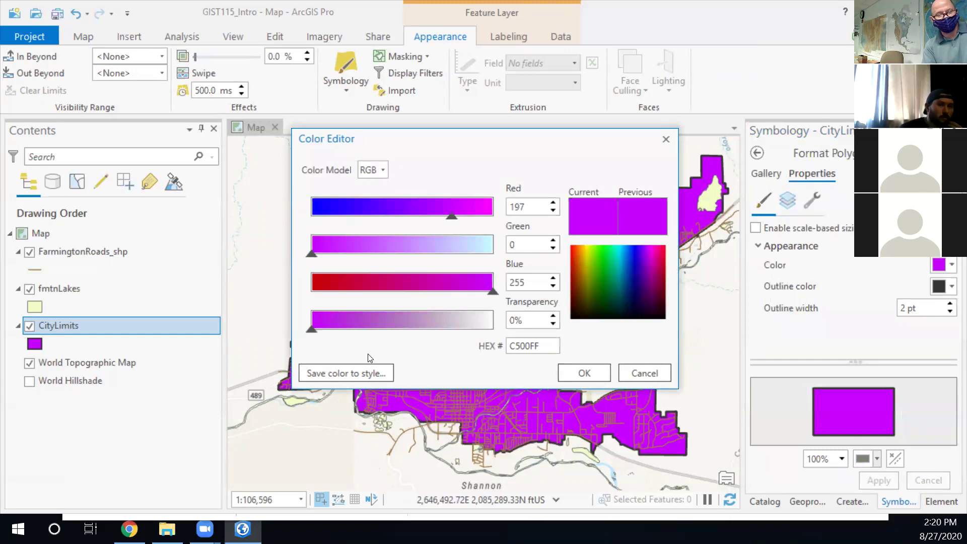
left_click_drag(312, 328, 413, 328)
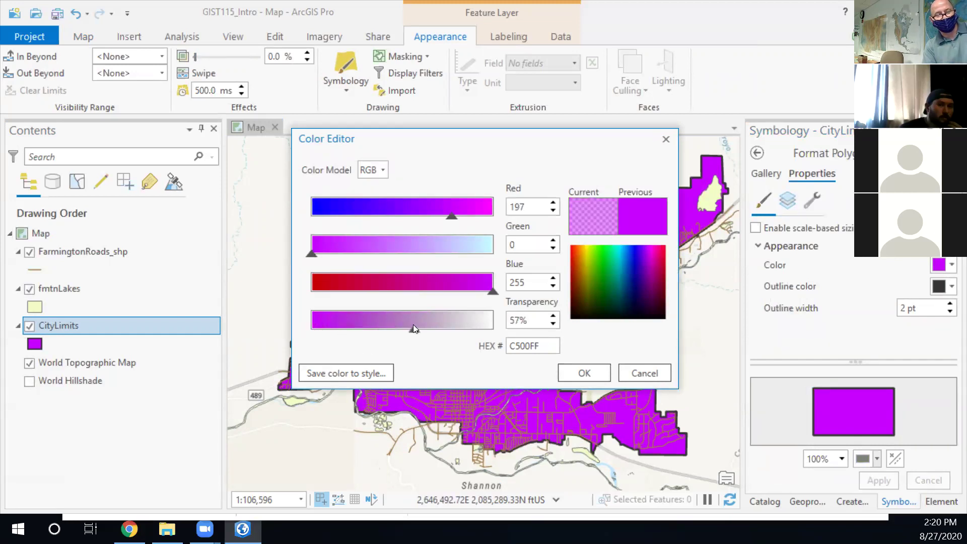
left_click(584, 372)
left_click(878, 481)
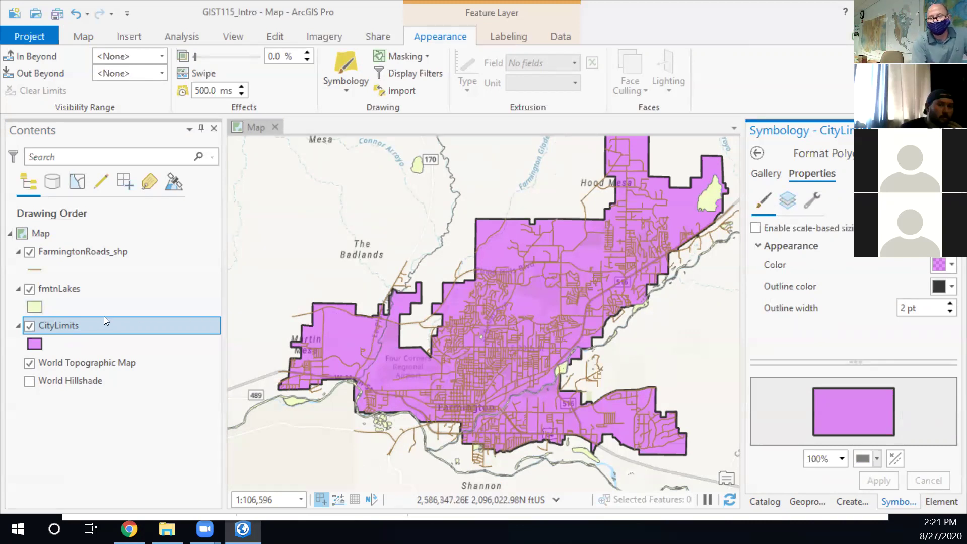
Give the CityLimits polygon symbol no fill color and apply the change
left_click(951, 264)
left_click(886, 469)
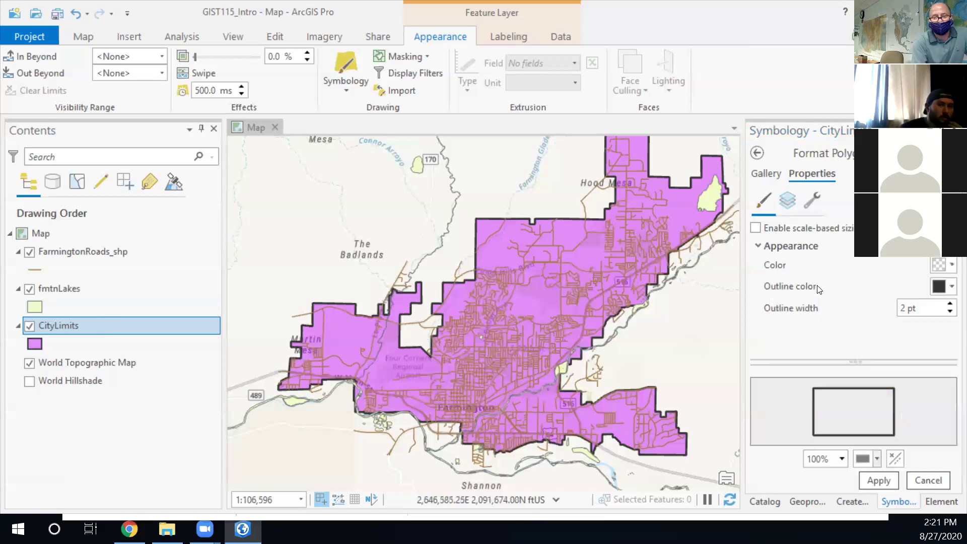
left_click(878, 480)
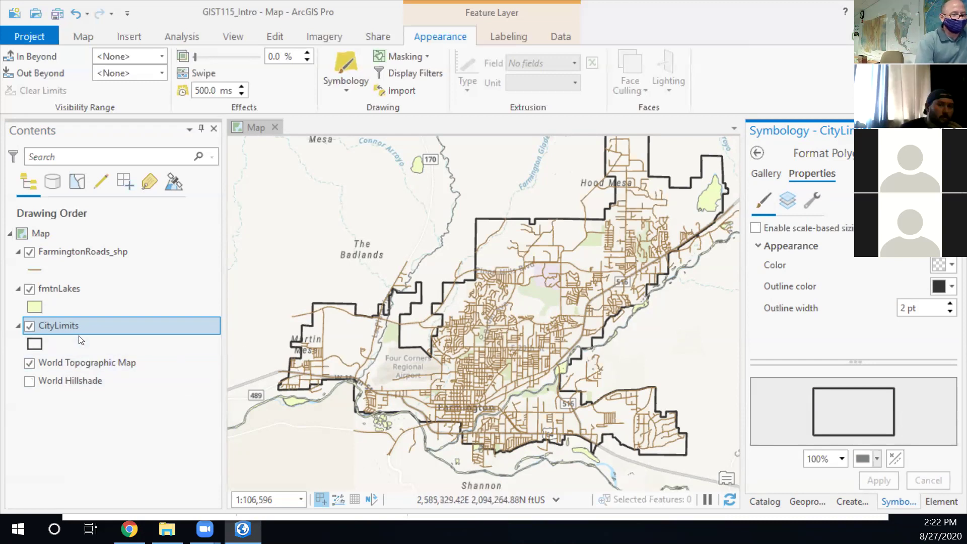
Set the FarmingtonRoads_shp line symbol to 0.5 pt wide and medium gray, and apply the changes
left_click(37, 269)
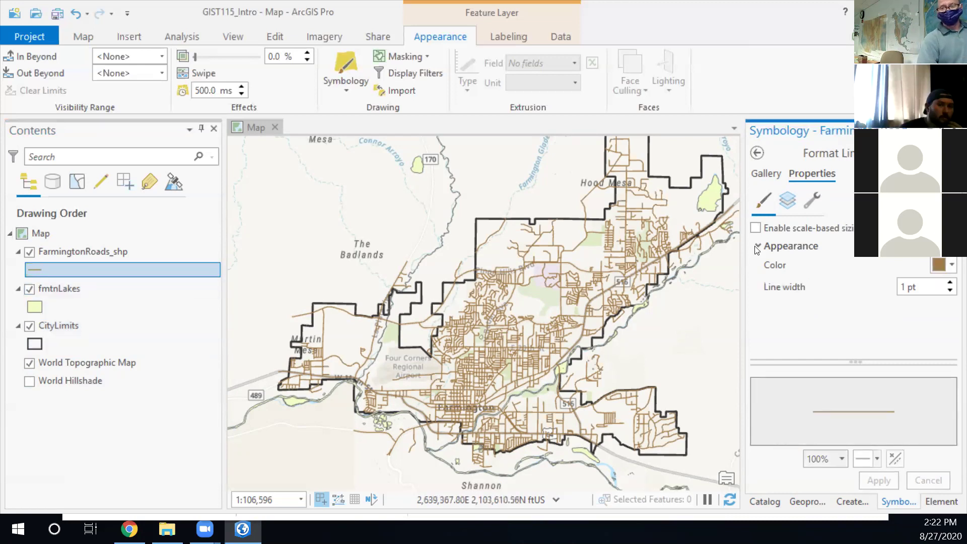
left_click(940, 288)
type(".5")
key("Return")
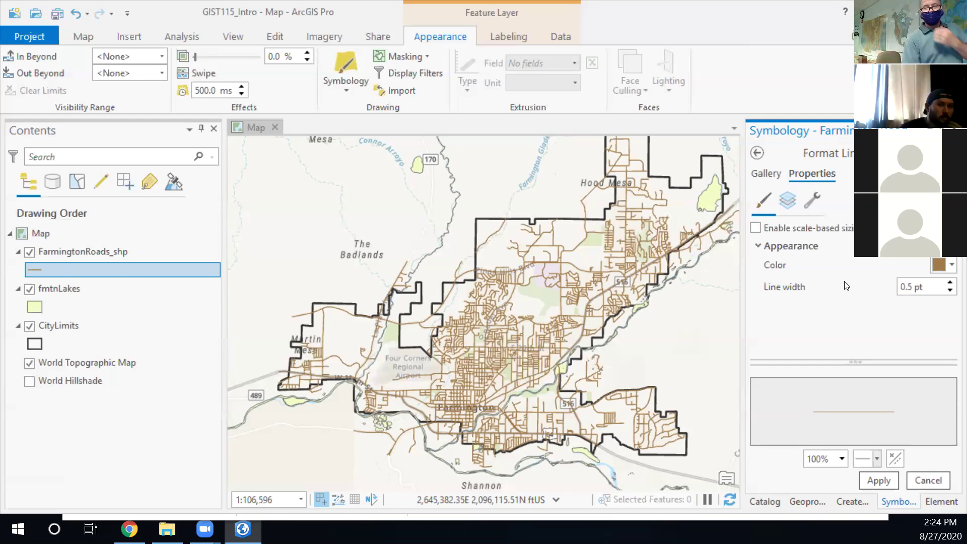
left_click(952, 267)
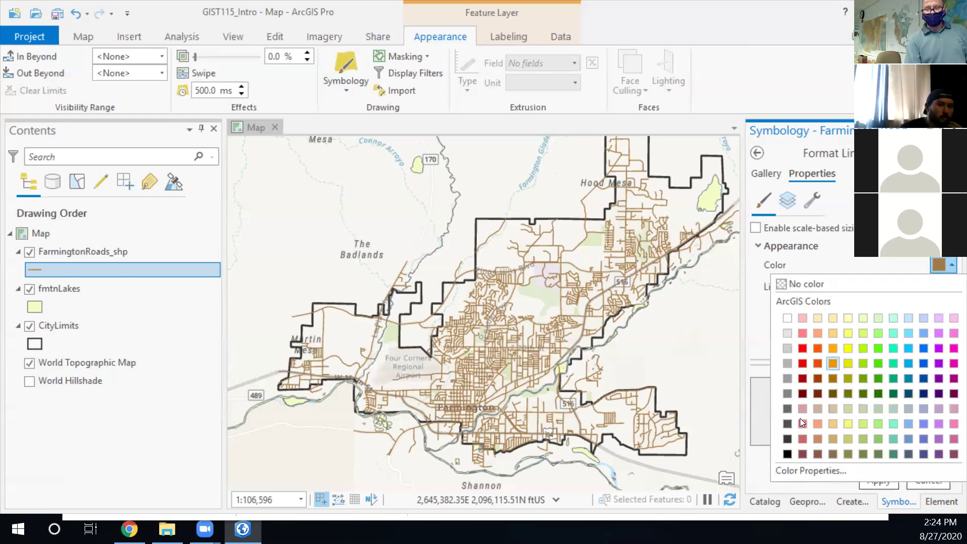
left_click(786, 394)
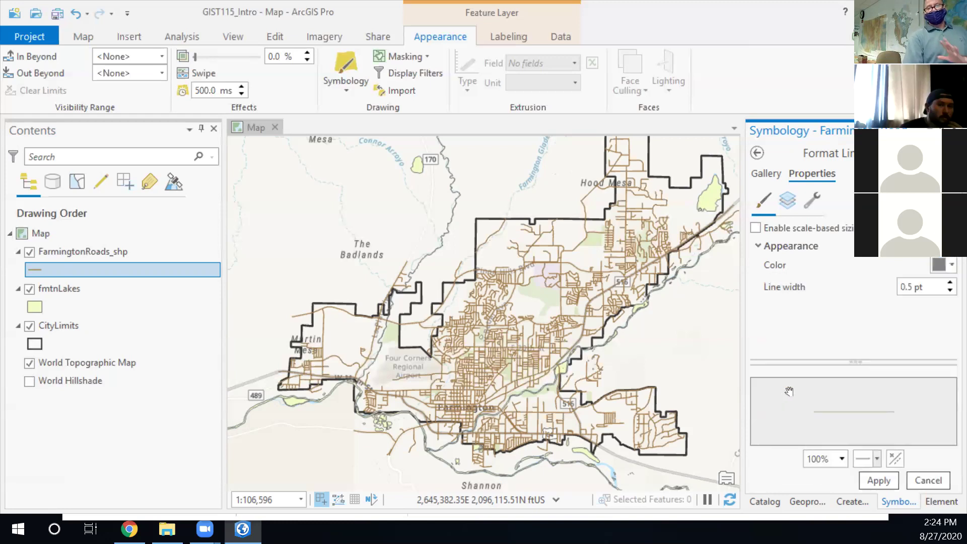
left_click(873, 481)
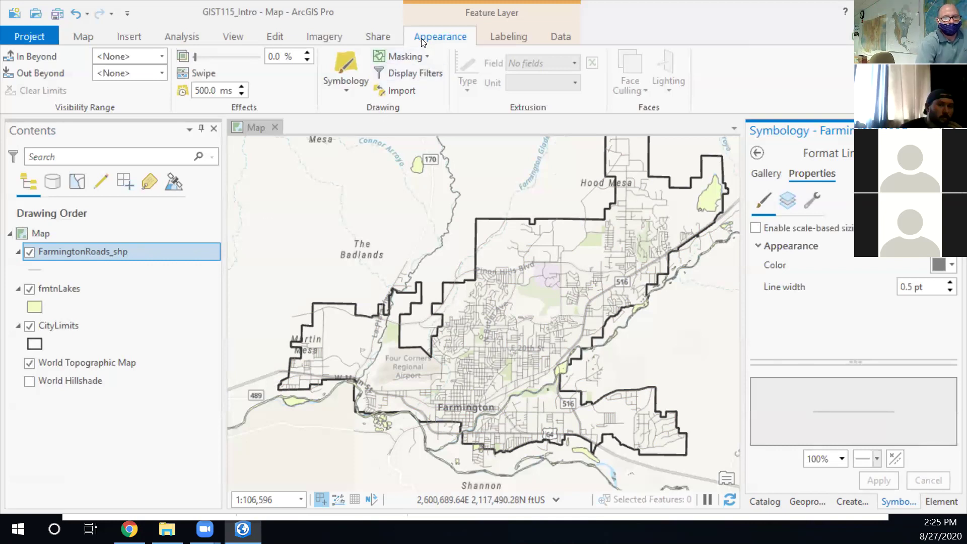
Change the FarmingtonRoads_shp layer's symbology from a single symbol to Unique Values
left_click(345, 89)
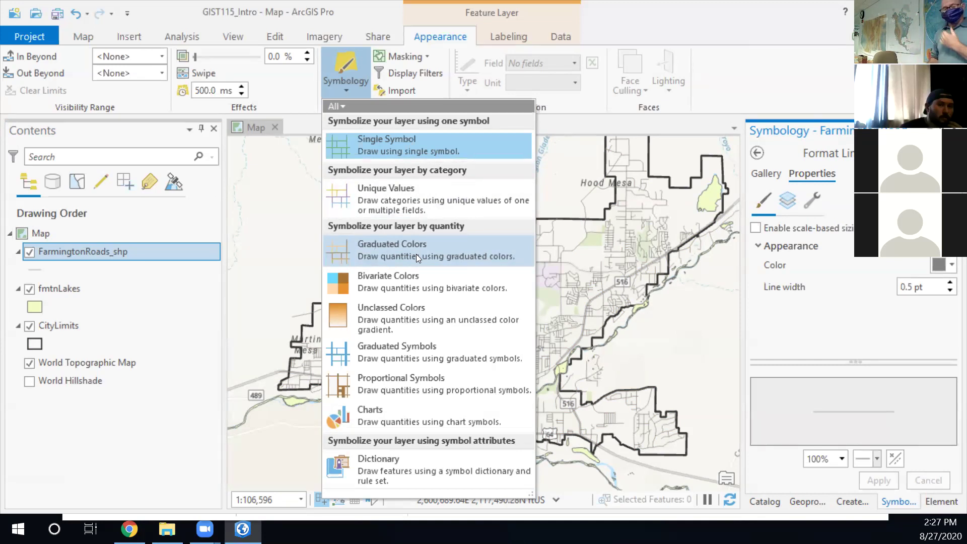
left_click(376, 194)
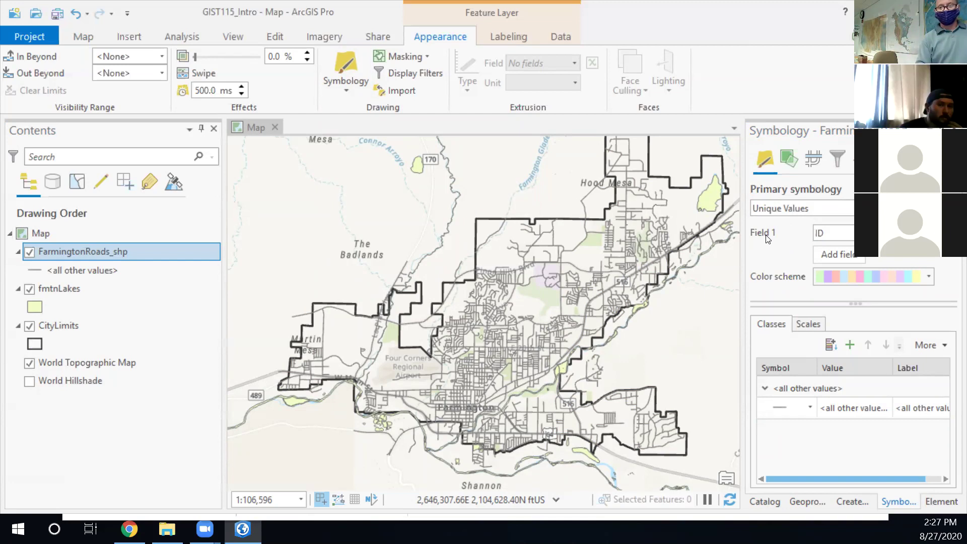
Open the FarmingtonRoads_shp attribute table, dock it alongside the map view, examine its fields for symbolizing the roads, and return to the map
right_click(82, 250)
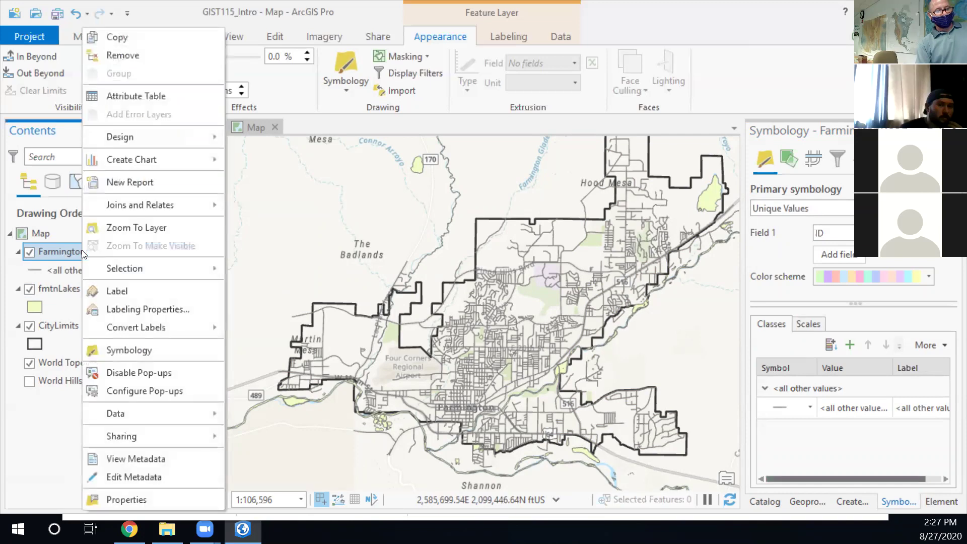
left_click(181, 95)
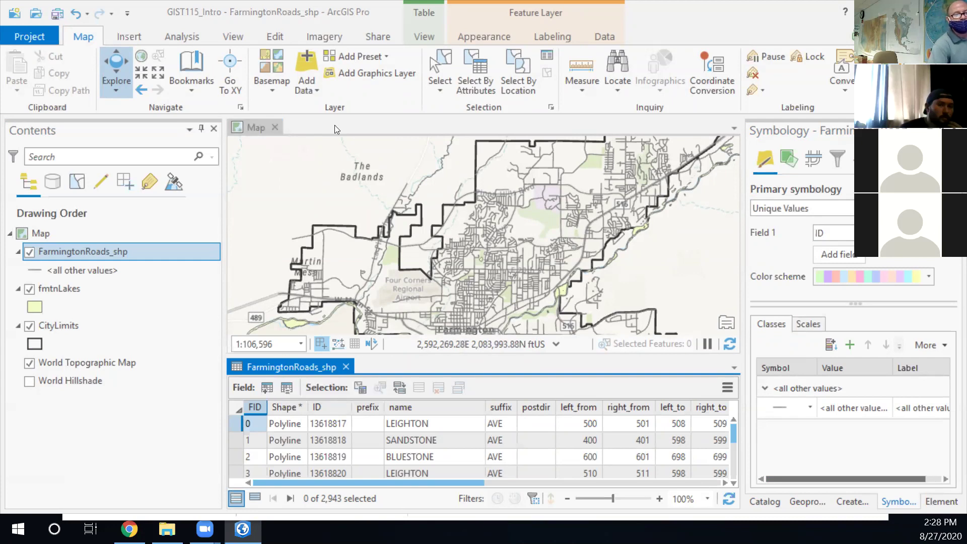
left_click_drag(334, 124, 334, 125)
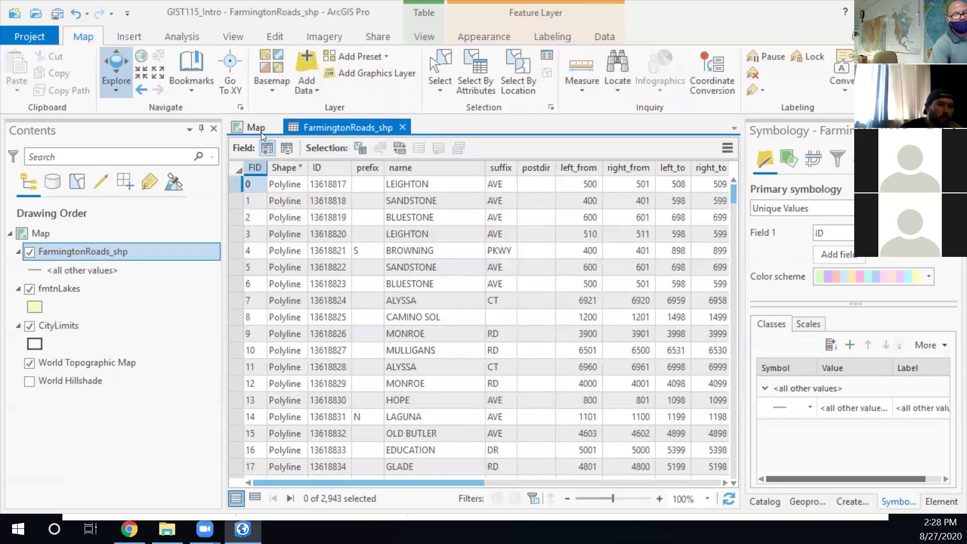
left_click(253, 126)
left_click(339, 127)
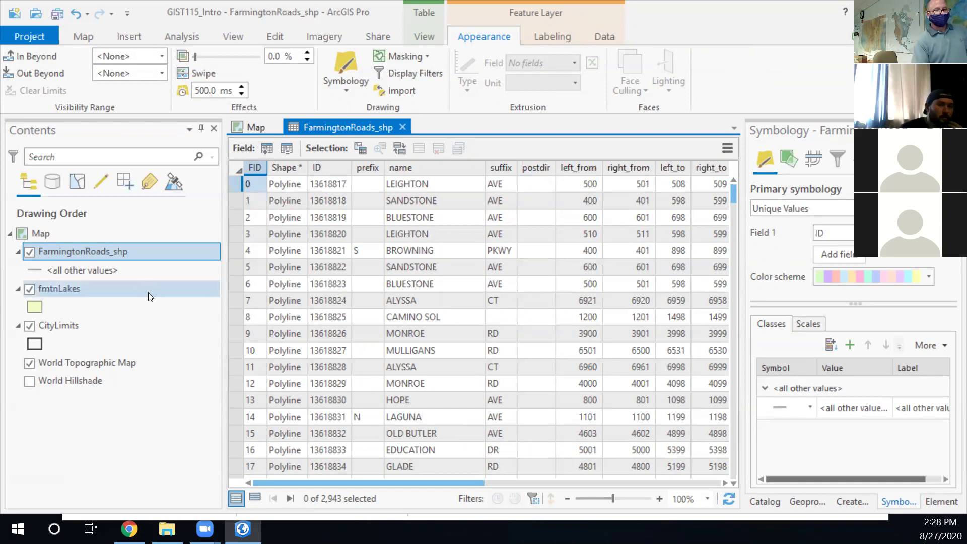
right_click(94, 248)
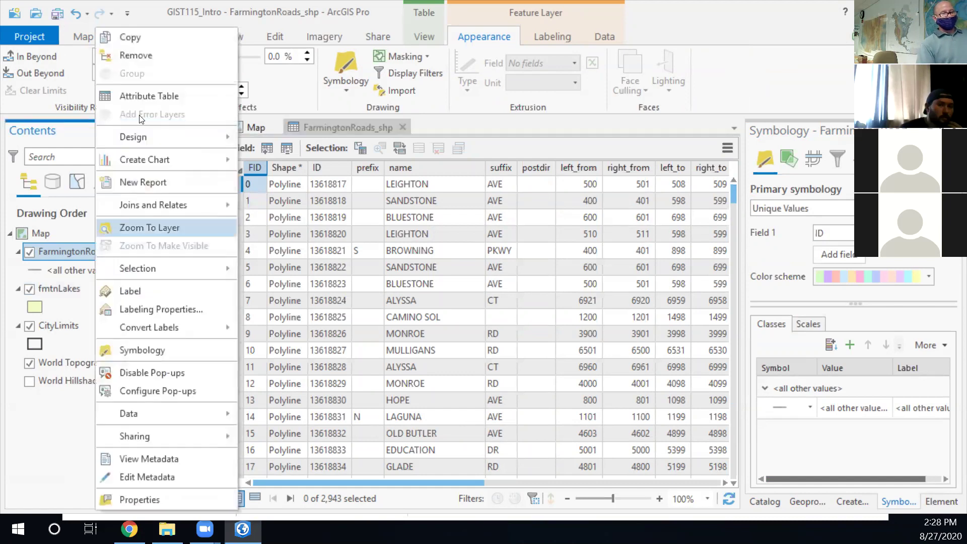
left_click(178, 95)
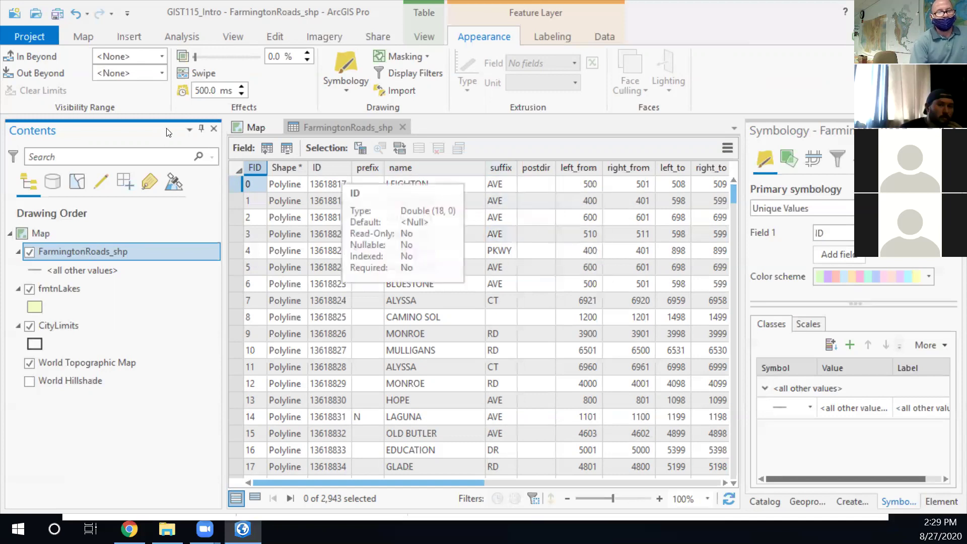
left_click(244, 129)
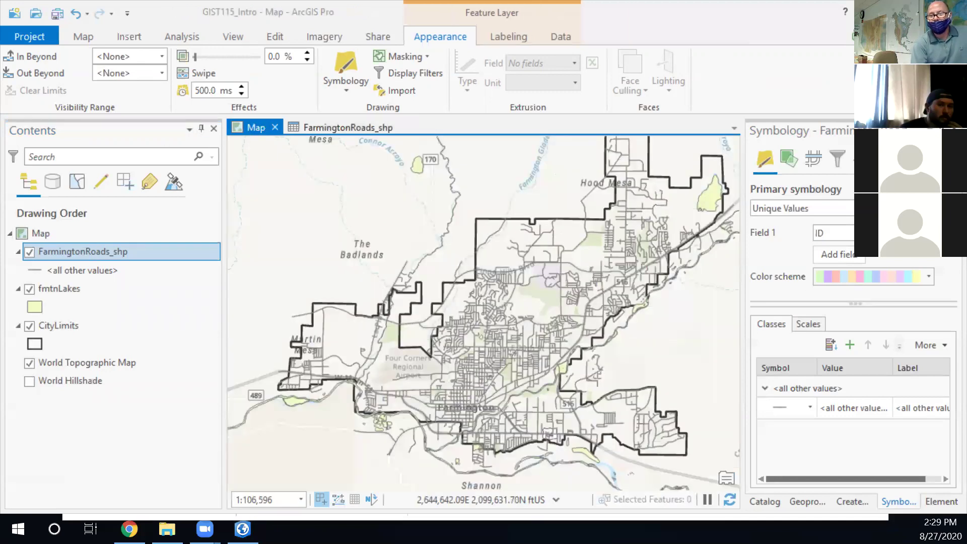
Symbolize the roads by the suffix field with a yellow-brown color scheme, and inspect the road colors up close
left_click(856, 232)
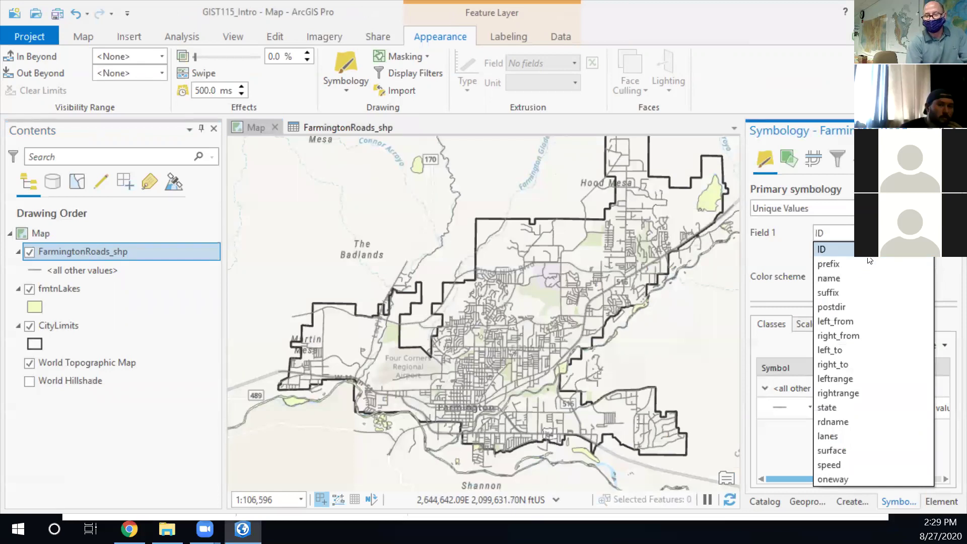
left_click(845, 292)
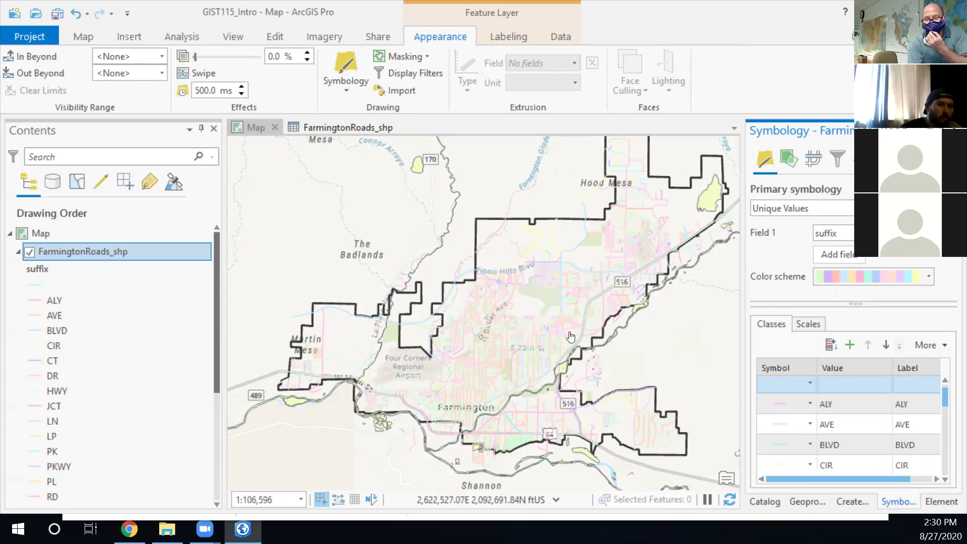
left_click(929, 277)
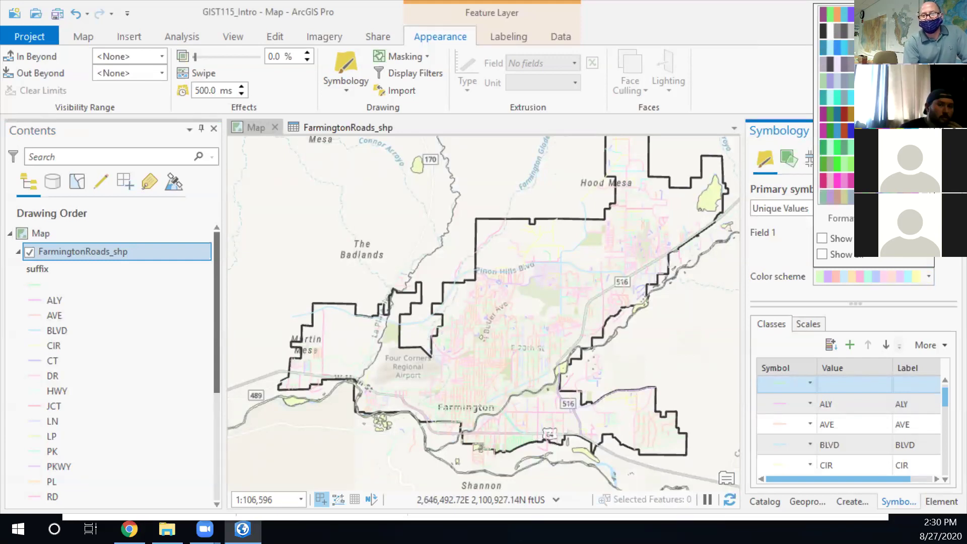
scroll(835, 106, "down", 6)
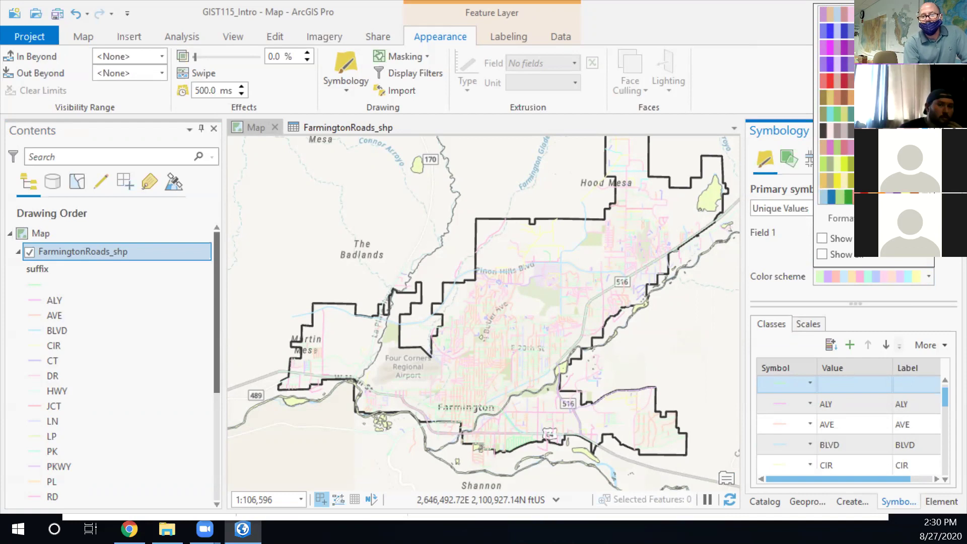
left_click(886, 97)
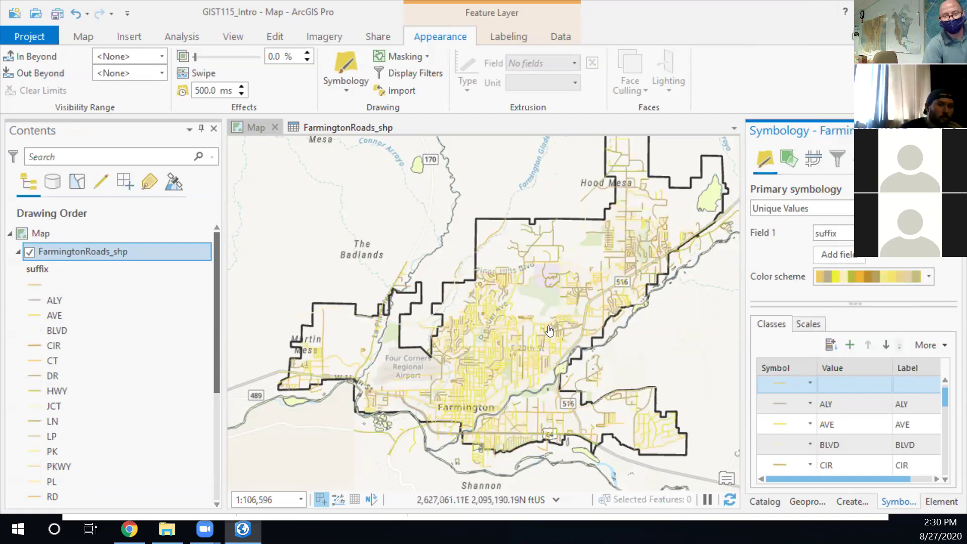
scroll(514, 337, "up", 5)
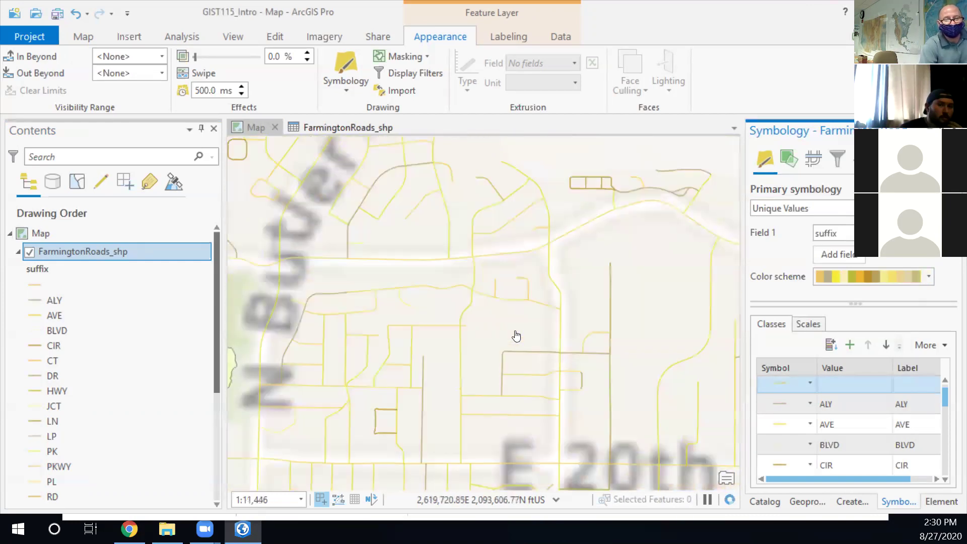